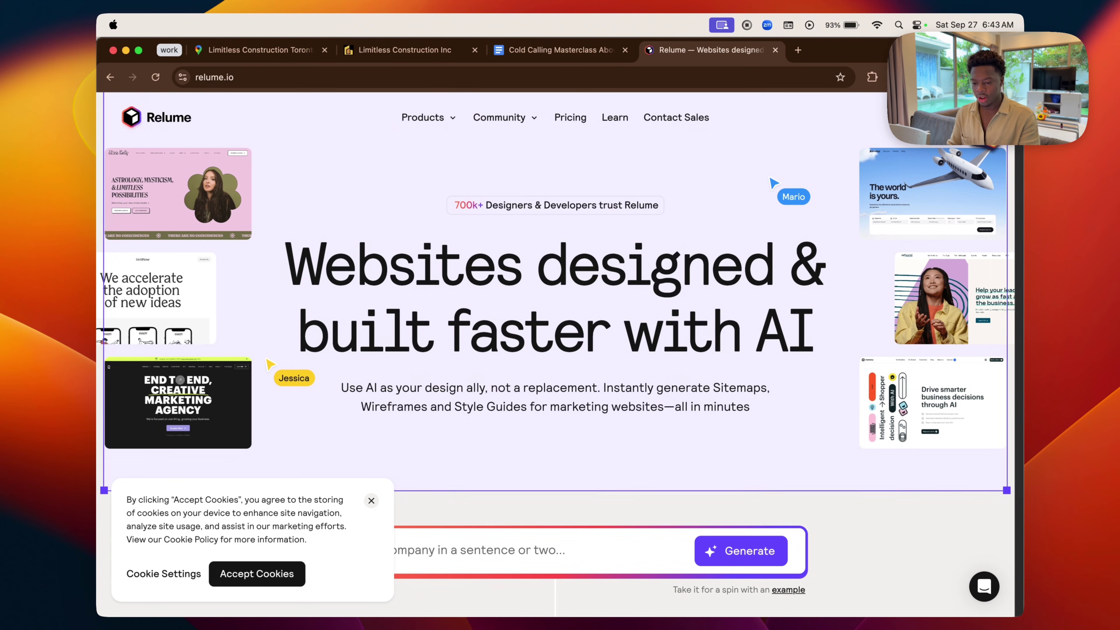
Open the list of recent projects in the Relume account.
click(966, 117)
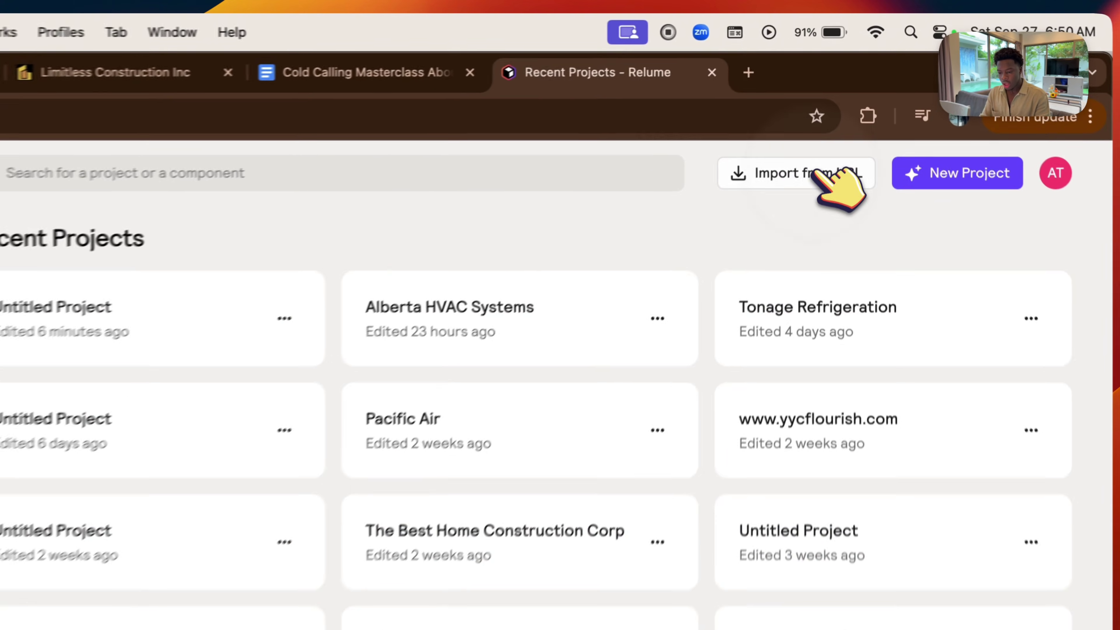
click(838, 113)
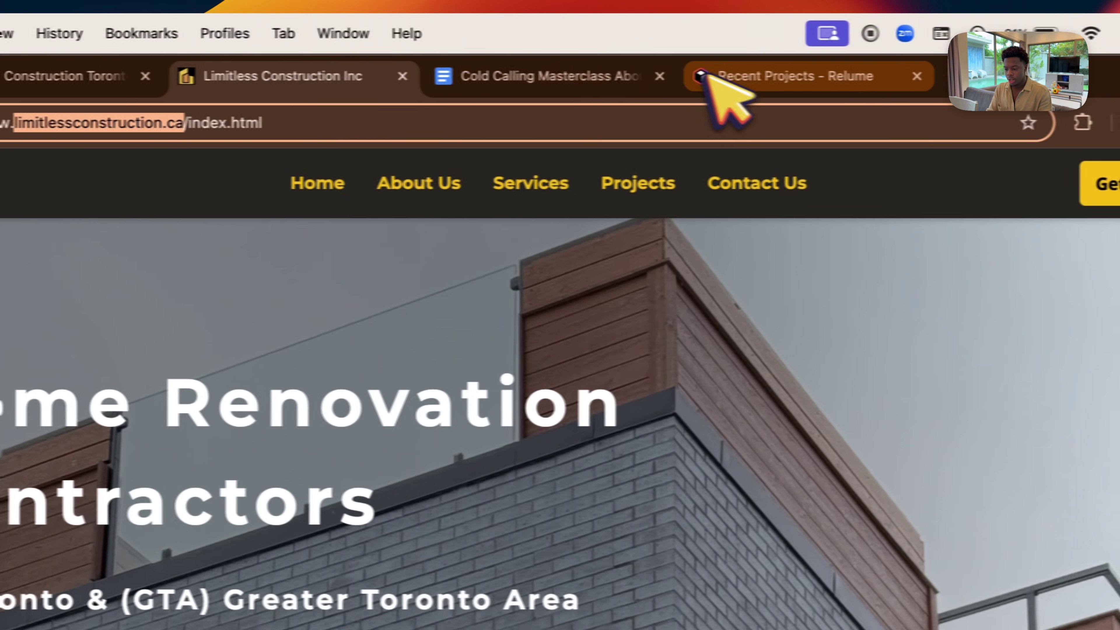
click(900, 76)
text(limitlessconstruction.ca)
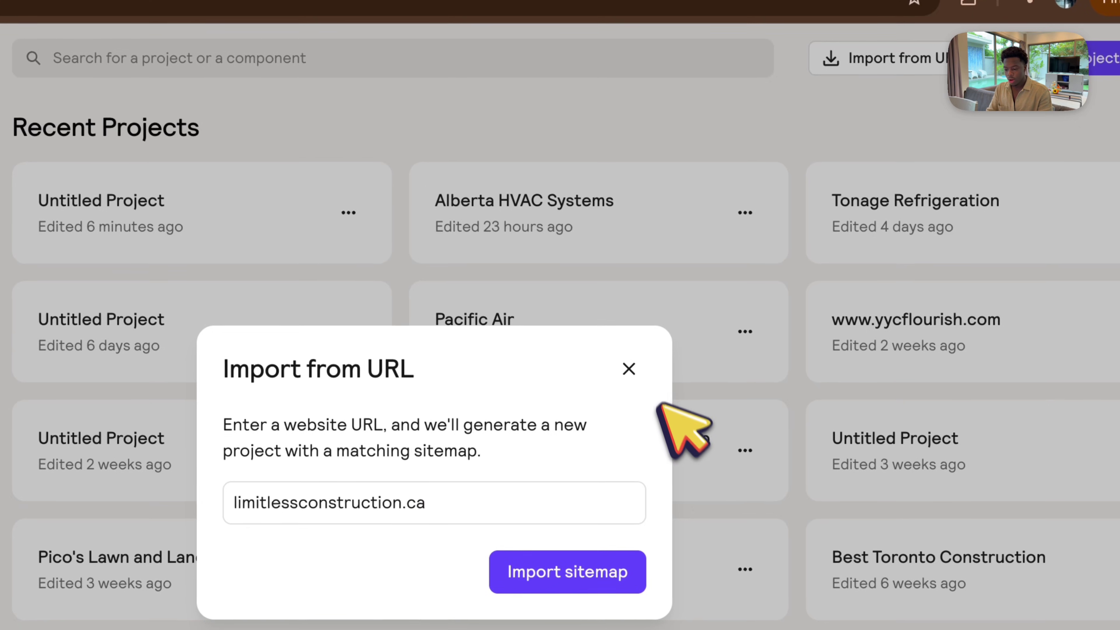
click(652, 404)
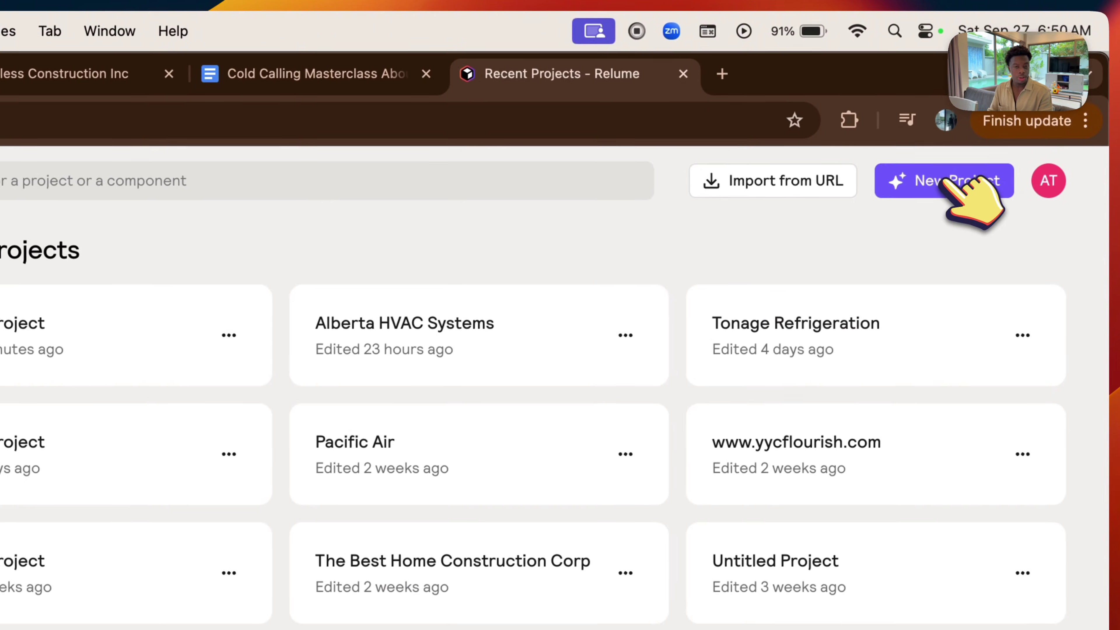
Create a new project with the description limitlessconstruction.ca and generate its sitemap with 2-5 pages in English (US).
click(1058, 62)
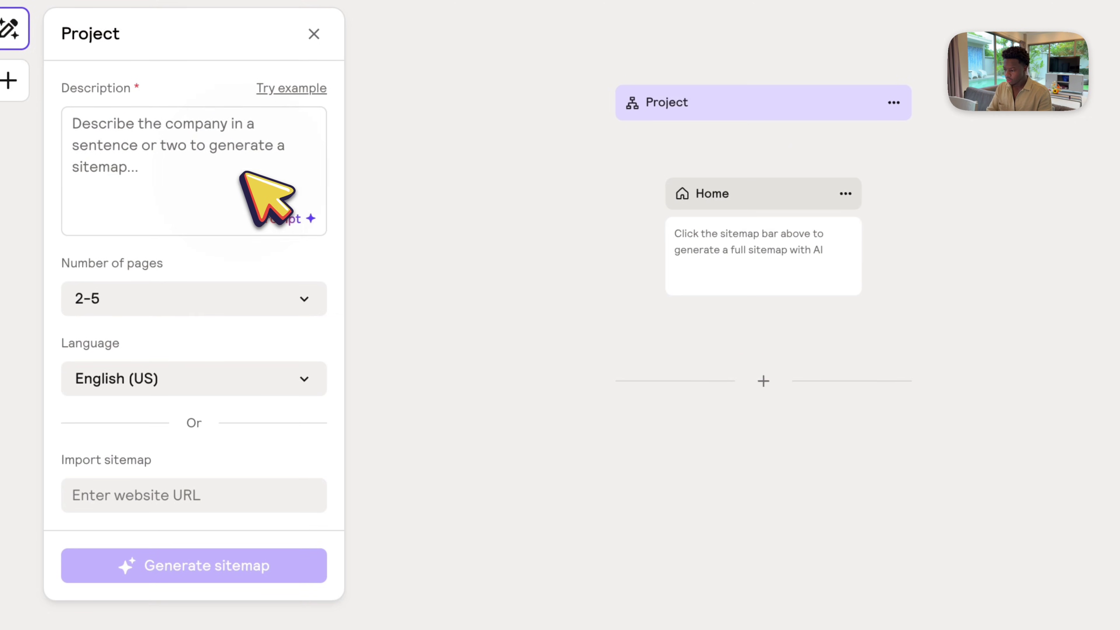
text(limitlessconstruction.ca)
click(261, 433)
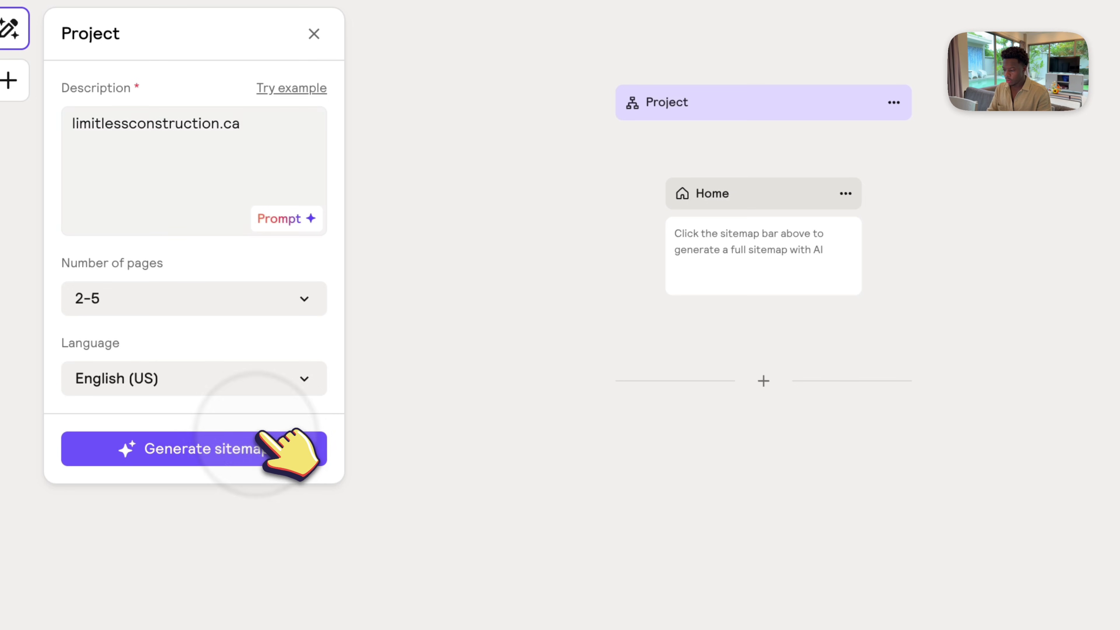
click(267, 455)
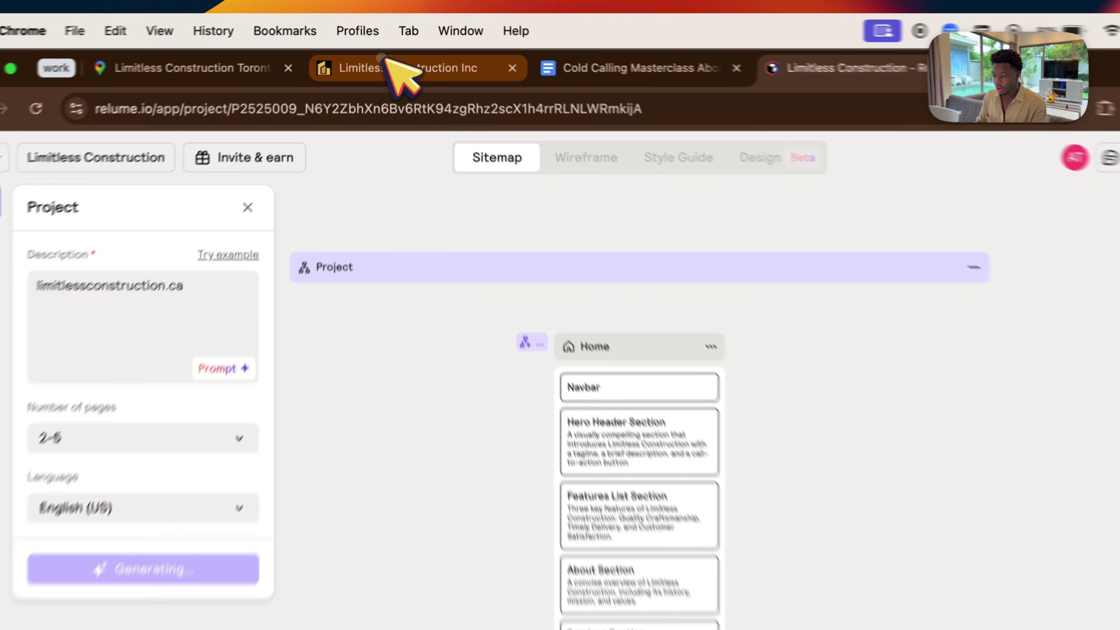
Look through the About Us, Services, Projects, Contact Us and Home sections of the existing Limitless Construction website.
click(348, 49)
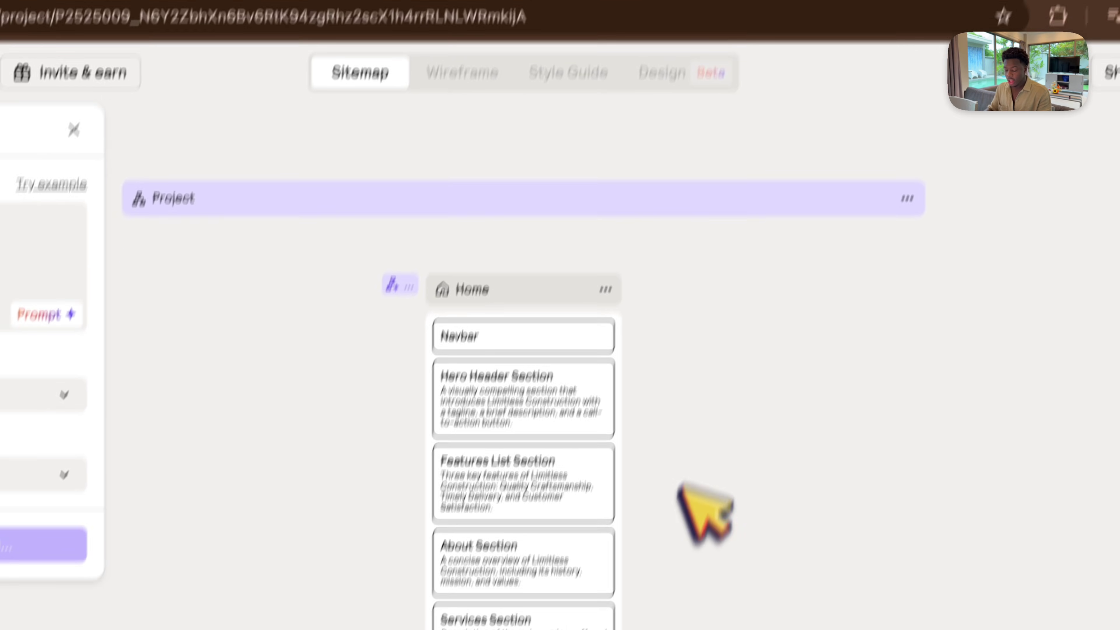
scroll(707, 513, down, 5)
click(264, 53)
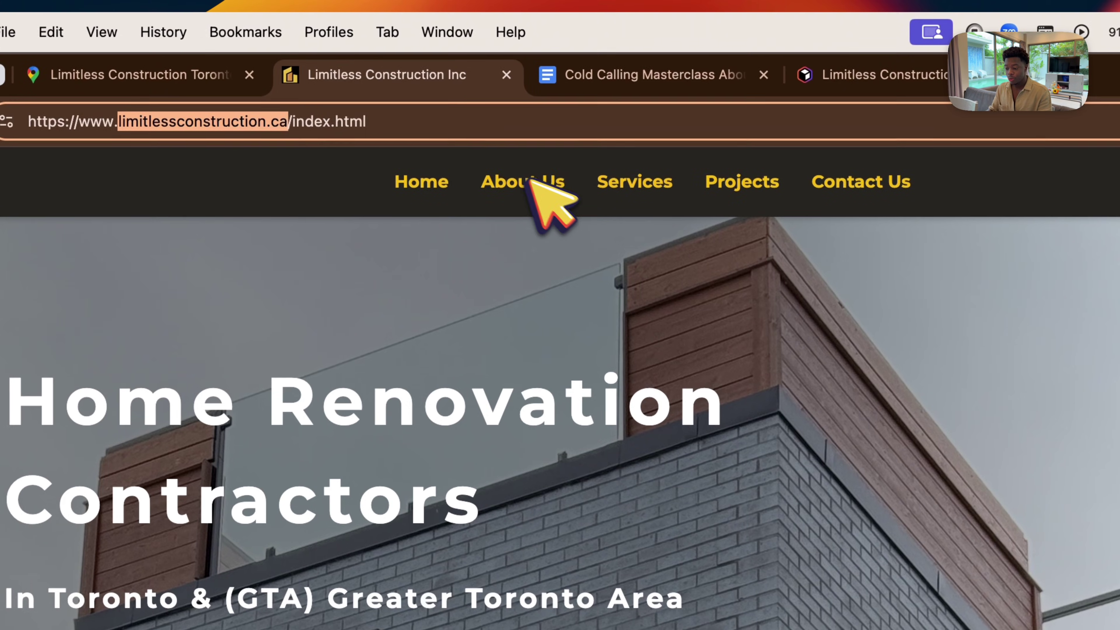
click(514, 168)
click(626, 168)
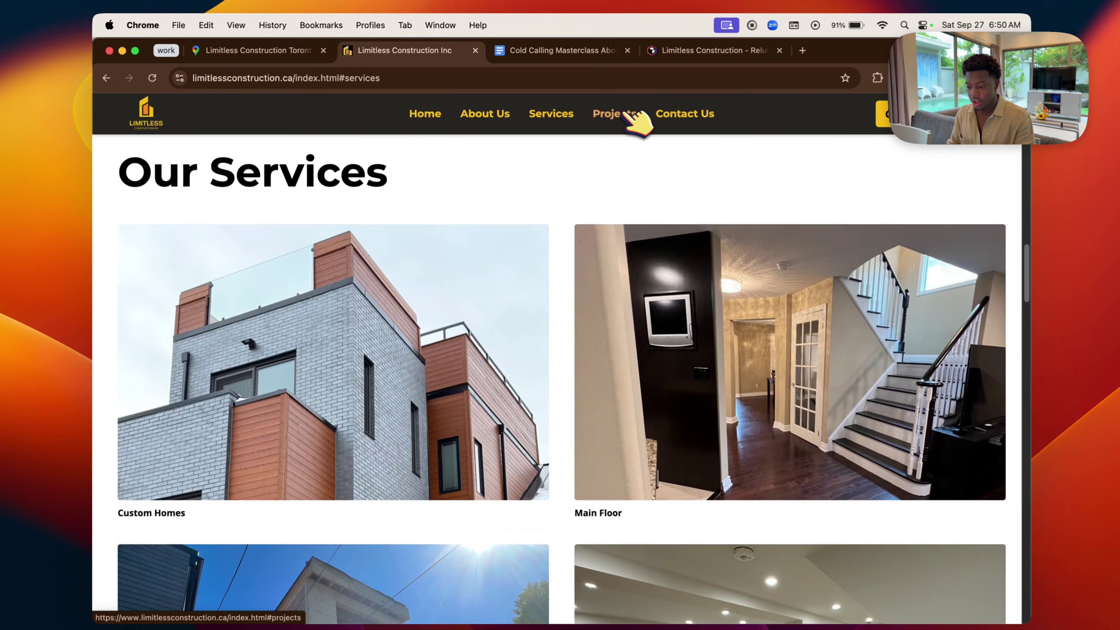
click(626, 113)
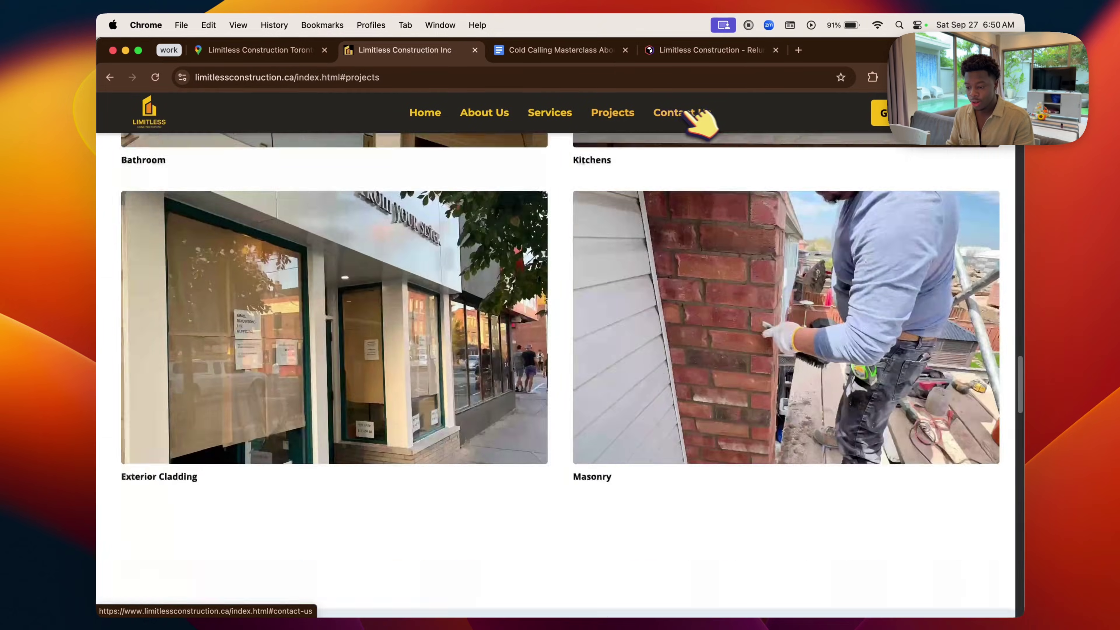
click(697, 115)
click(450, 122)
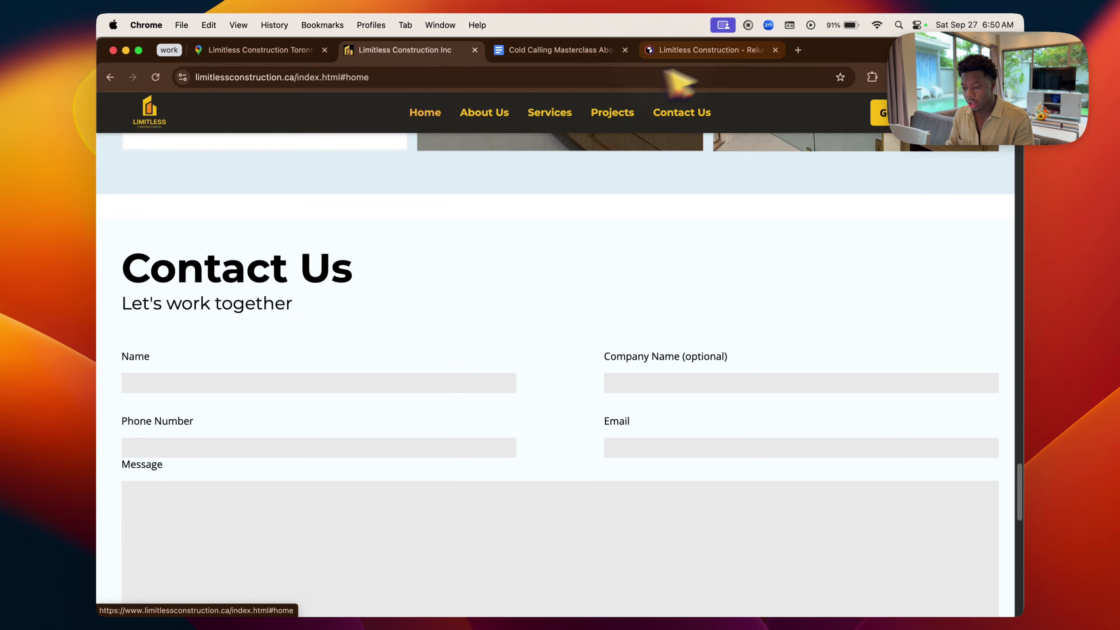
Review the generated sitemap's pages and sections, from Home to the residential and commercial service subpages.
click(706, 49)
scroll(600, 335, down, 8)
scroll(593, 334, down, 5)
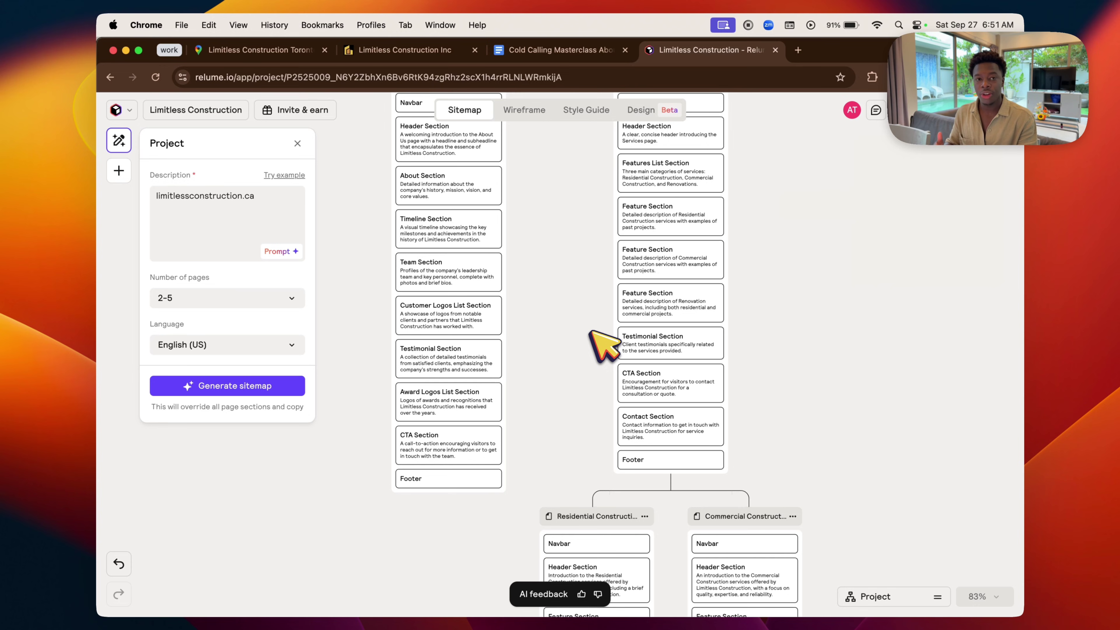
scroll(592, 331, up, 12)
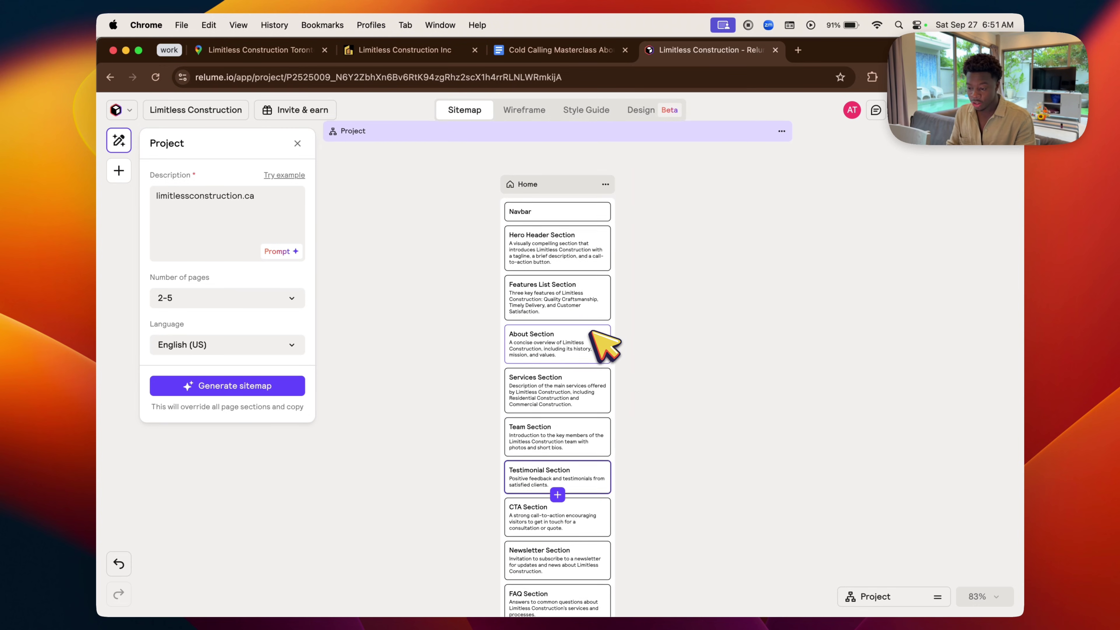
Compare the existing website's navigation with the page structure of the generated sitemap.
click(430, 51)
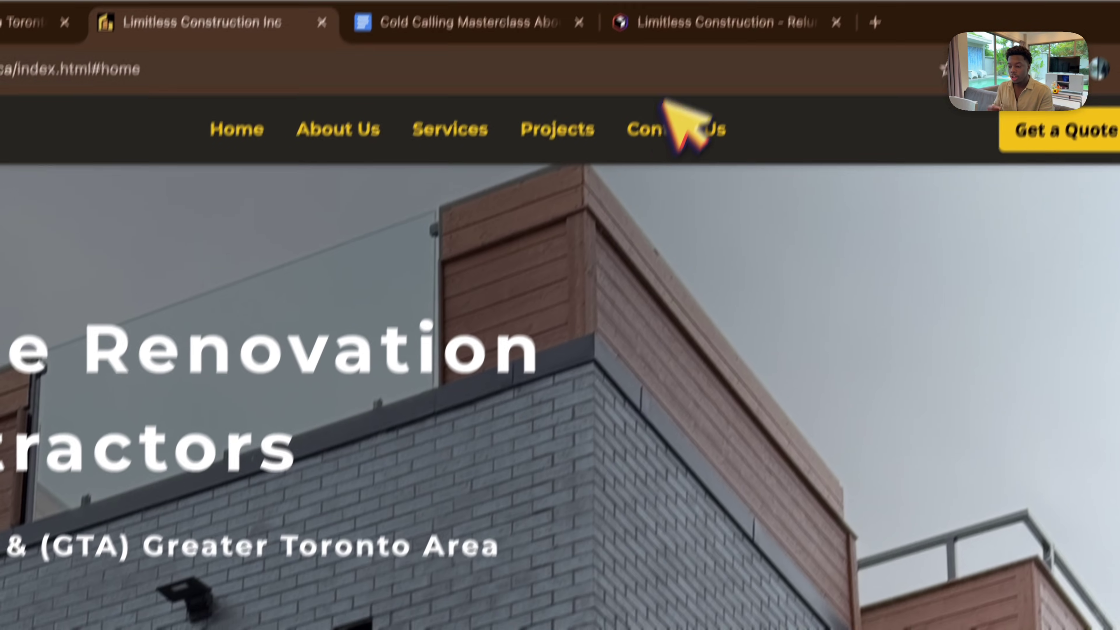
click(689, 33)
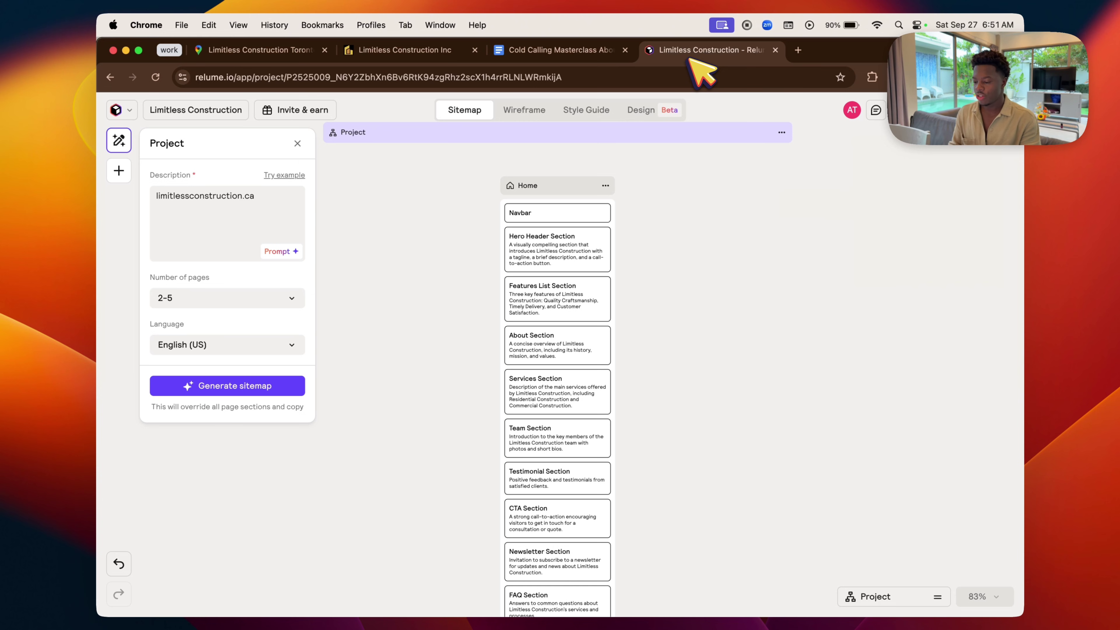
scroll(635, 318, down, 15)
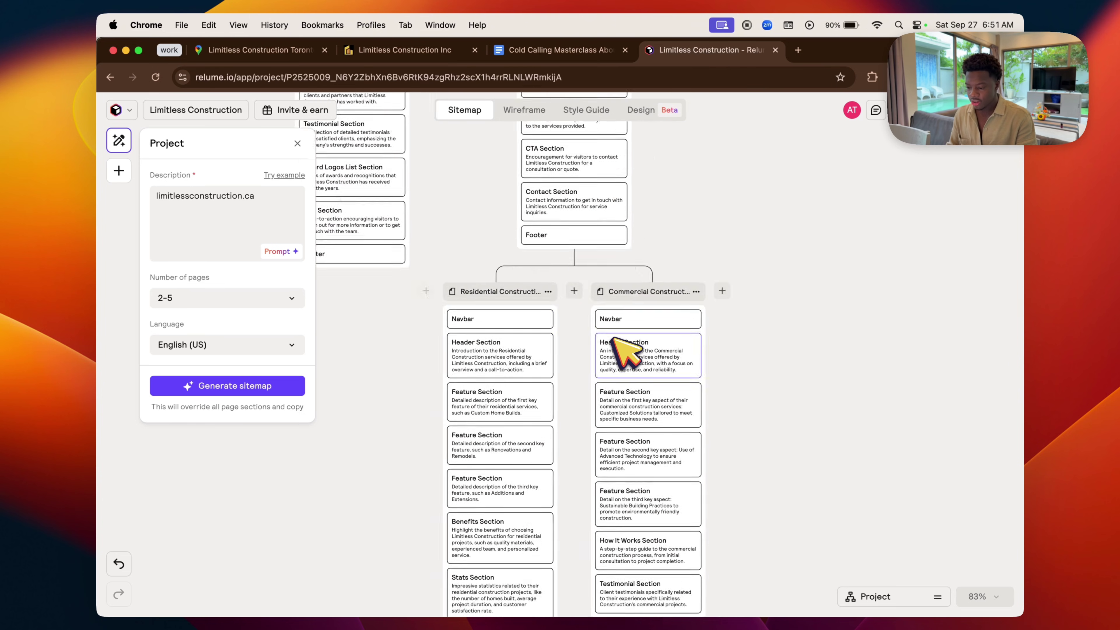
scroll(615, 340, up, 20)
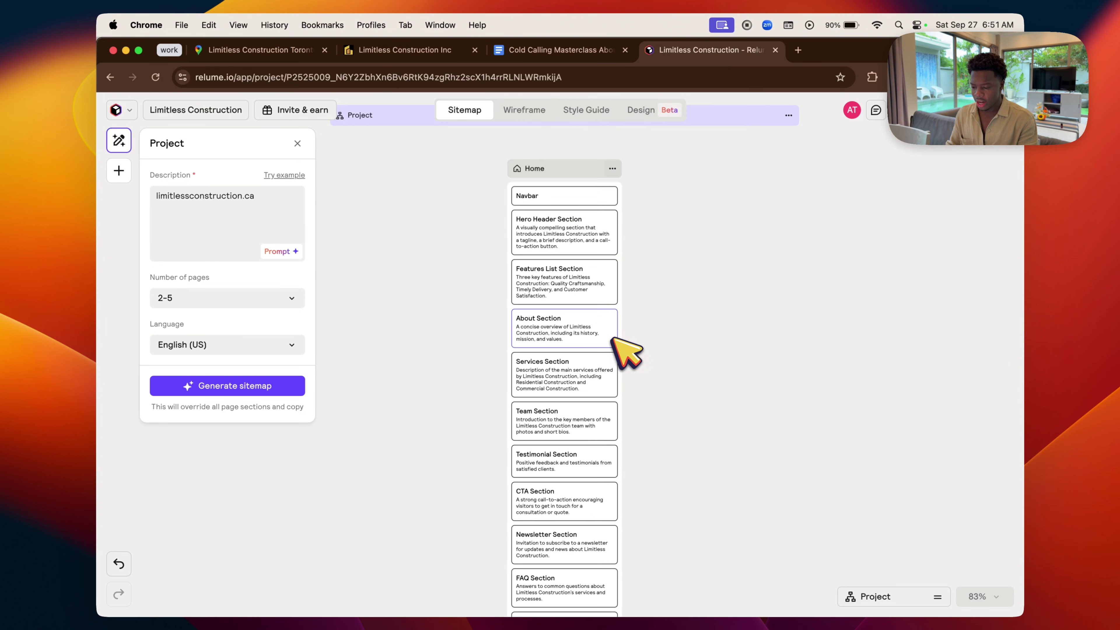
scroll(613, 339, down, 2)
scroll(621, 350, down, 2)
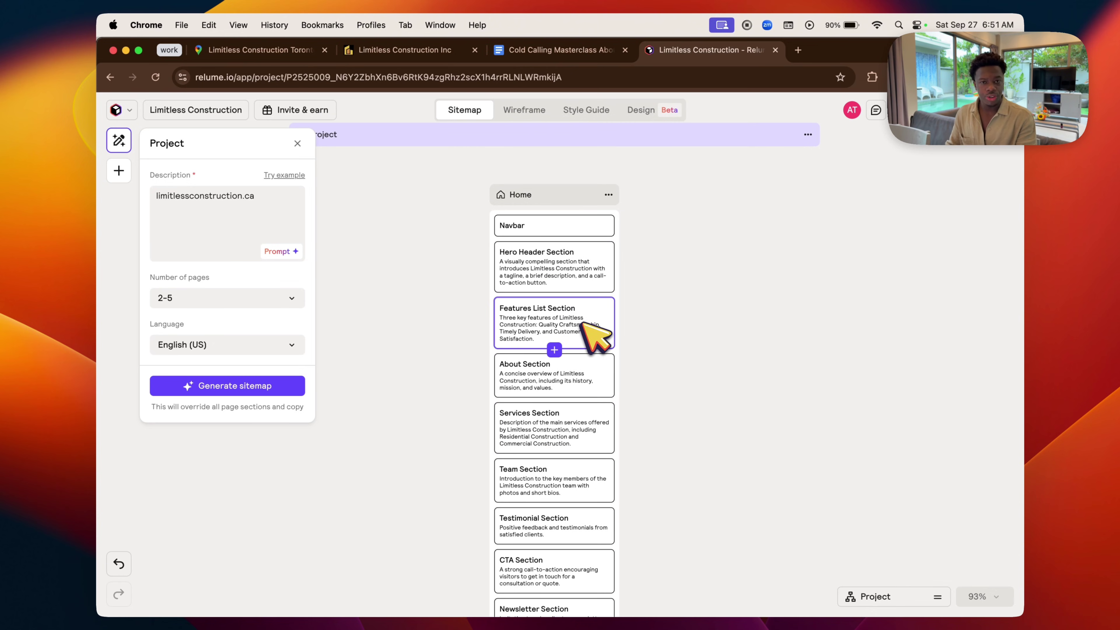
Compare the content of the existing home page with the sections planned for the sitemap's Home page.
click(434, 58)
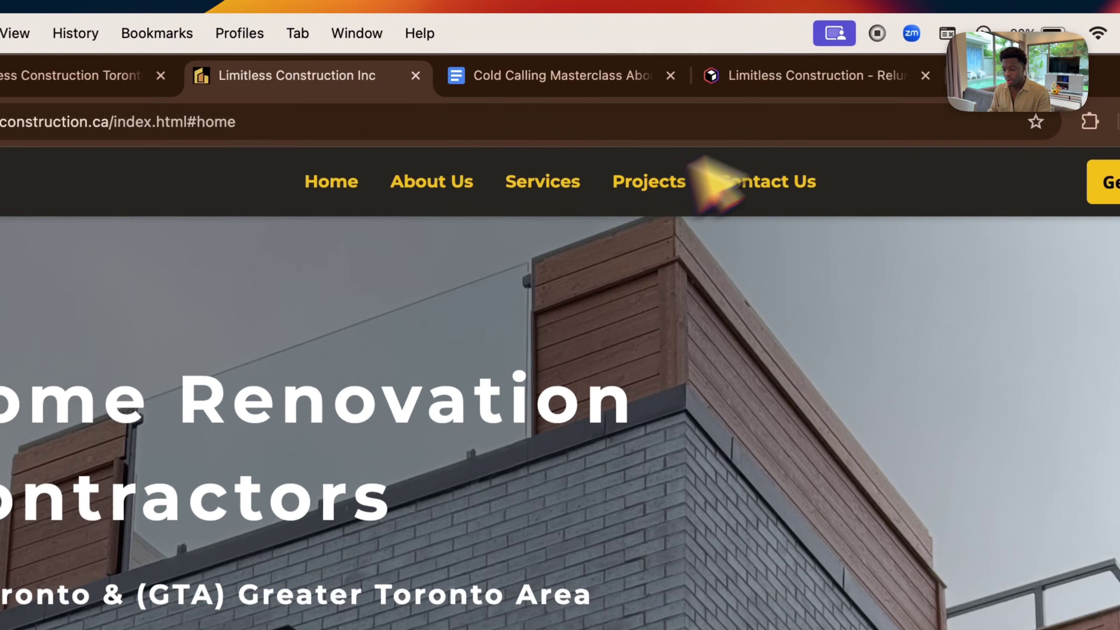
click(706, 50)
scroll(645, 399, down, 10)
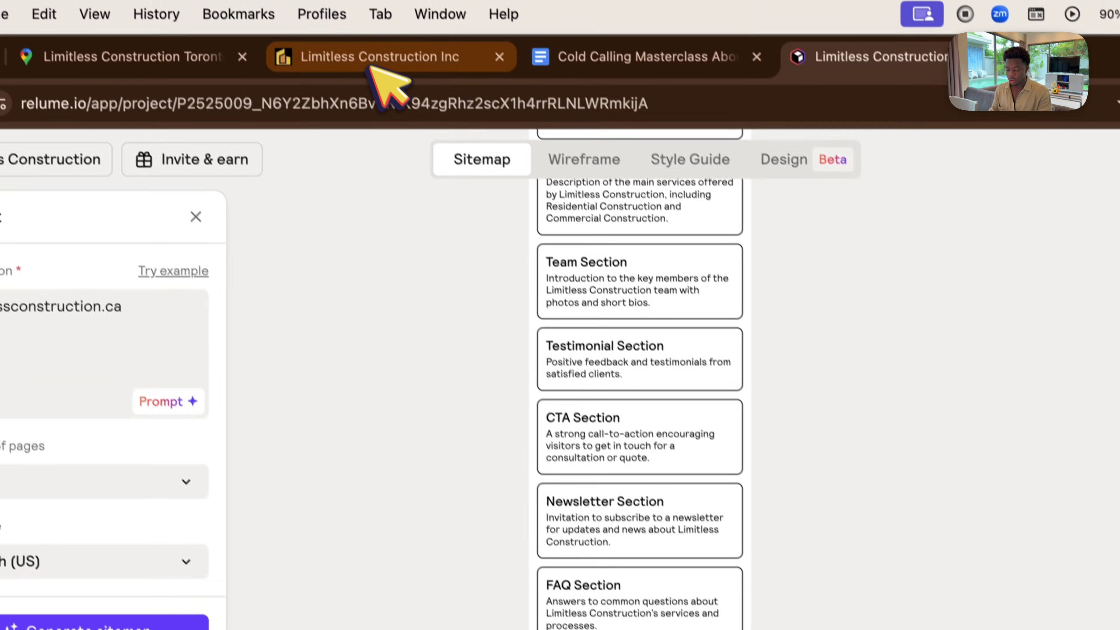
click(375, 63)
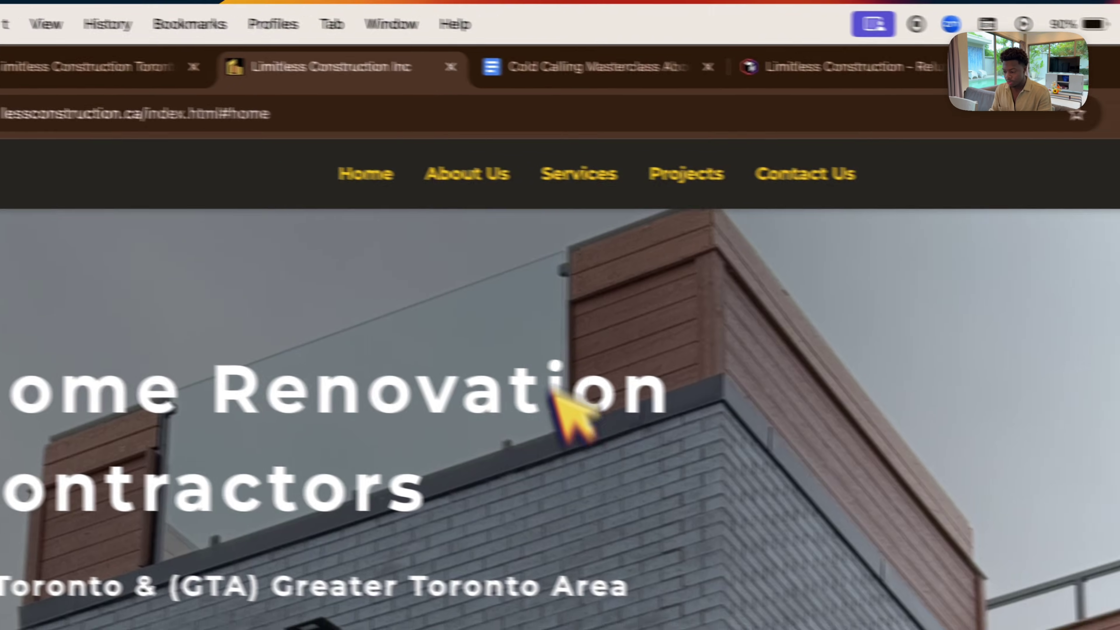
scroll(538, 475, down, 15)
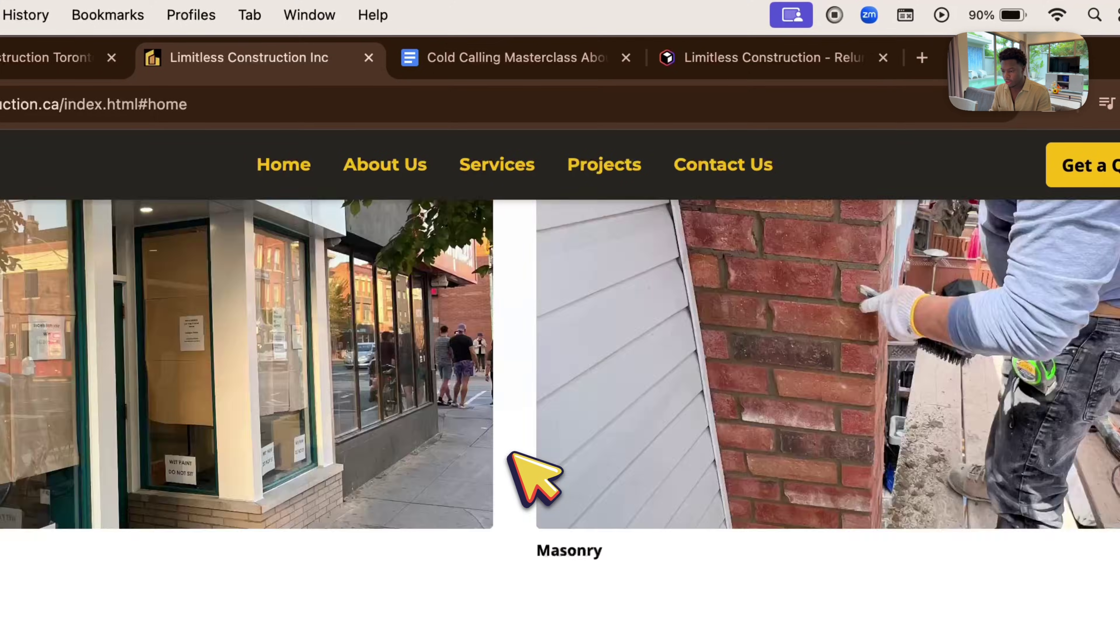
scroll(512, 455, down, 5)
click(758, 58)
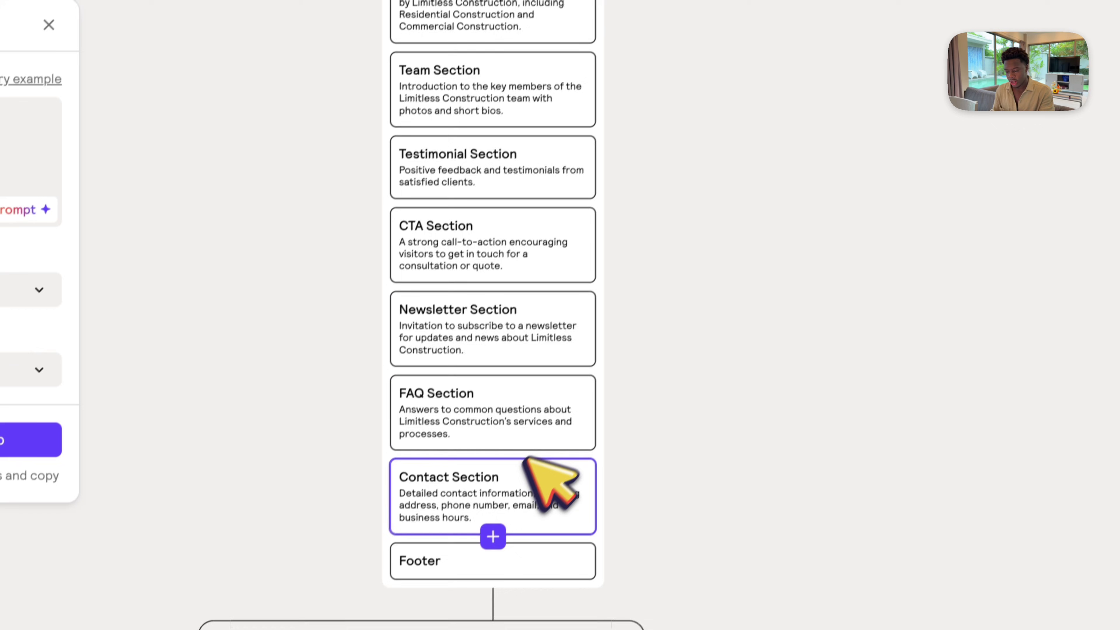
scroll(479, 596, up, 5)
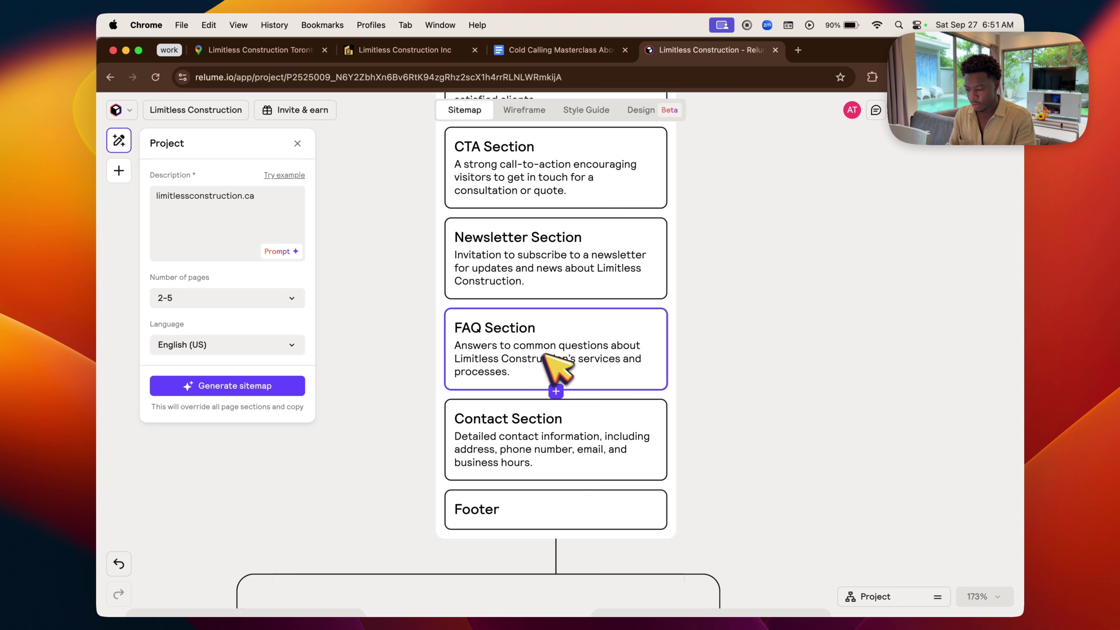
Examine the existing website's footer, service gallery, Instagram section and home banner.
click(419, 52)
scroll(596, 430, down, 10)
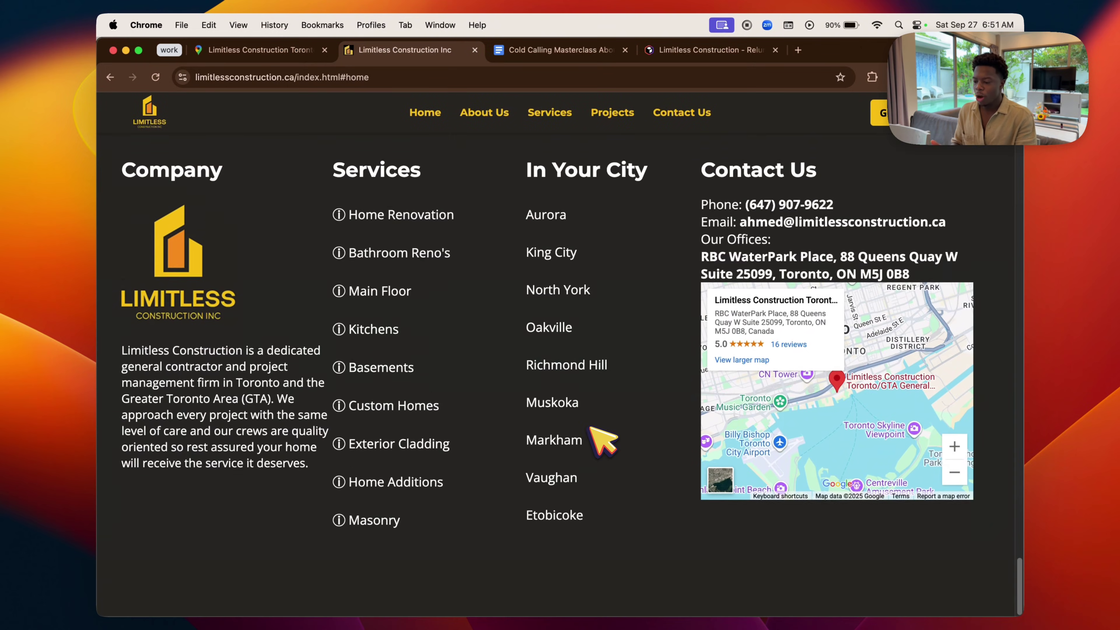
scroll(602, 441, up, 10)
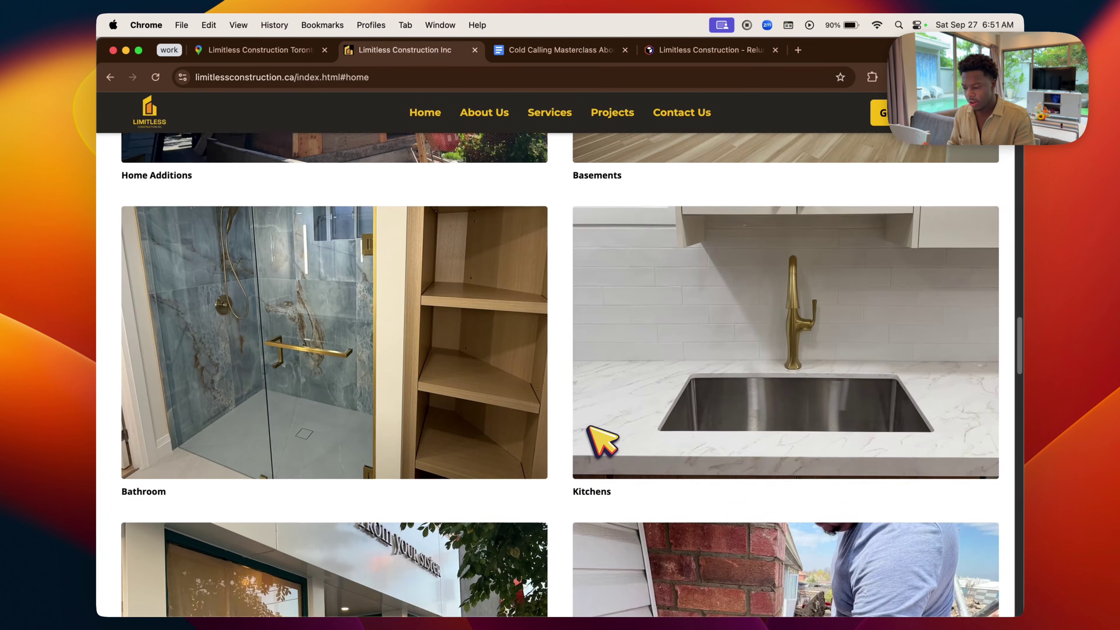
scroll(602, 441, up, 2)
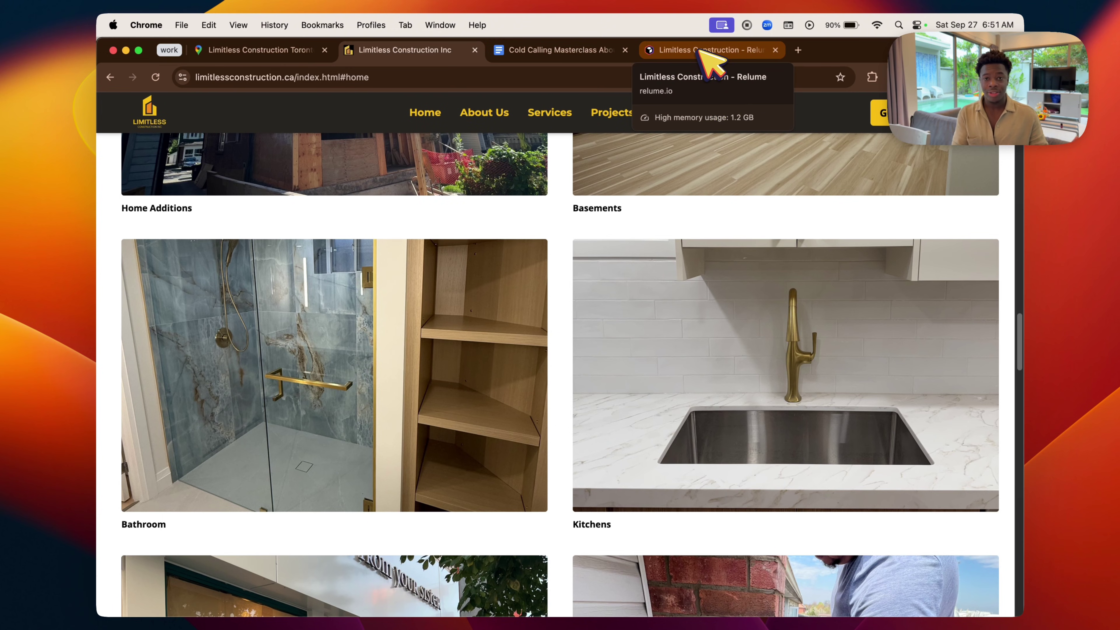
scroll(686, 315, down, 10)
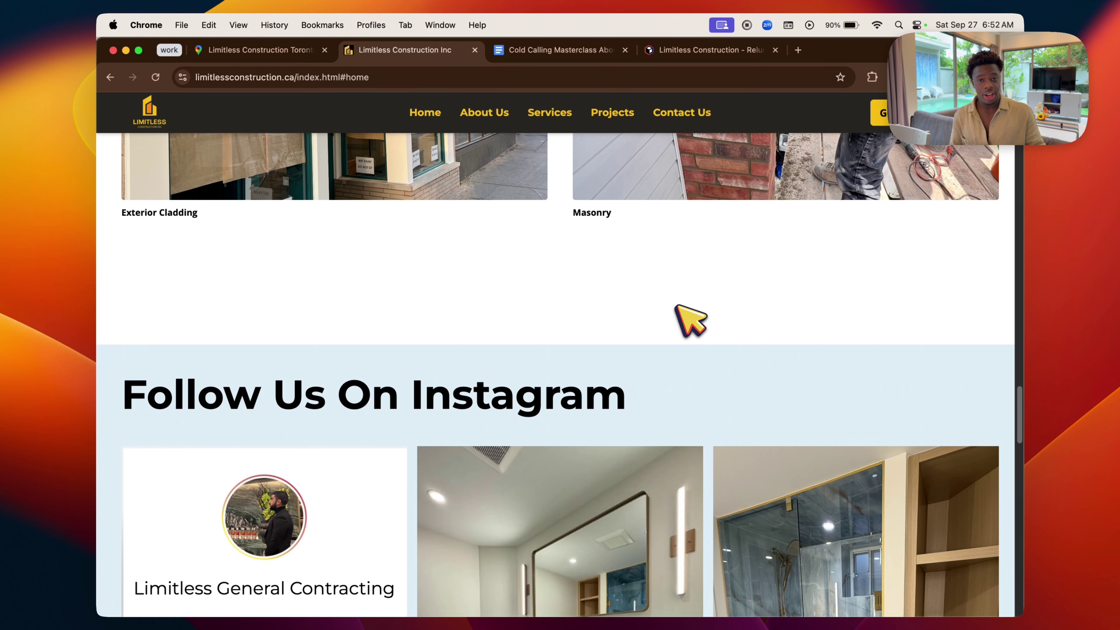
scroll(670, 289, up, 20)
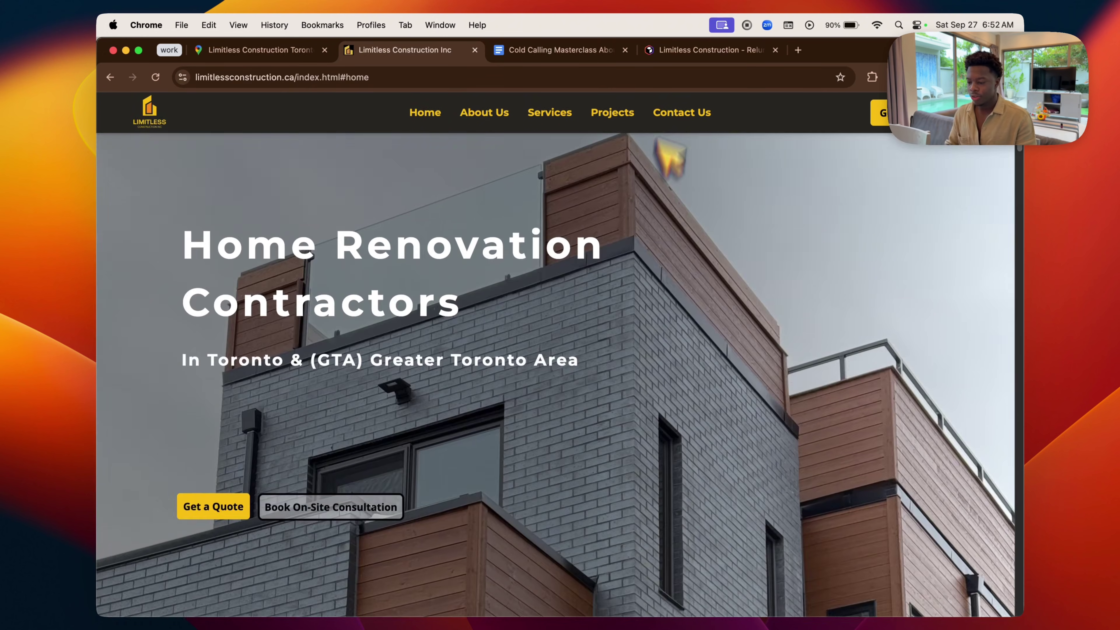
Delete the Newsletter Section from the Home page in the Relume sitemap.
click(675, 47)
scroll(631, 419, up, 5)
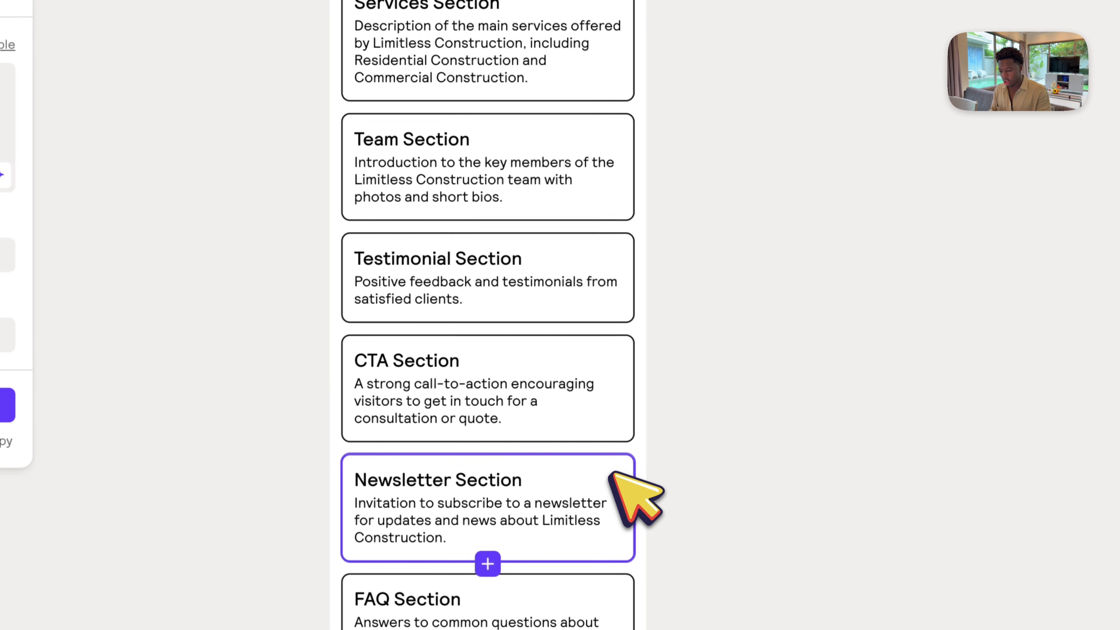
scroll(666, 443, down, 5)
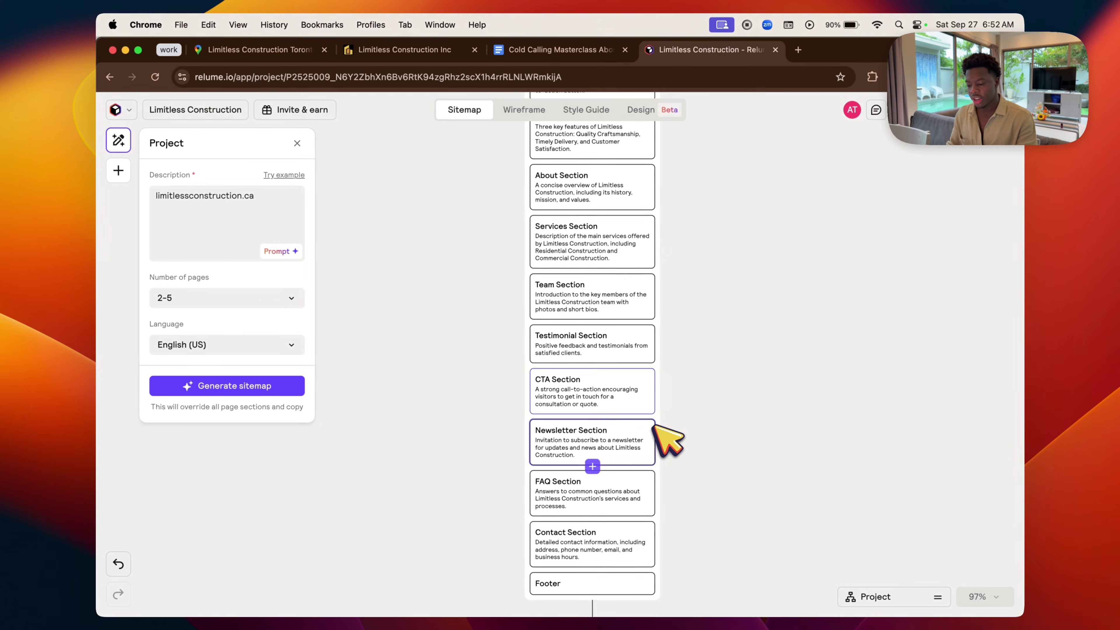
scroll(622, 252, up, 4)
scroll(635, 263, down, 7)
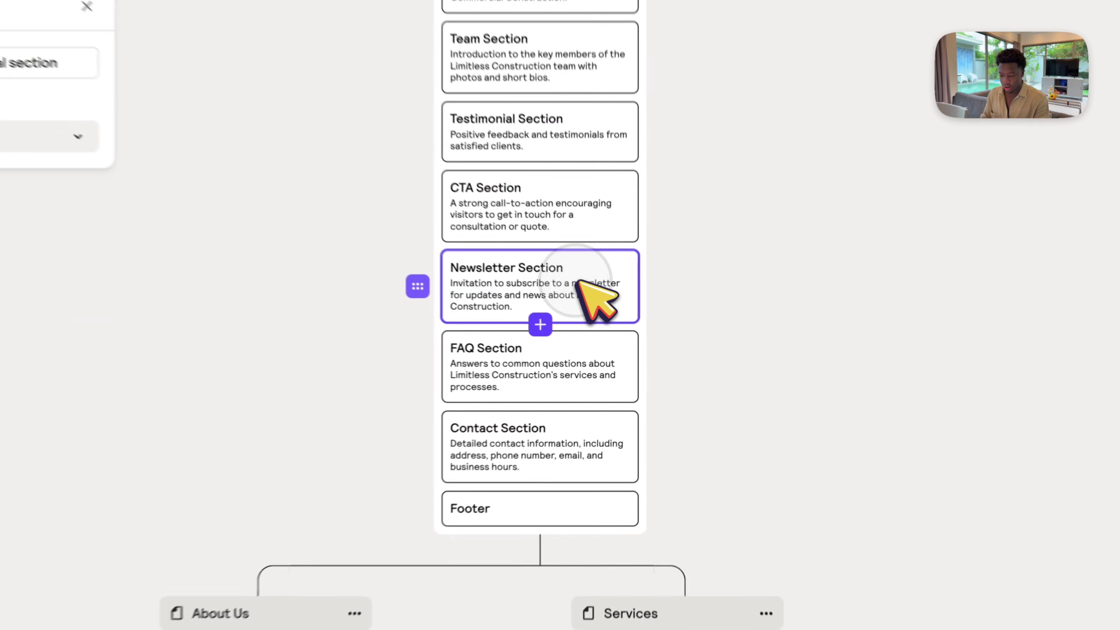
key(Delete)
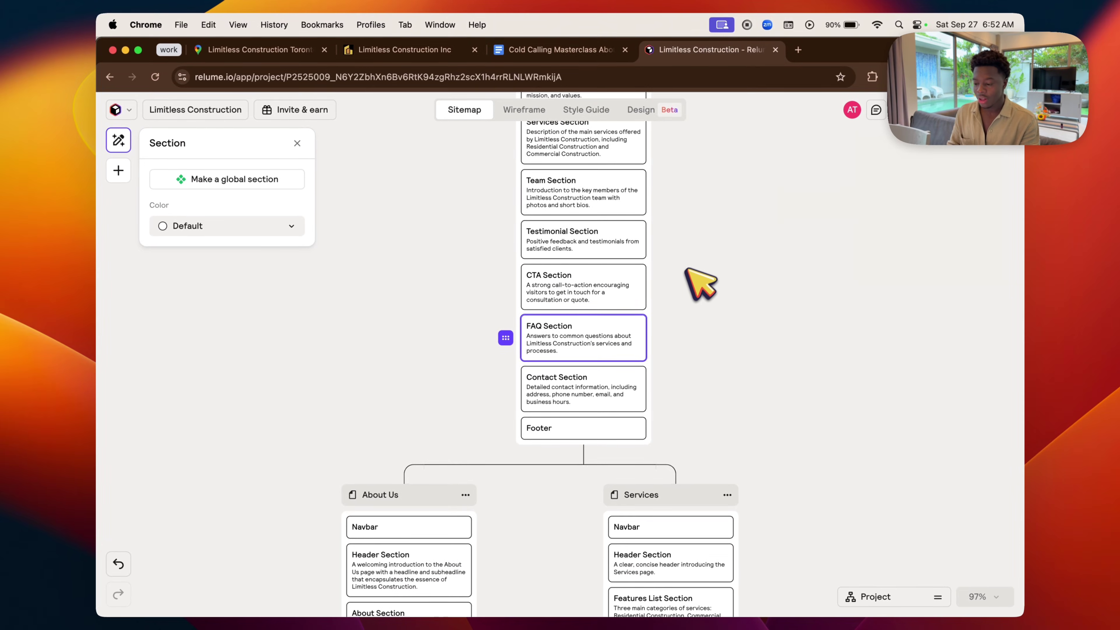
scroll(699, 287, up, 3)
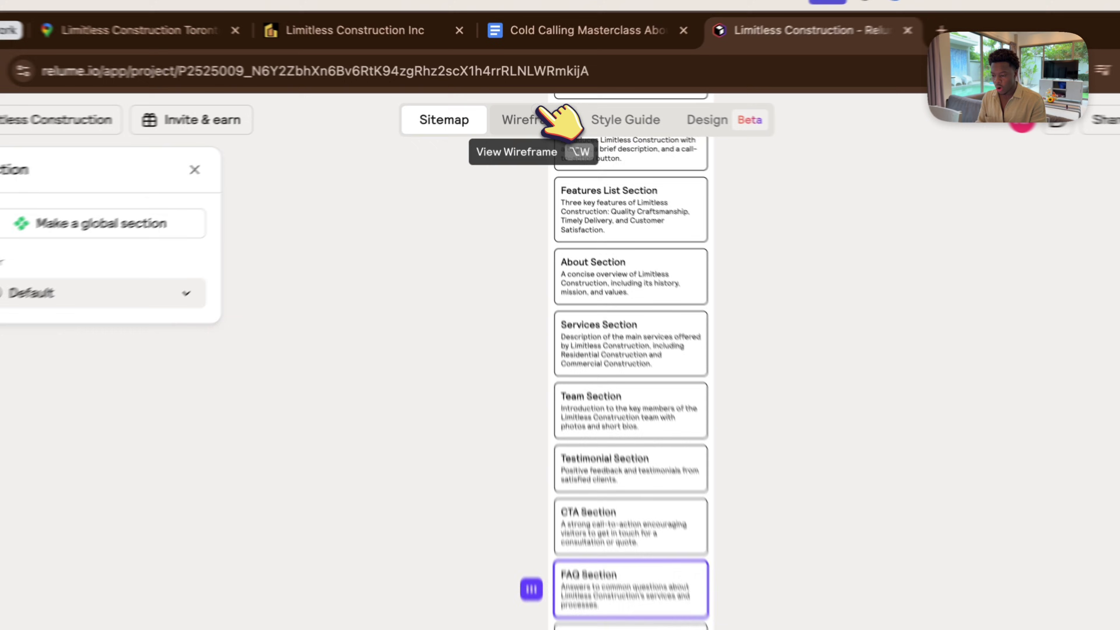
Switch the project to its wireframes and delete the Our team section from the Home page.
click(539, 110)
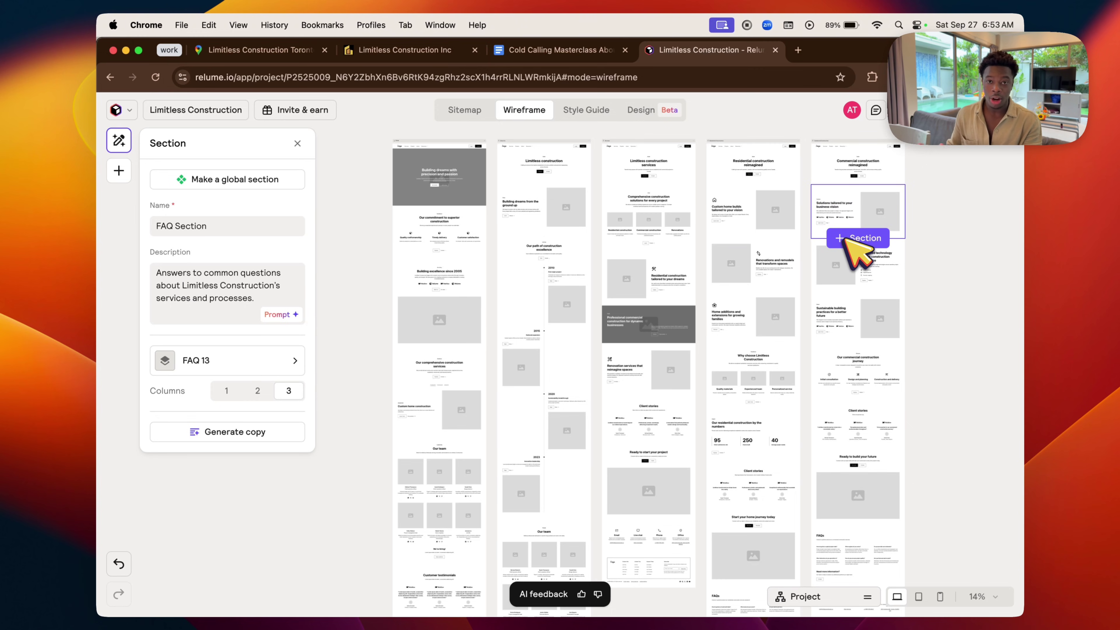
scroll(441, 335, up, 3)
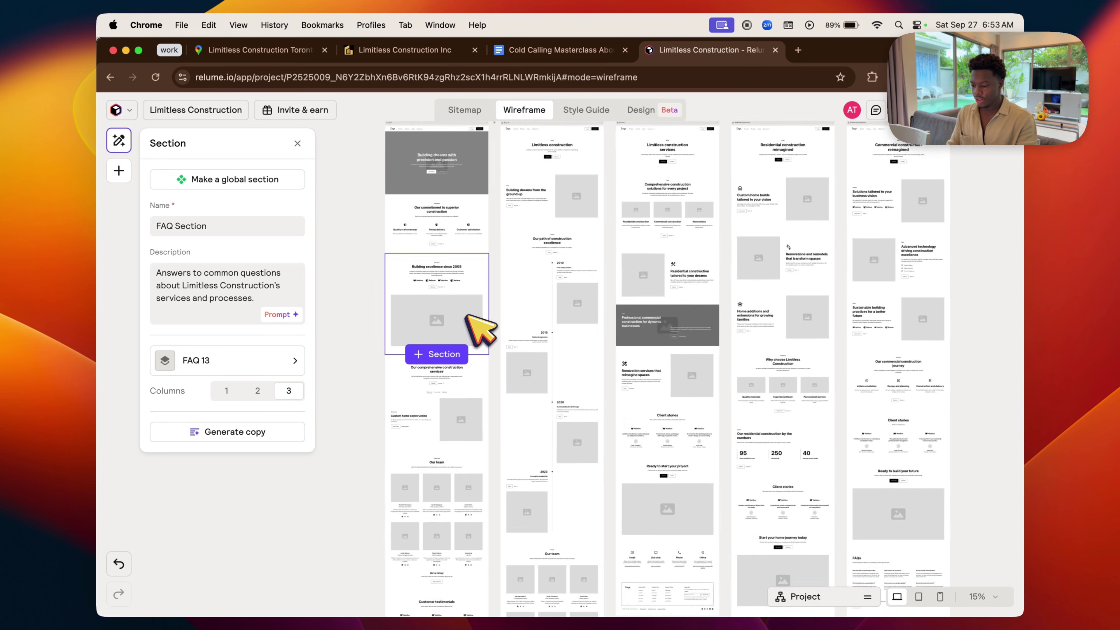
scroll(481, 328, up, 2)
scroll(472, 326, down, 5)
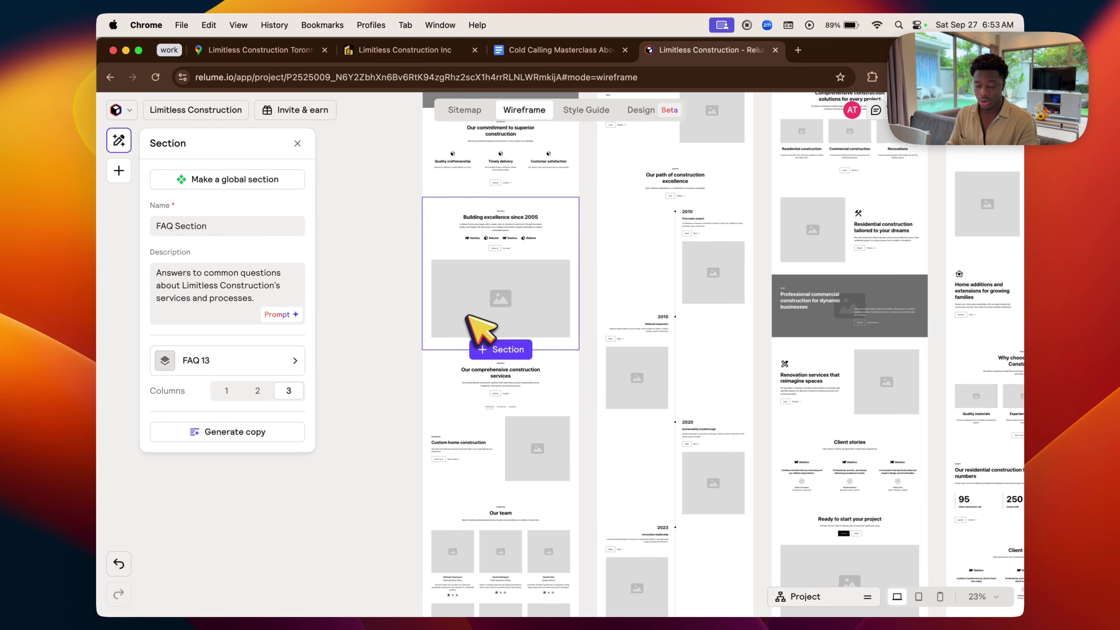
scroll(480, 329, down, 2)
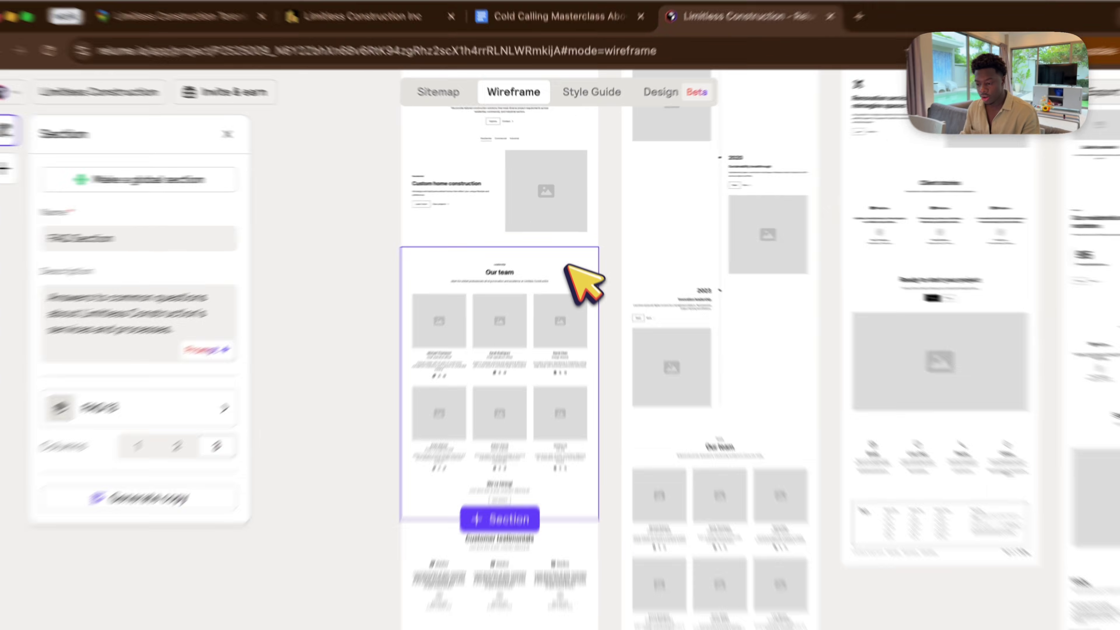
click(566, 247)
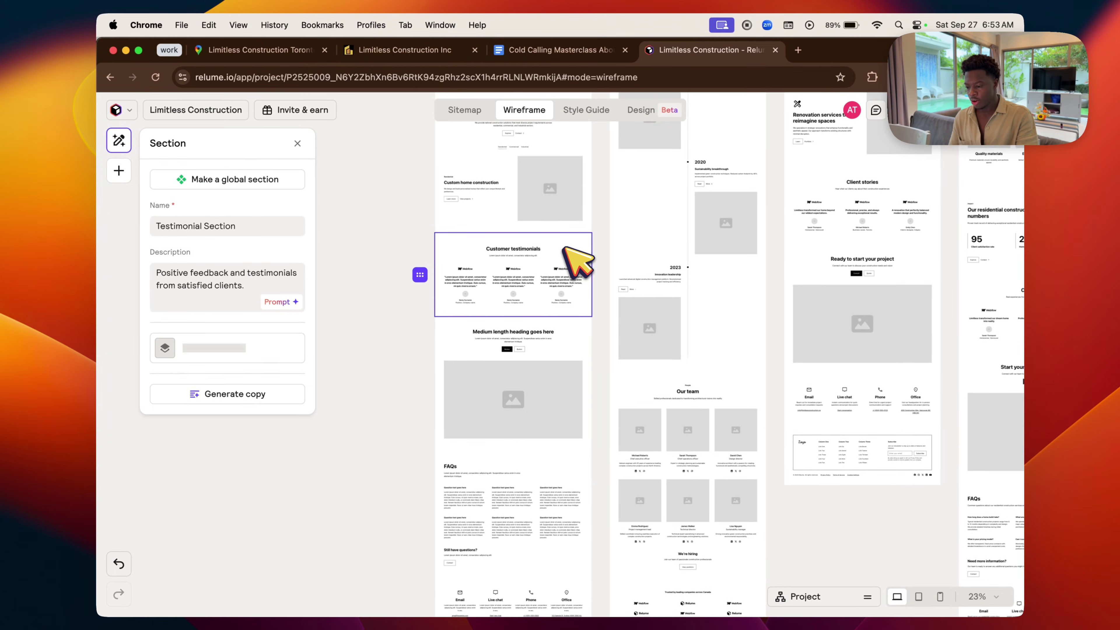
Try to move the Customer testimonials section above the comprehensive construction services section on the Home page.
scroll(578, 263, up, 2)
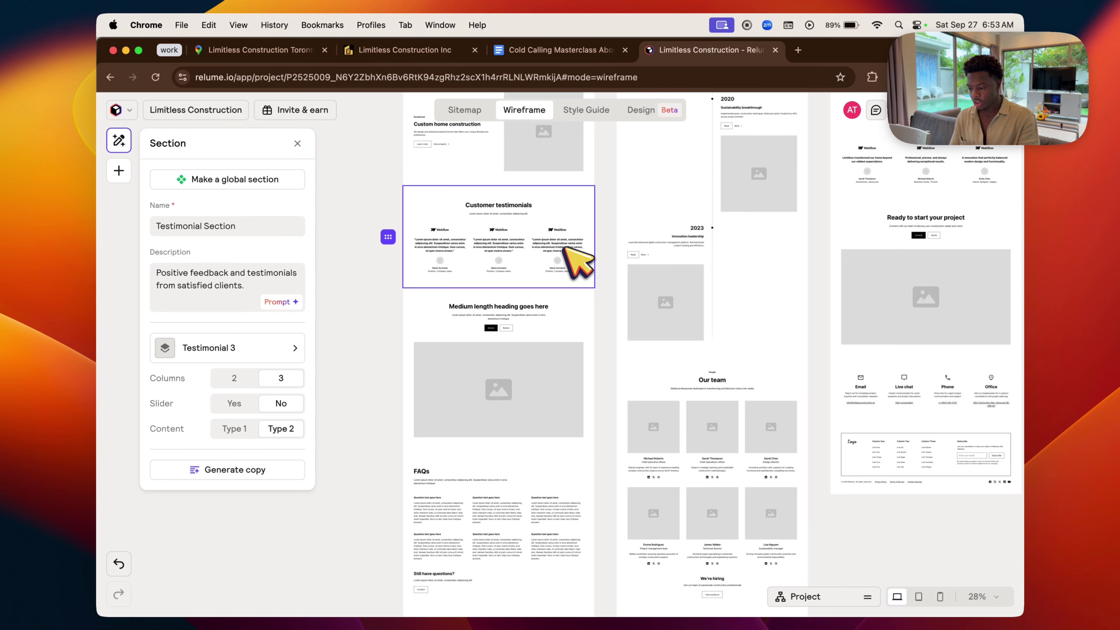
scroll(578, 263, up, 3)
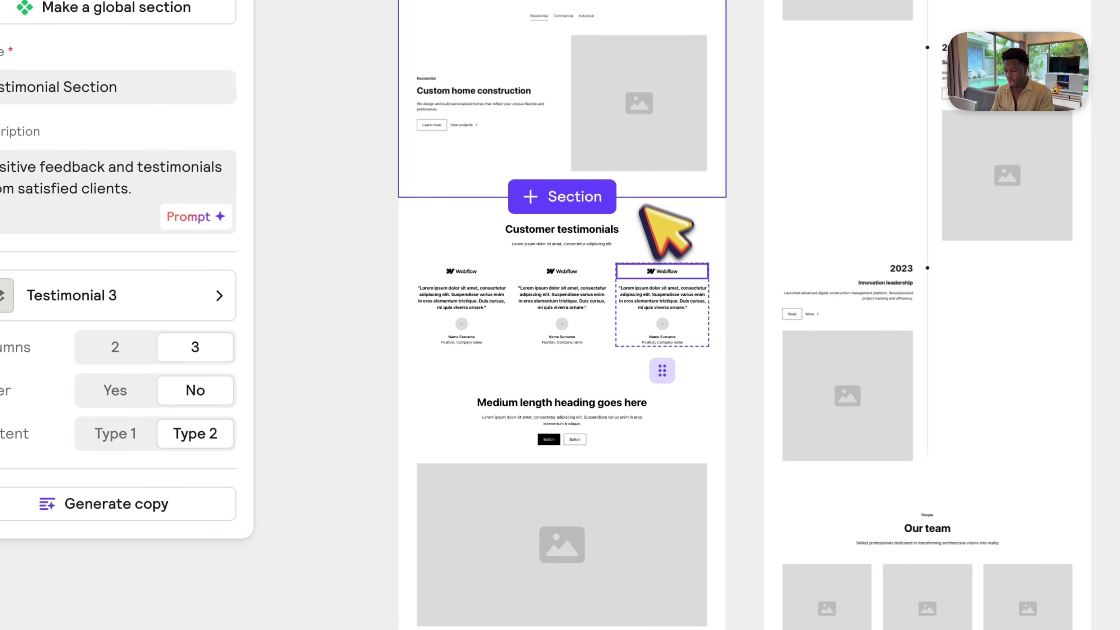
scroll(648, 222, up, 5)
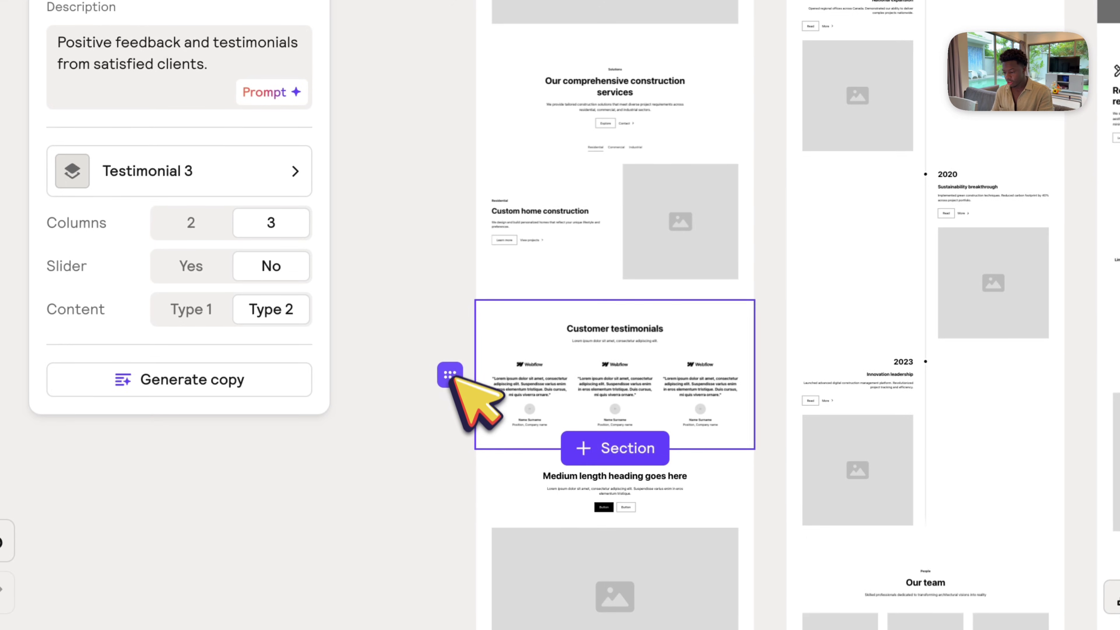
drag(453, 376, 454, 285)
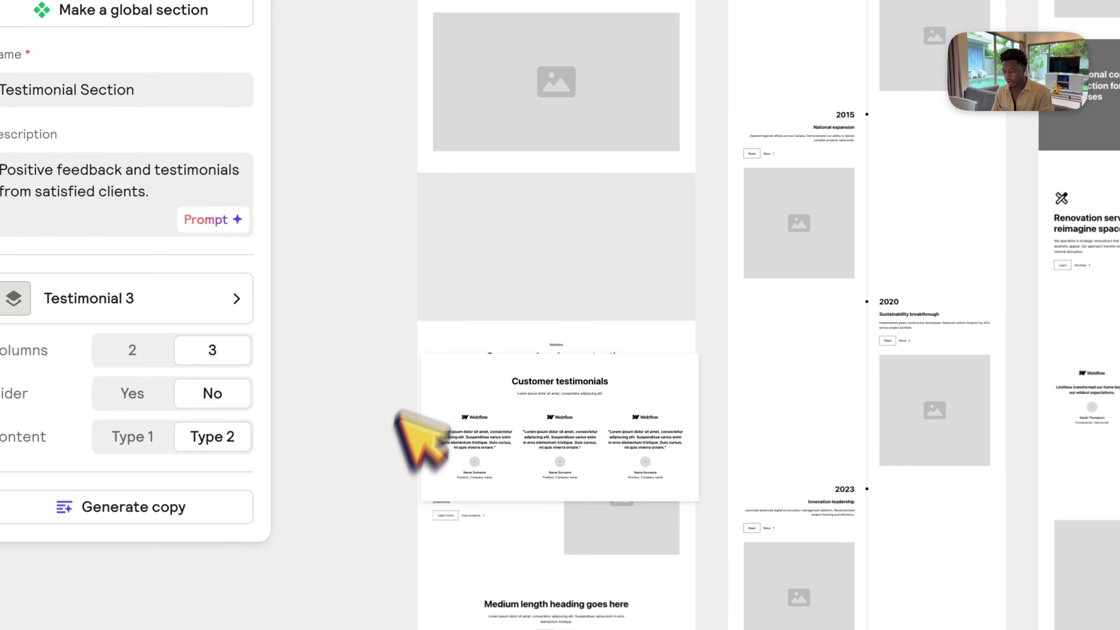
drag(400, 415, 415, 468)
Examine the Home page wireframe from the hero banner through the services, testimonials and FAQ sections.
scroll(582, 375, down, 8)
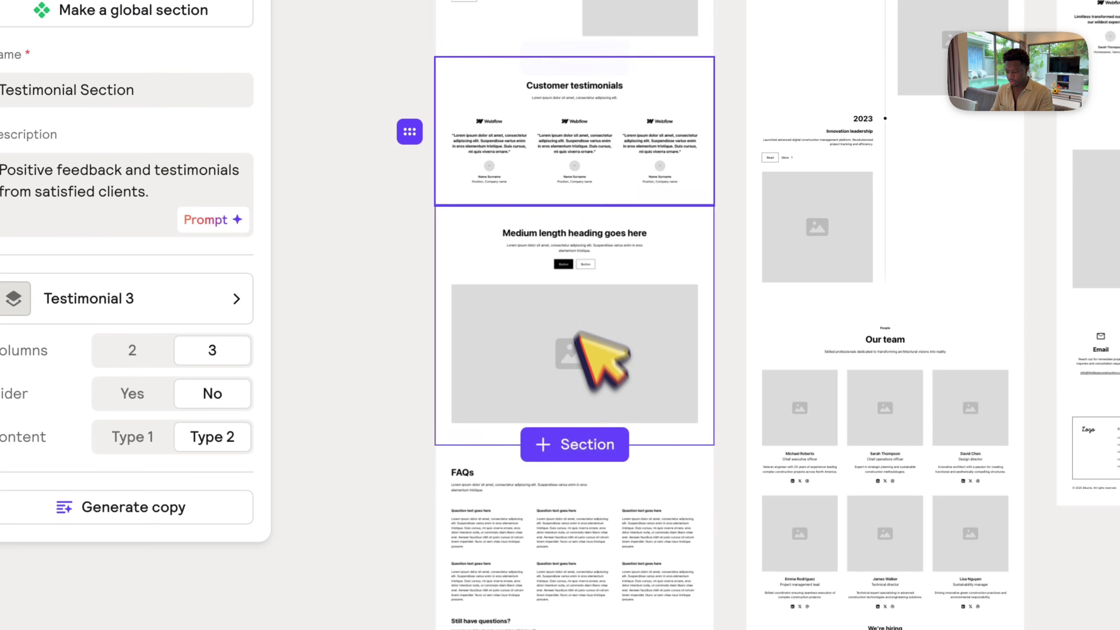
scroll(582, 327, down, 5)
scroll(587, 265, up, 10)
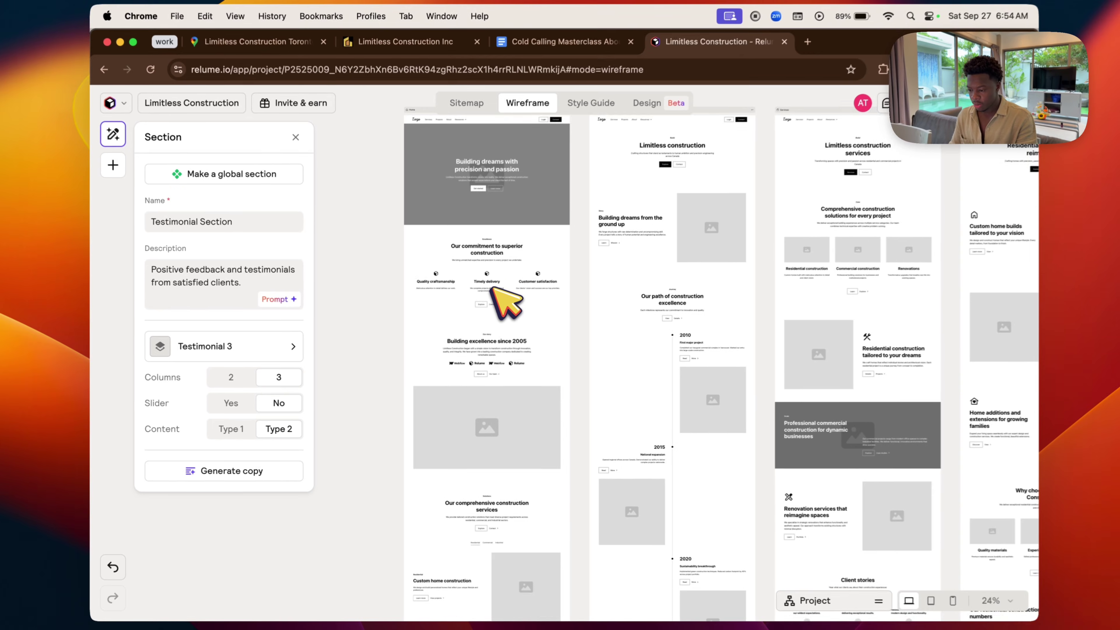
scroll(508, 305, up, 2)
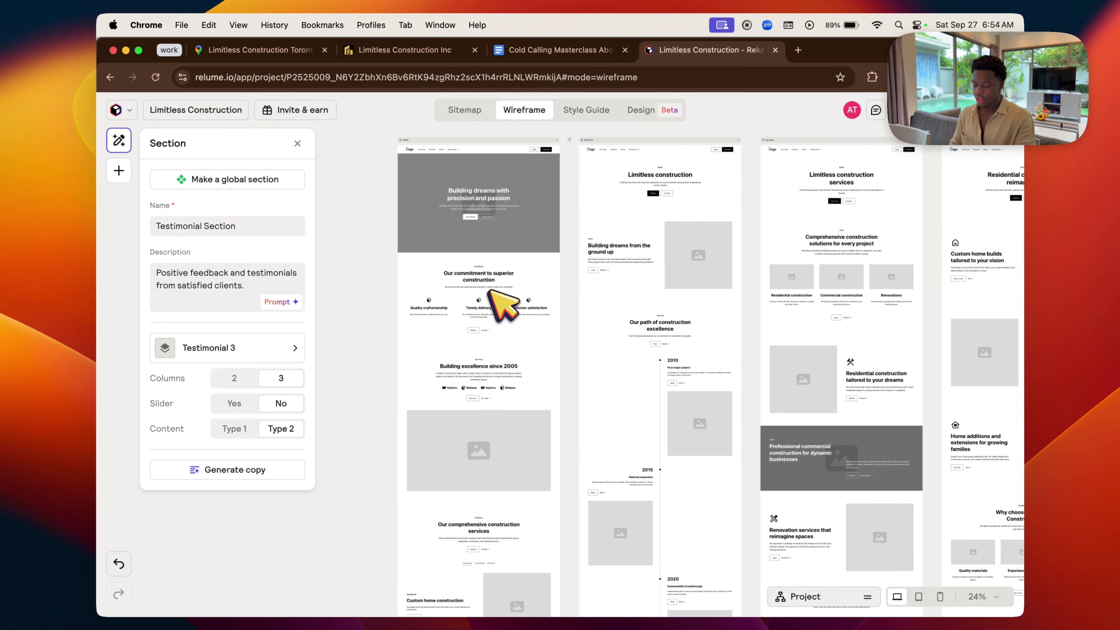
scroll(490, 292, up, 2)
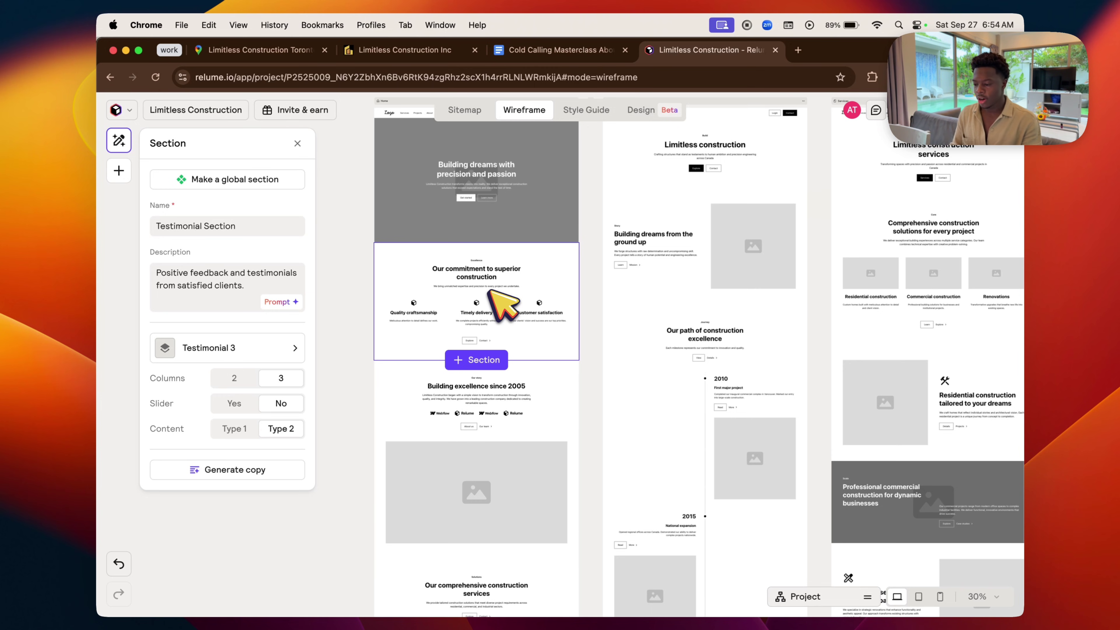
scroll(490, 292, up, 5)
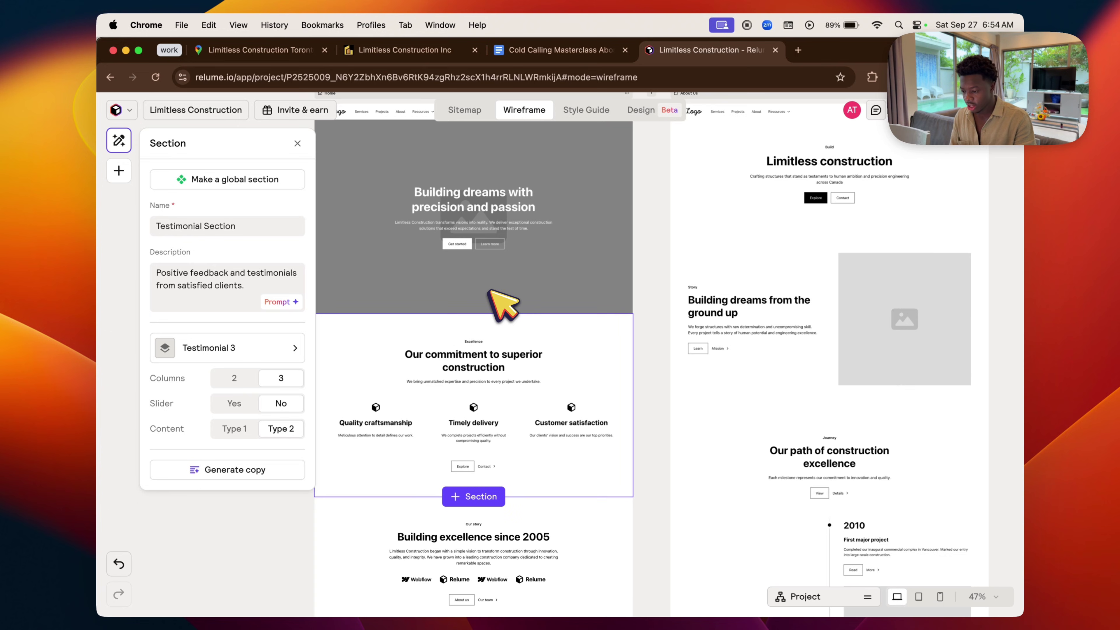
scroll(503, 305, down, 15)
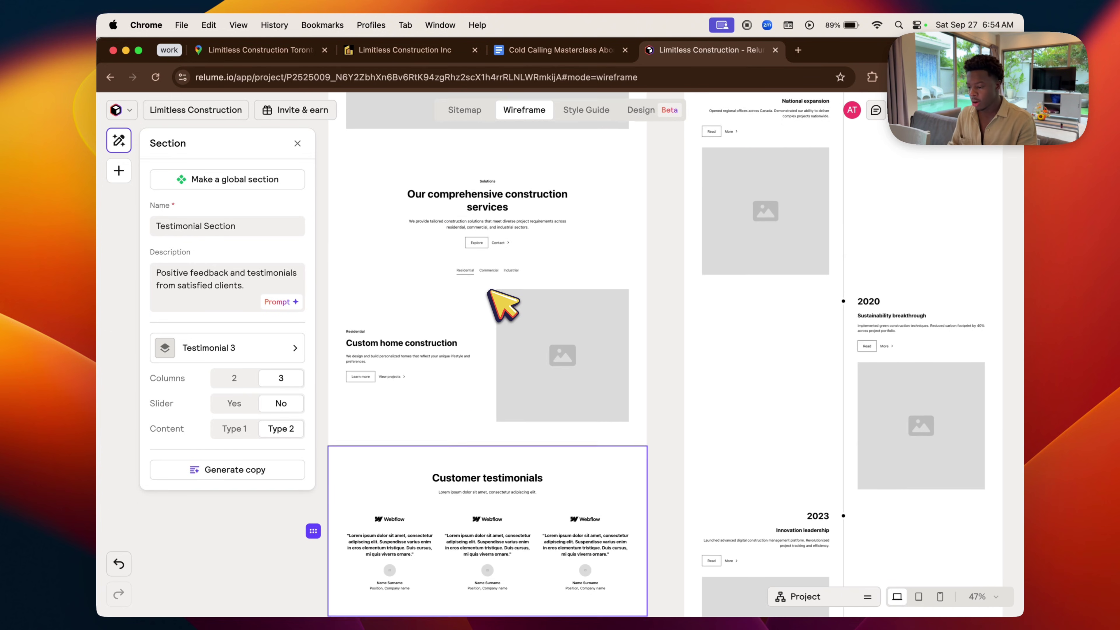
scroll(505, 304, up, 10)
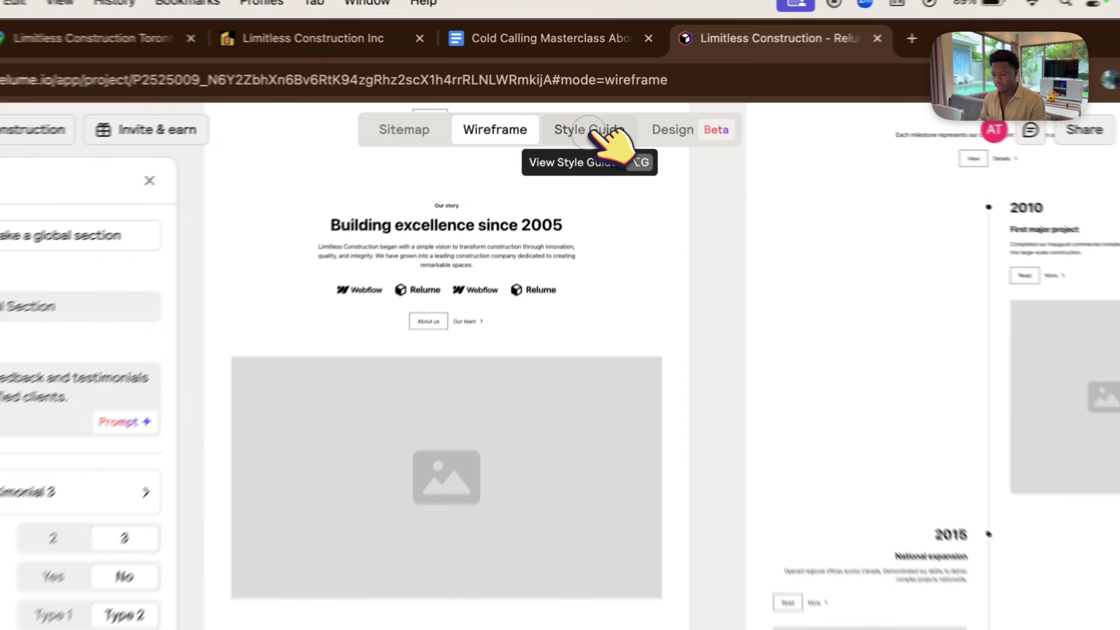
Open the project's style guide to generate a concept and look through its Home page preview.
click(586, 112)
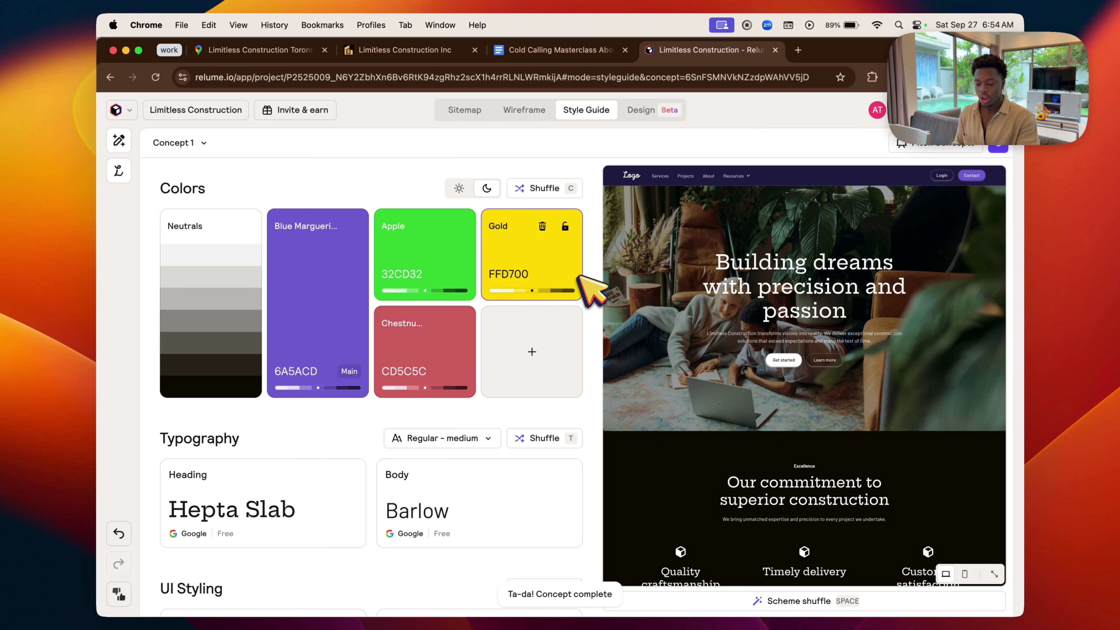
scroll(843, 453, down, 15)
scroll(850, 458, up, 8)
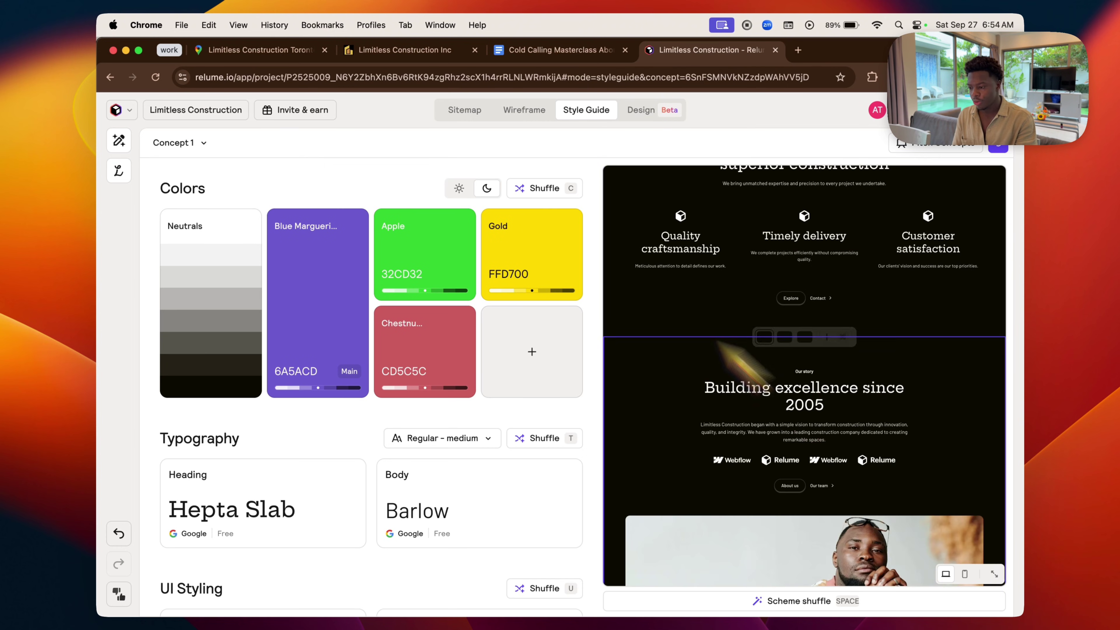
Save the bathroom vanity photo from the existing website's Instagram section to Downloads as "image website".
click(450, 50)
scroll(750, 340, down, 15)
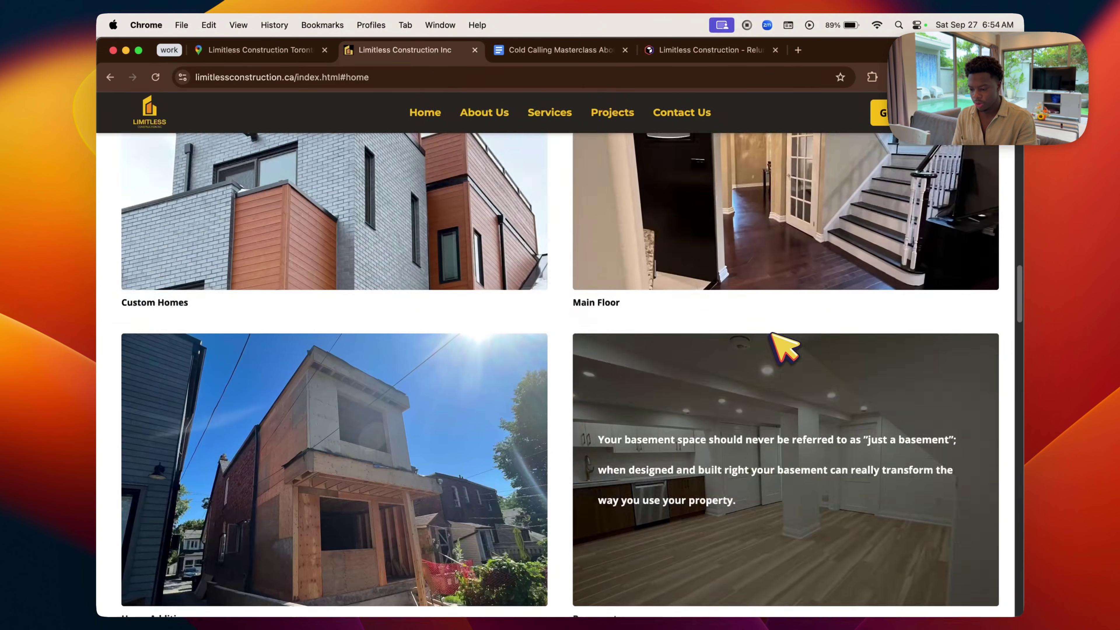
scroll(772, 337, up, 5)
right_click(748, 314)
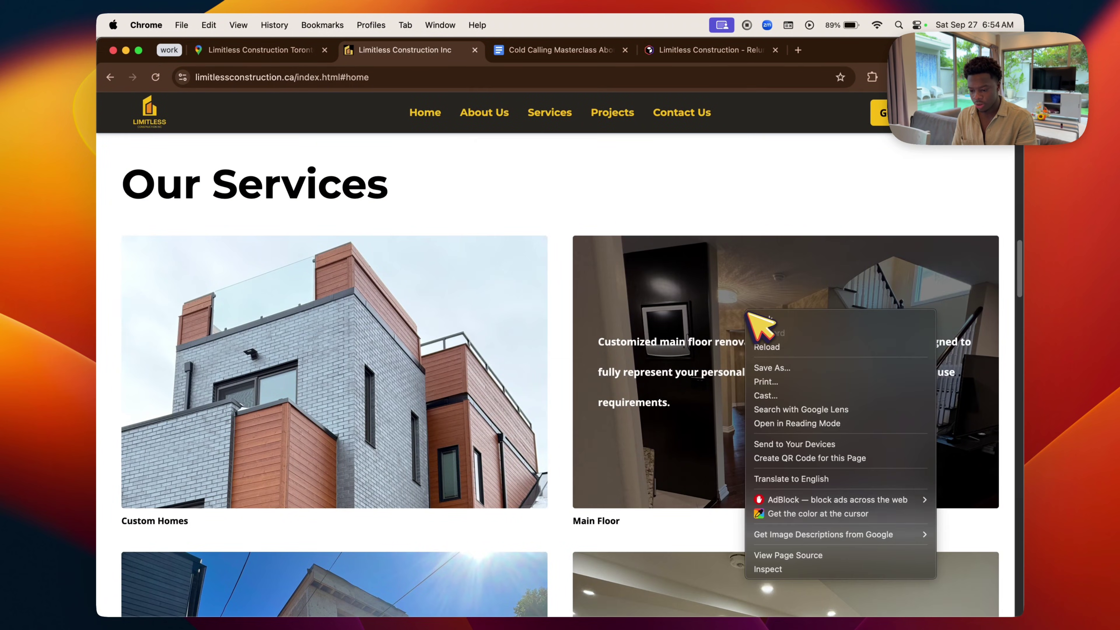
click(547, 192)
scroll(558, 198, down, 20)
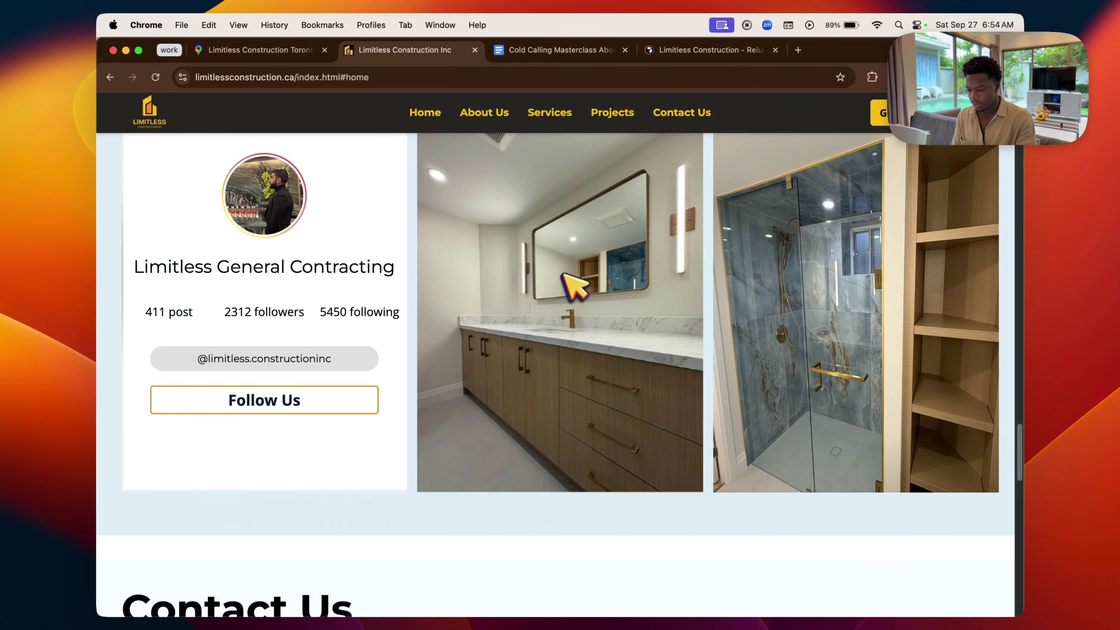
right_click(564, 271)
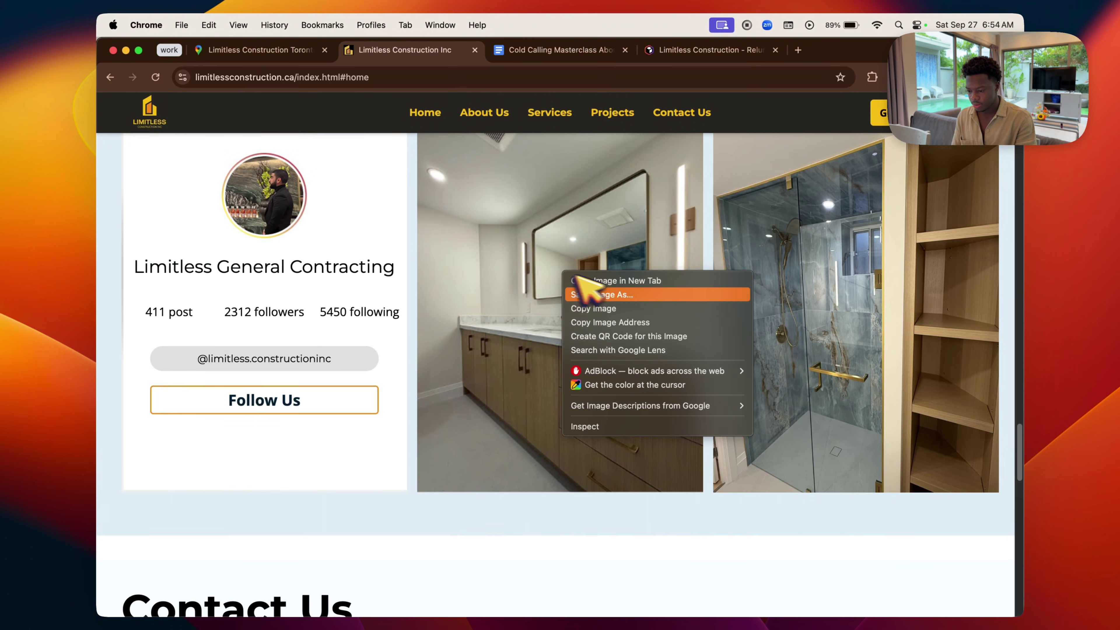
click(640, 296)
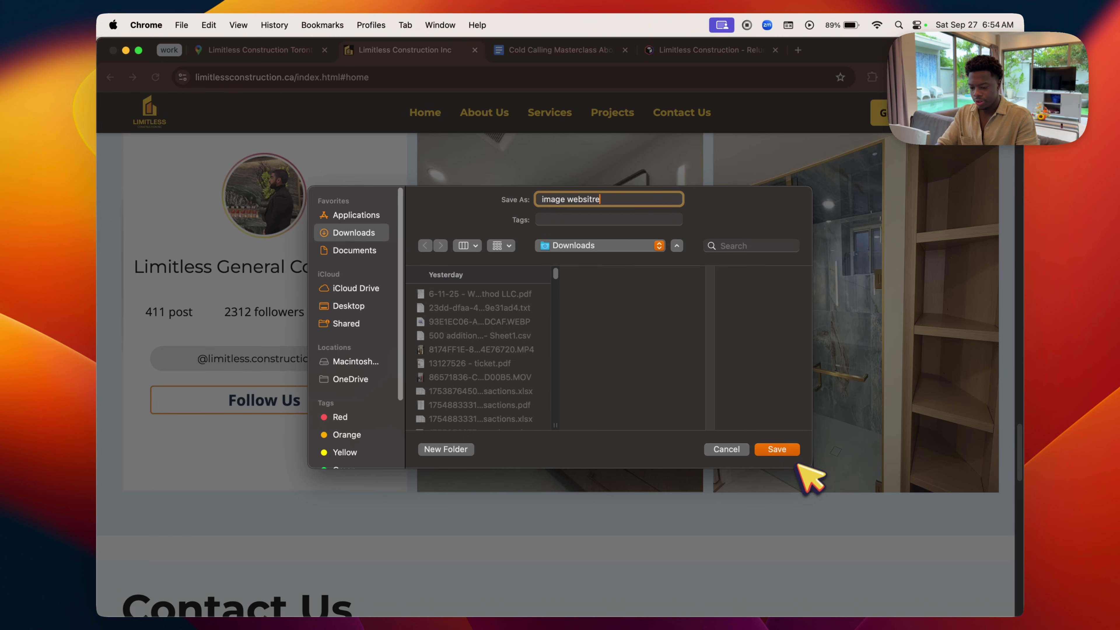
click(777, 449)
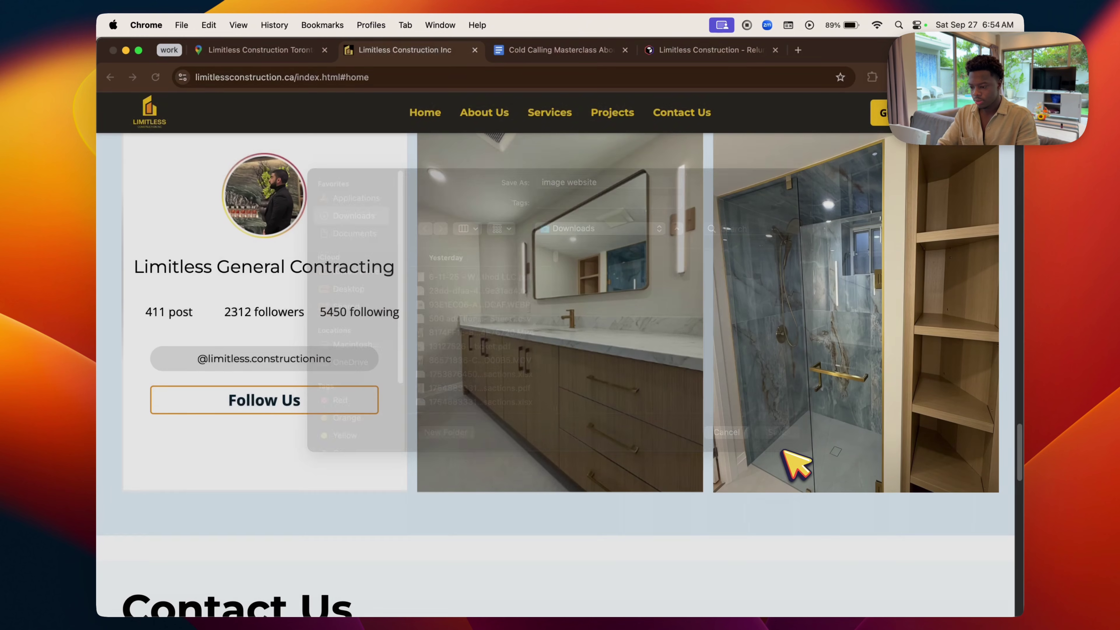
Back in Relume, replace Image 1 of the construction services section with the downloaded bathroom vanity photo.
click(695, 50)
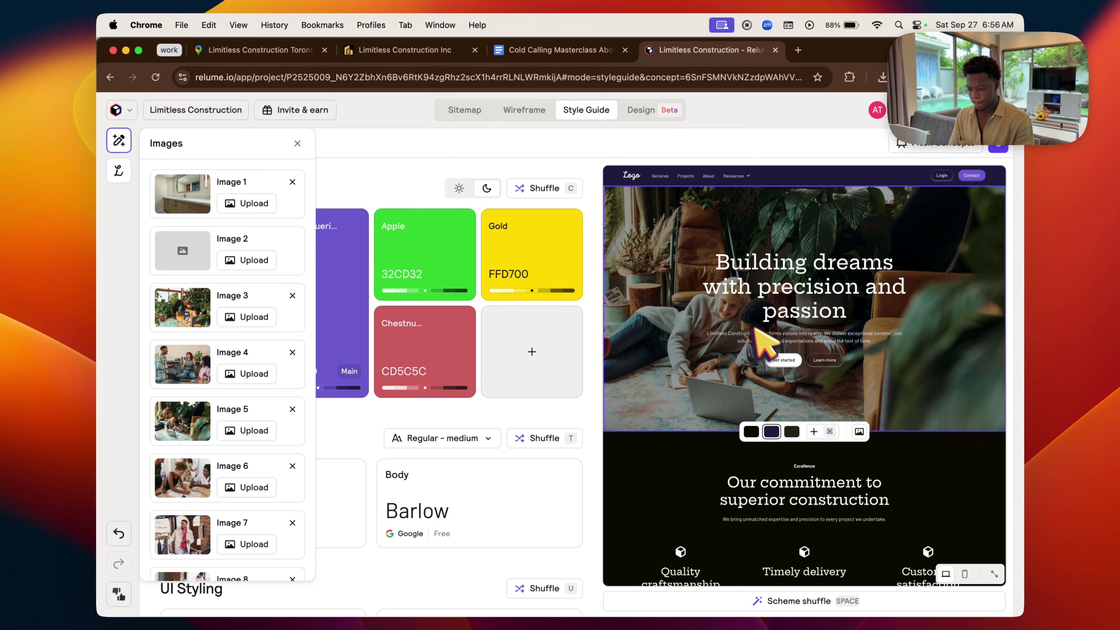
scroll(754, 328, down, 10)
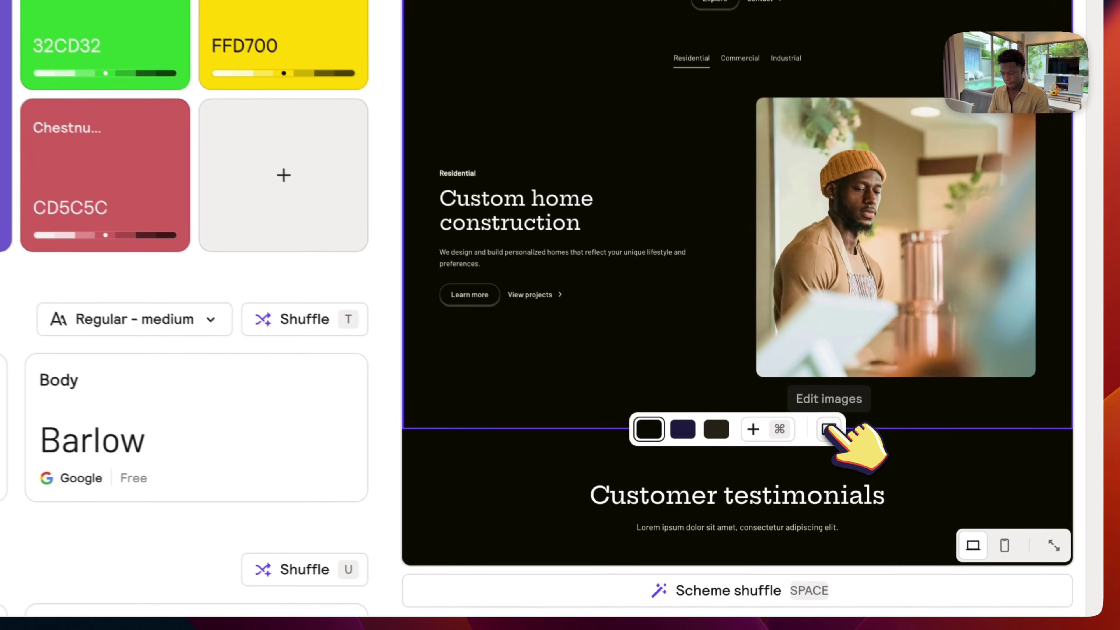
click(859, 503)
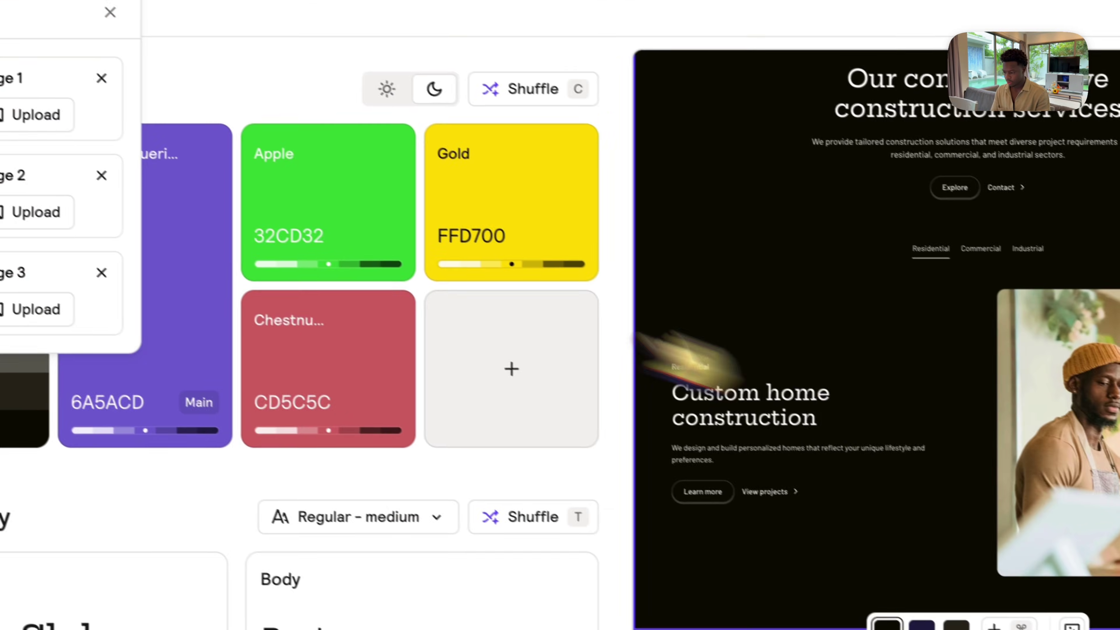
click(177, 139)
click(560, 316)
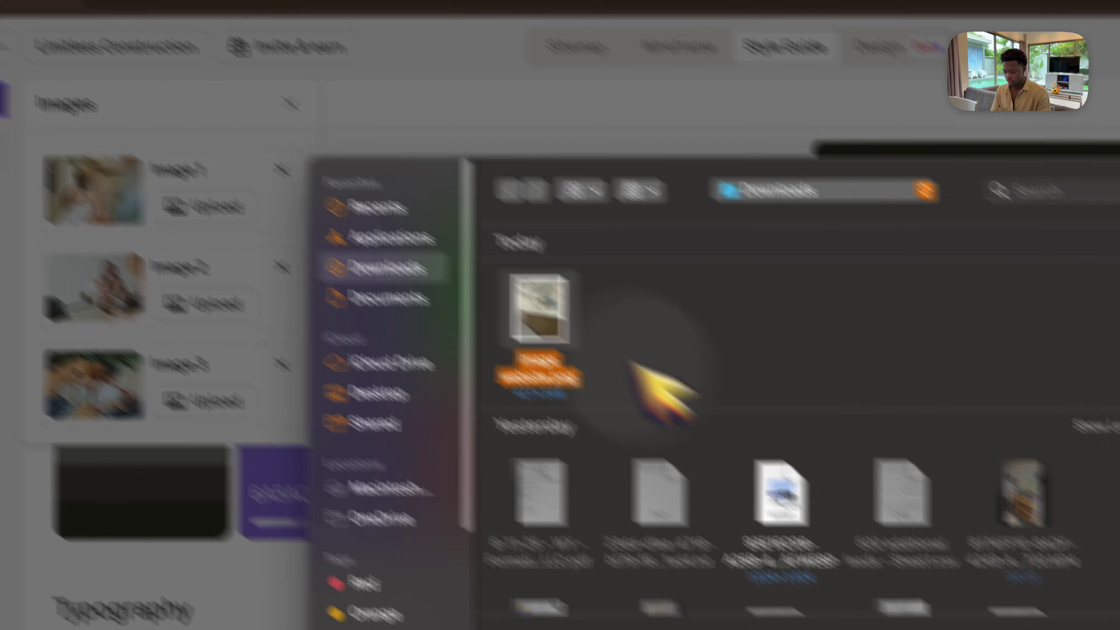
click(806, 451)
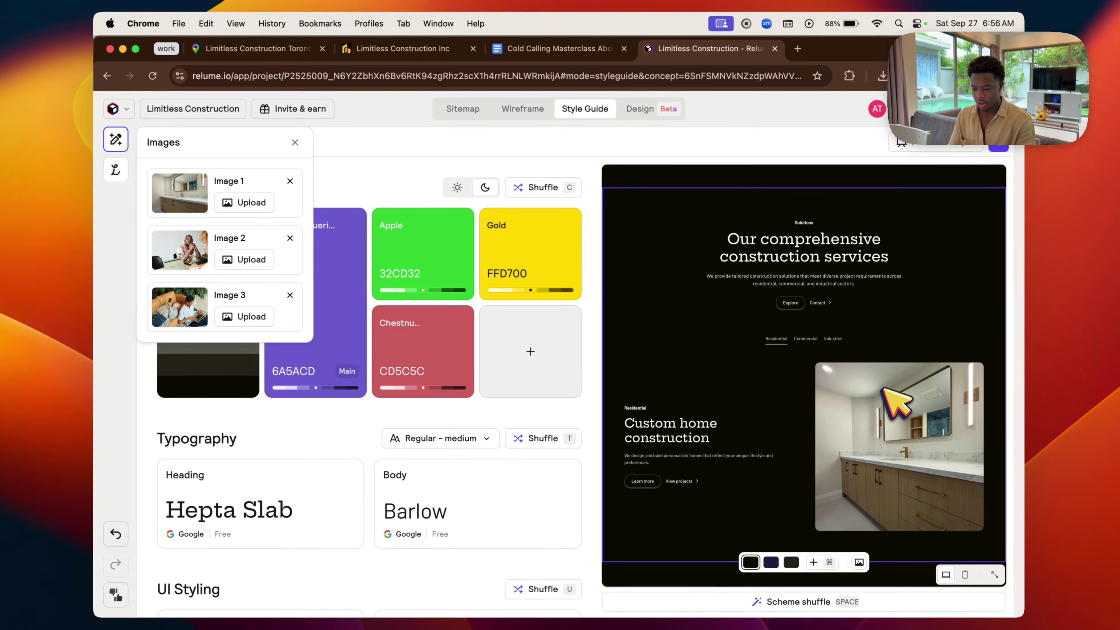
Generate a new style concept and check how the services and testimonials sections look in the preview.
scroll(769, 408, down, 3)
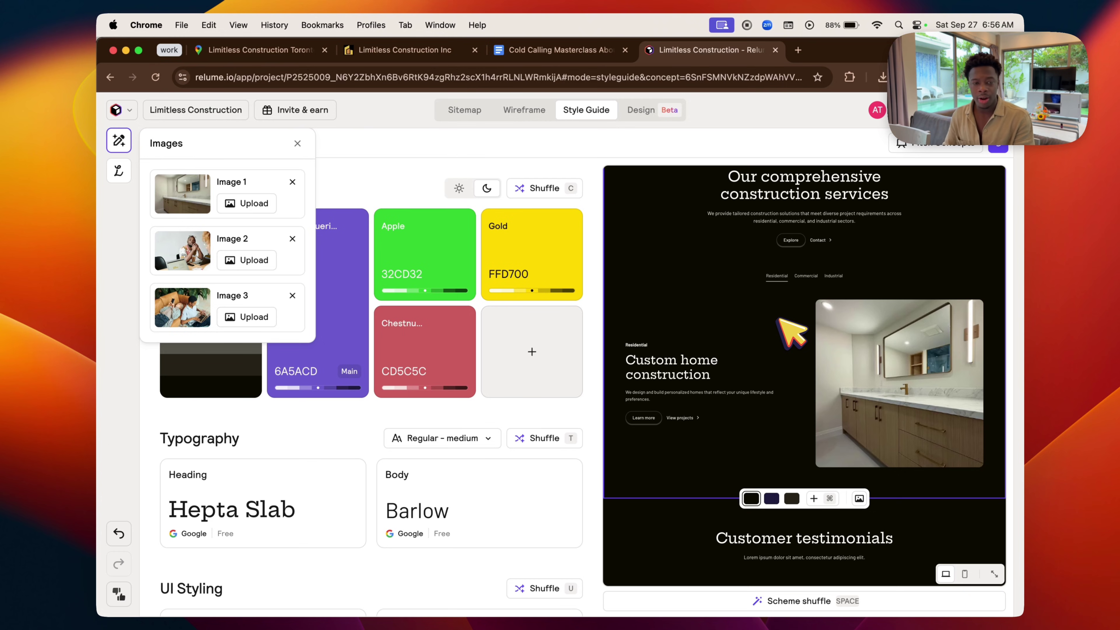
click(1003, 148)
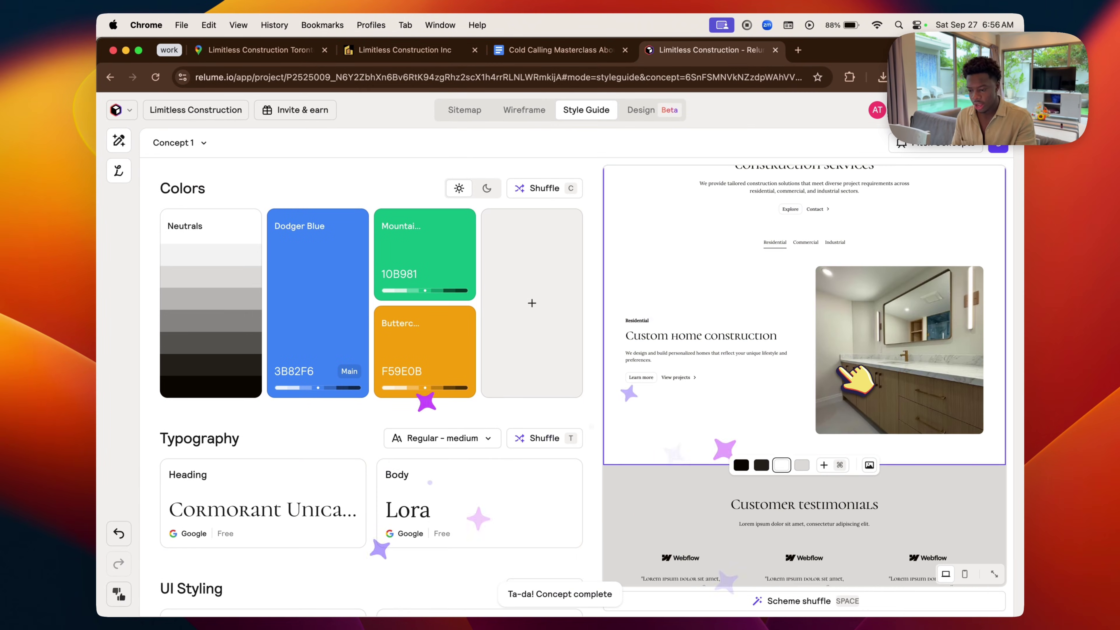
scroll(840, 368, up, 4)
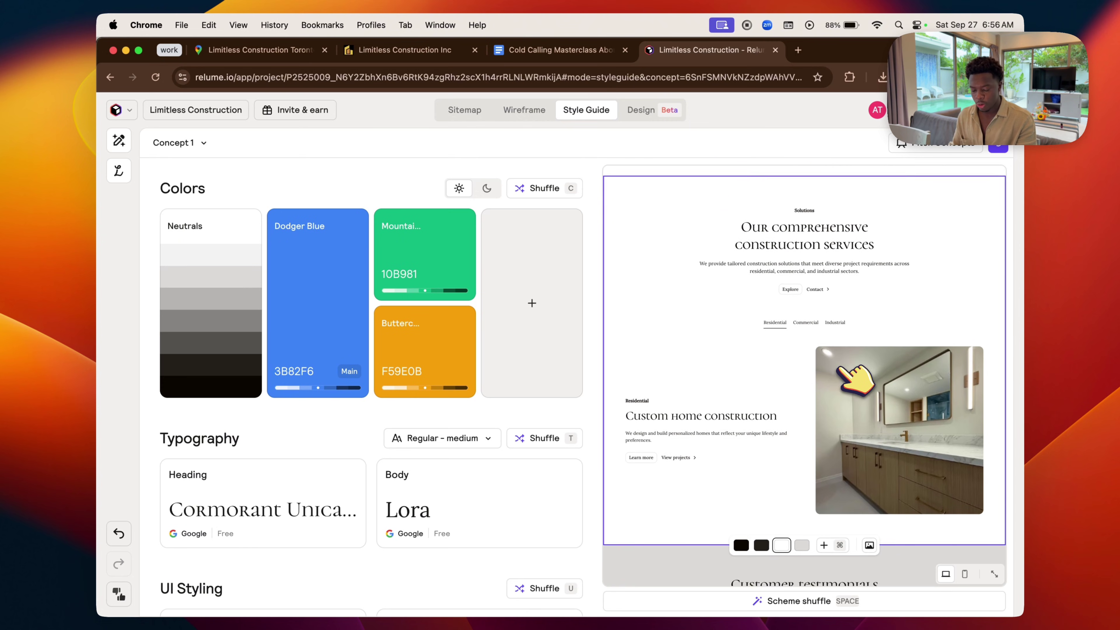
scroll(838, 371, down, 5)
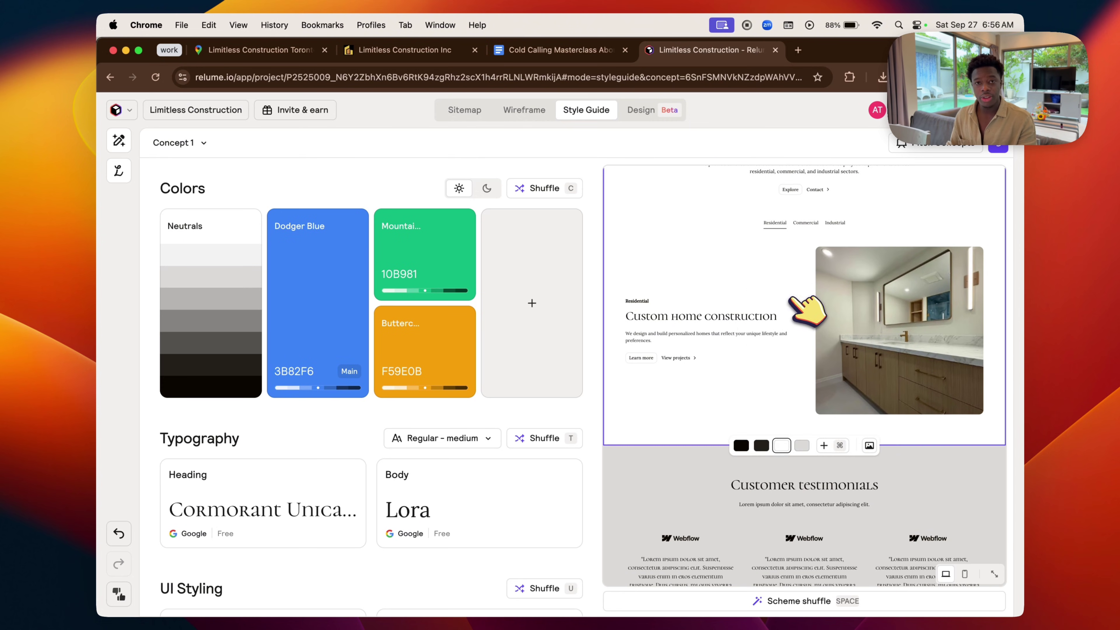
scroll(801, 318, up, 2)
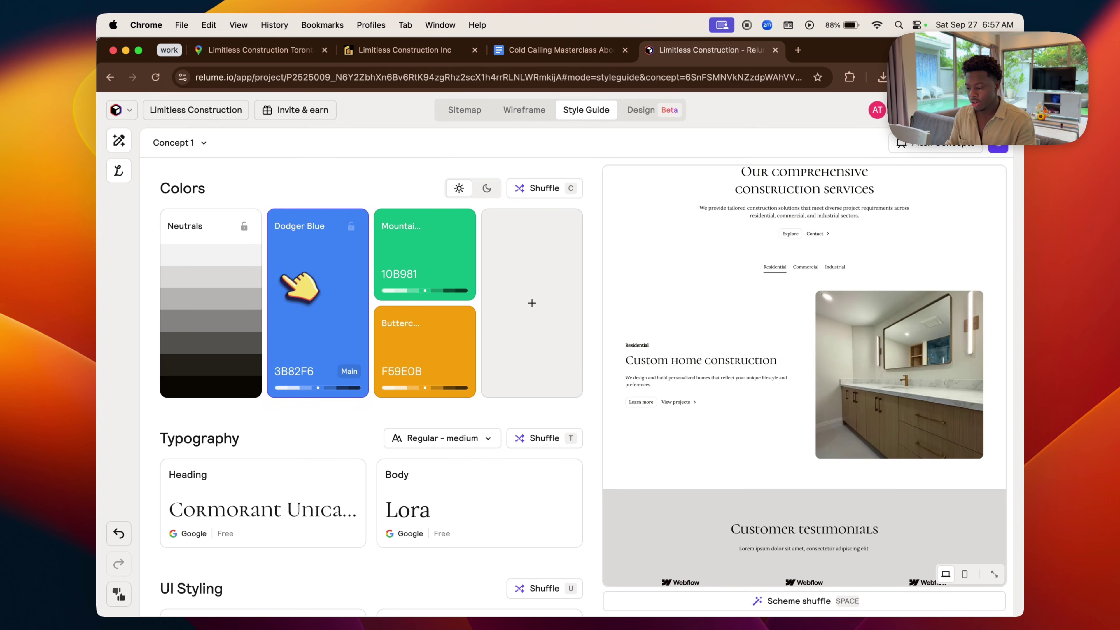
Sample the brand yellow #f7be14 from the existing Limitless Construction website with the Color Picker extension and copy its hex code.
click(405, 50)
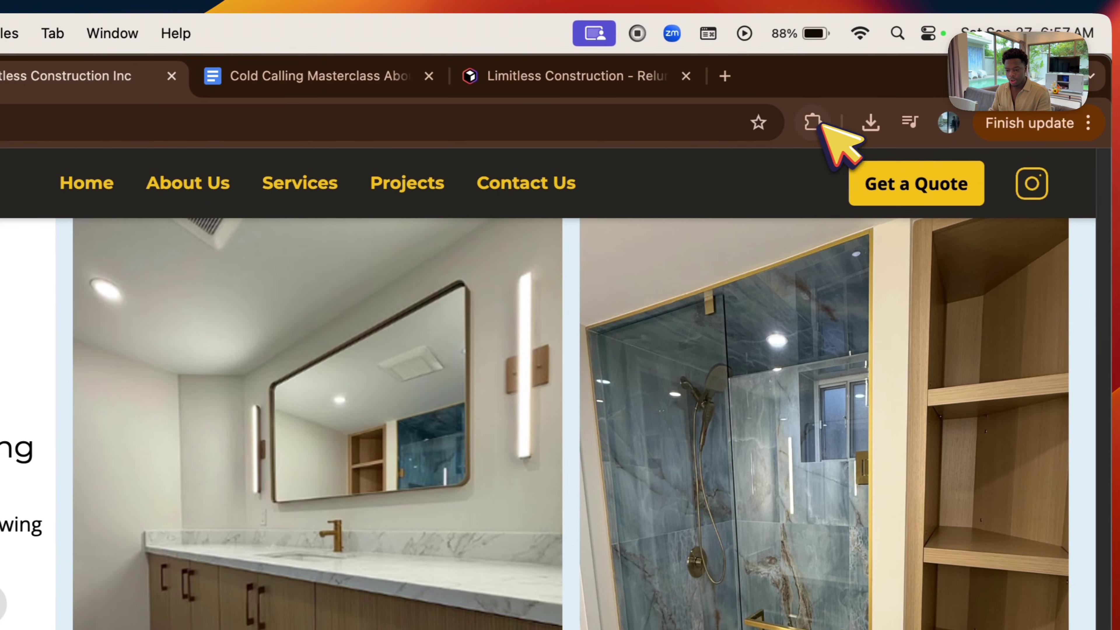
click(808, 122)
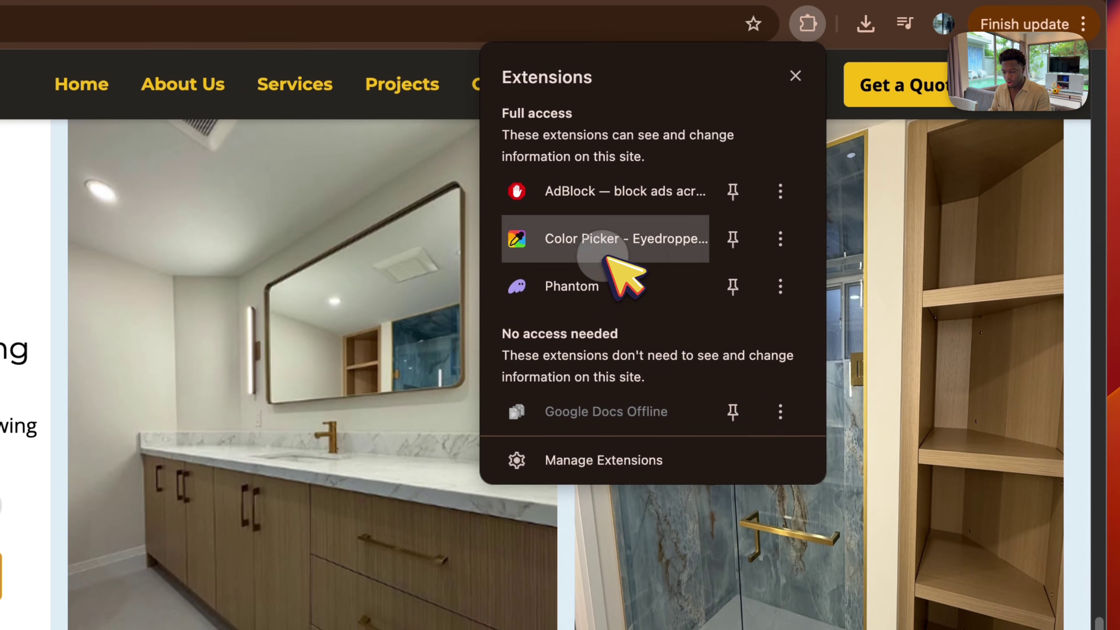
click(595, 337)
click(663, 326)
click(657, 287)
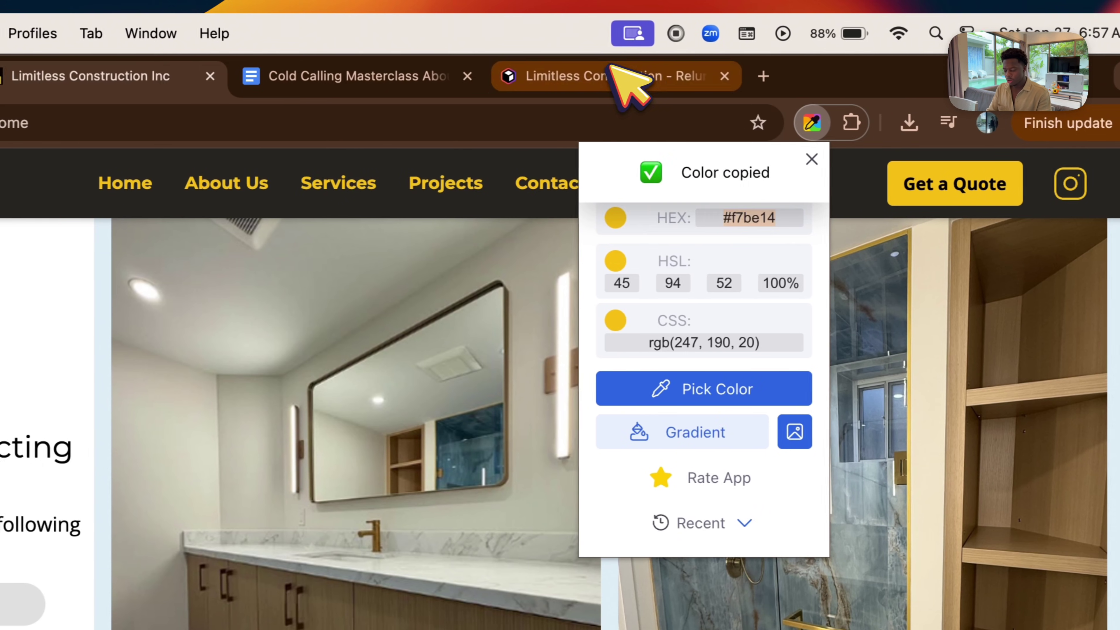
Back in Relume's style guide, replace the main Dodger Blue colour with hex #f7be14.
click(574, 76)
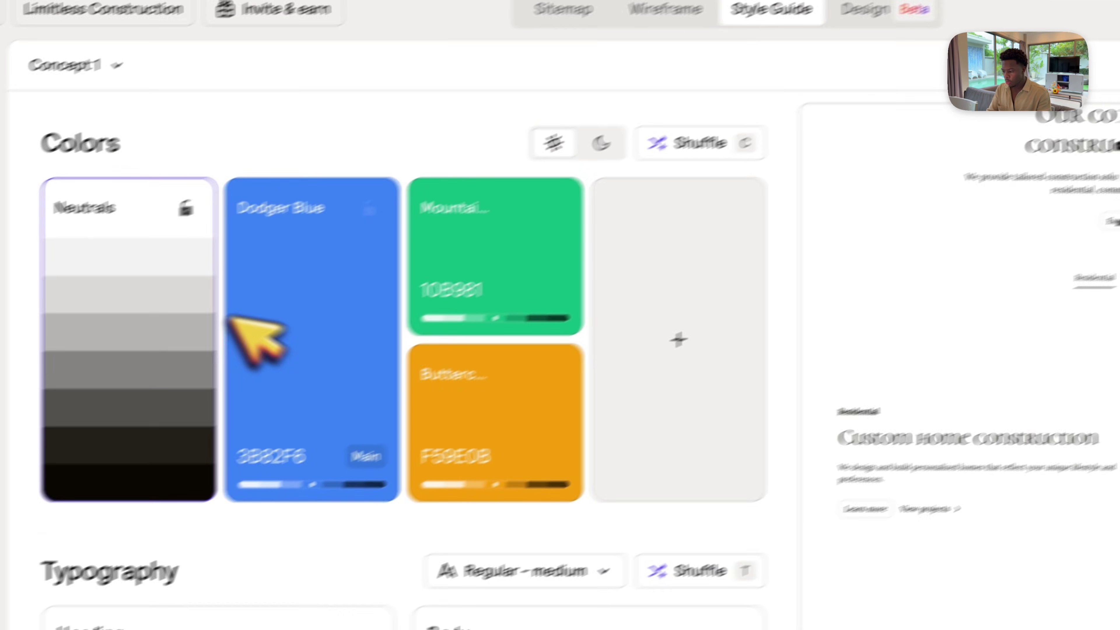
click(234, 325)
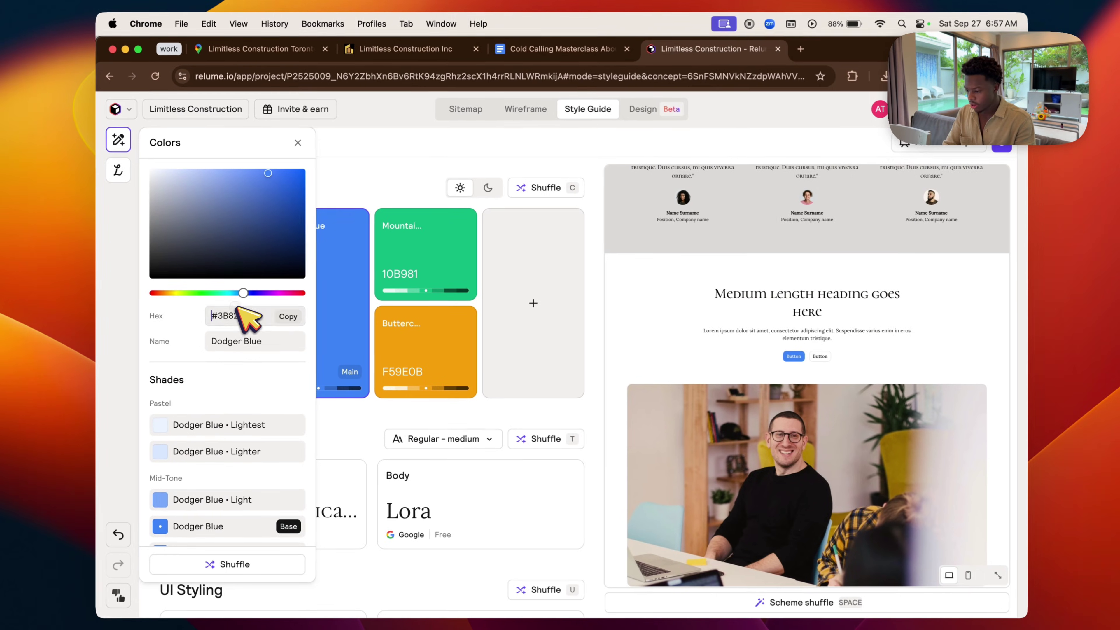
double_click(173, 359)
key(super+v)
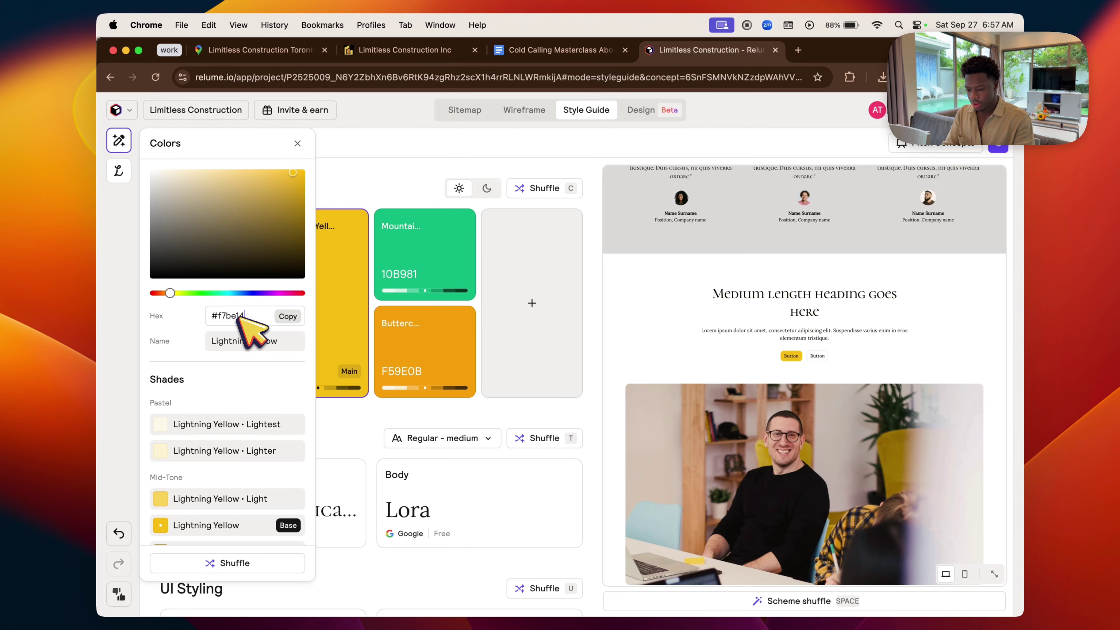
click(640, 399)
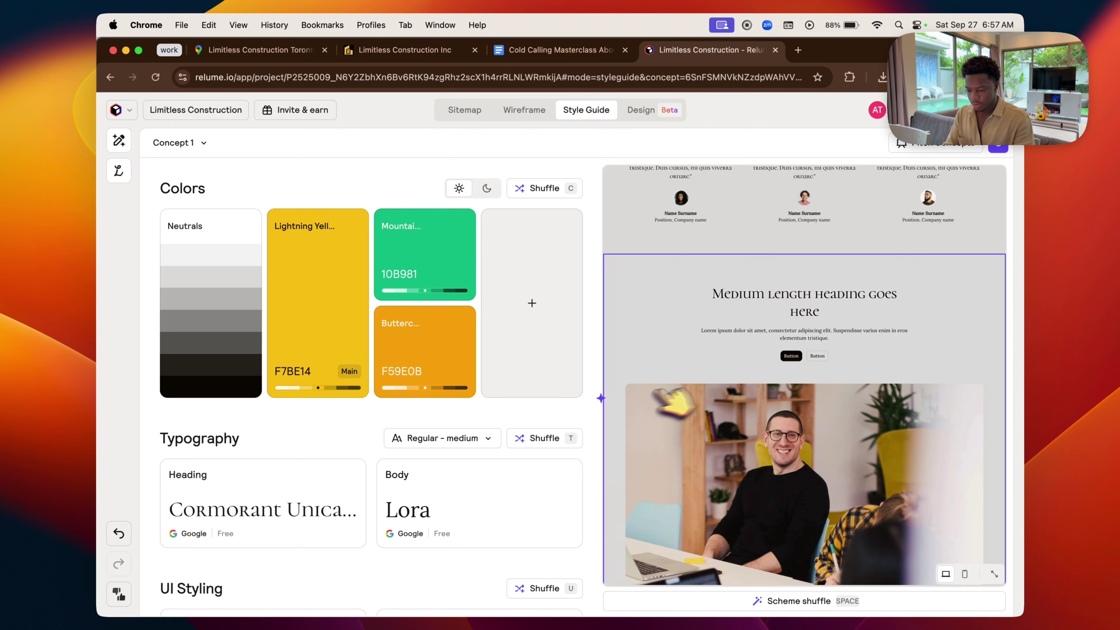
Check the yellow accents in the style guide preview and compare them with the existing website's Instagram and contact sections.
scroll(617, 485, down, 3)
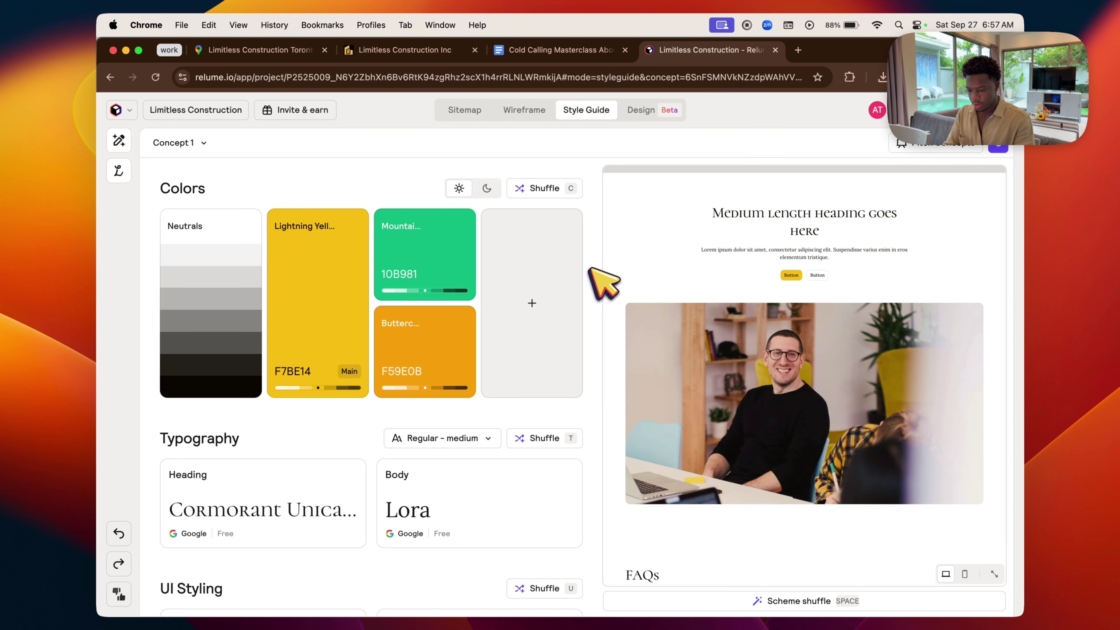
scroll(816, 335, up, 2)
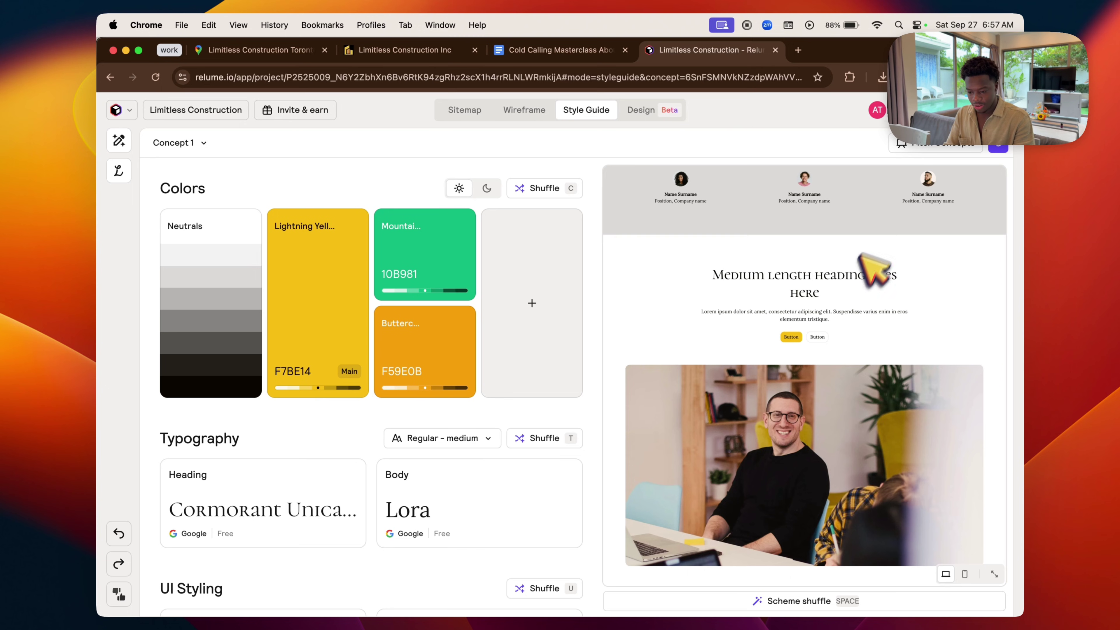
scroll(805, 350, down, 10)
scroll(800, 370, up, 10)
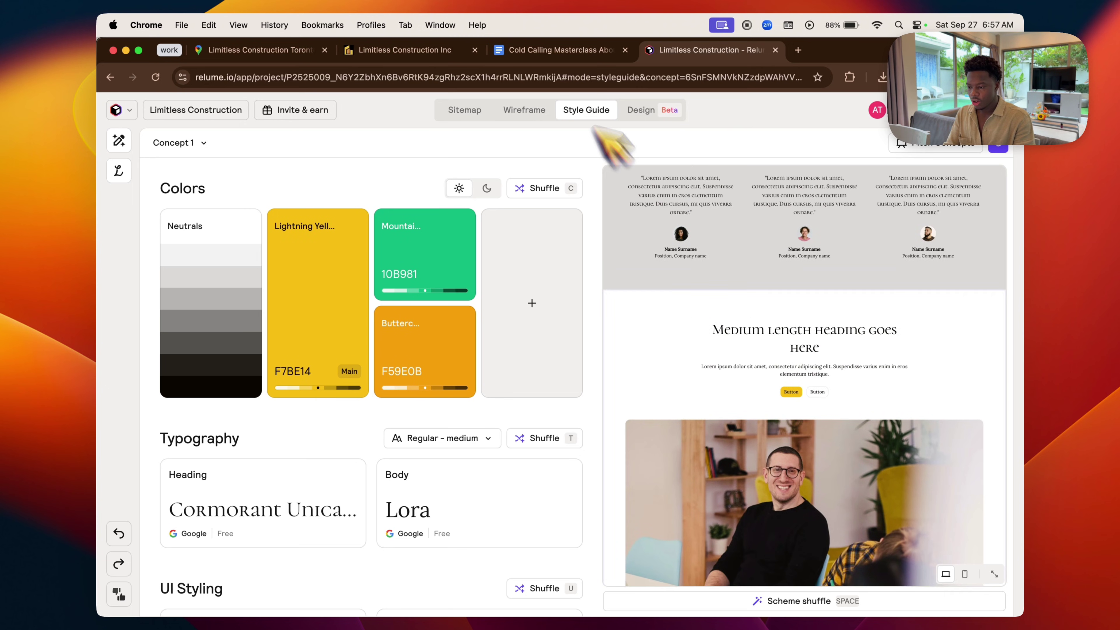
click(535, 50)
click(399, 51)
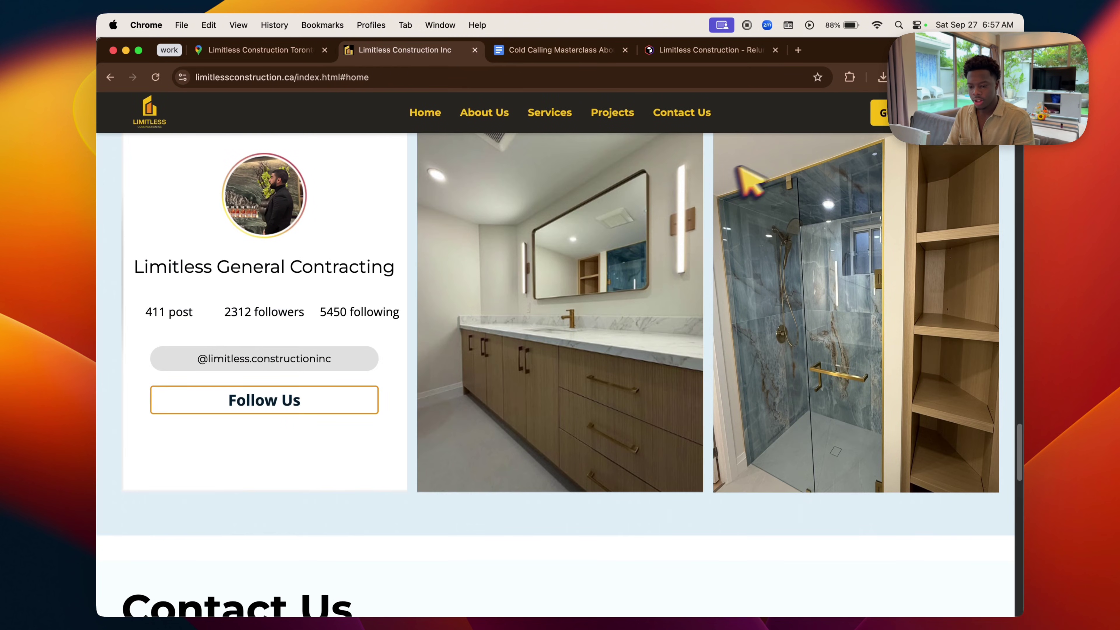
scroll(718, 395, down, 10)
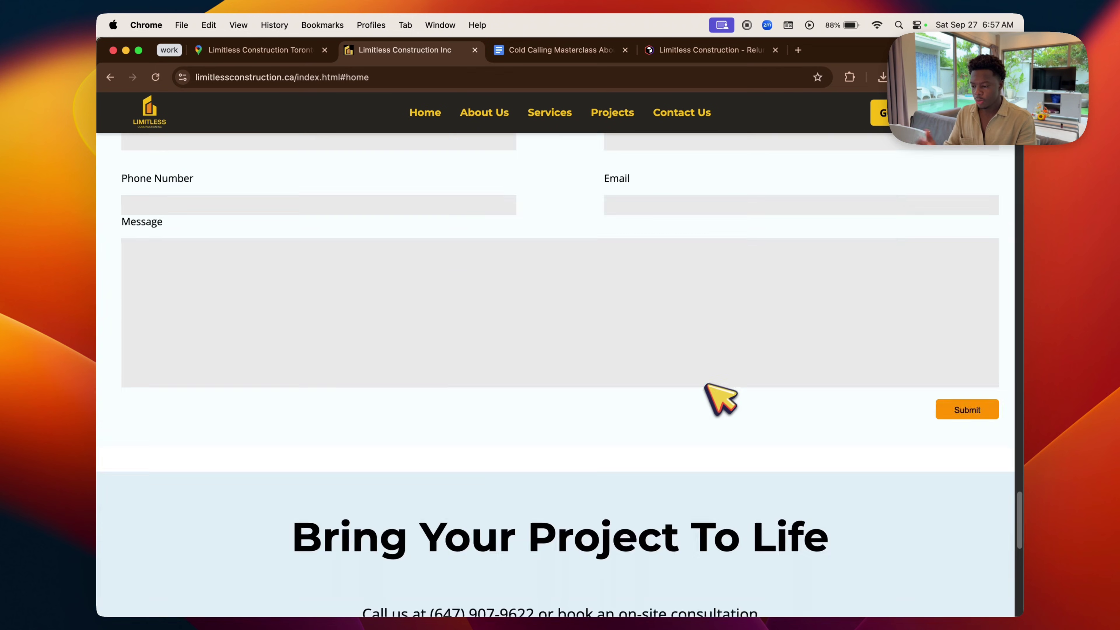
scroll(710, 379, up, 4)
click(692, 52)
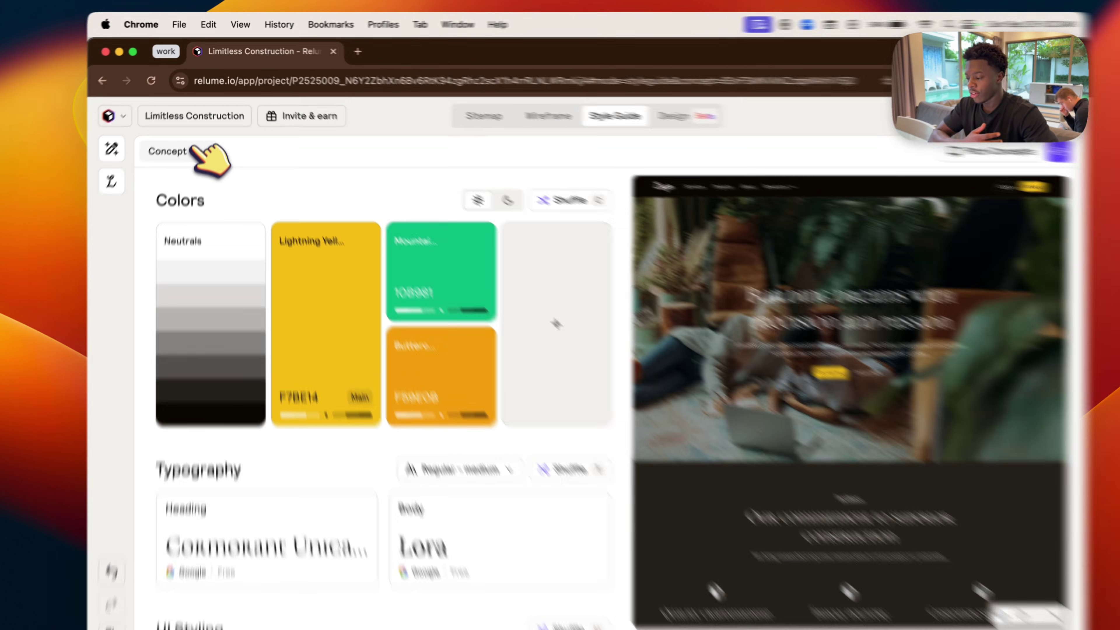
Create two additional style concepts and look through the newest one's Home page preview.
click(189, 142)
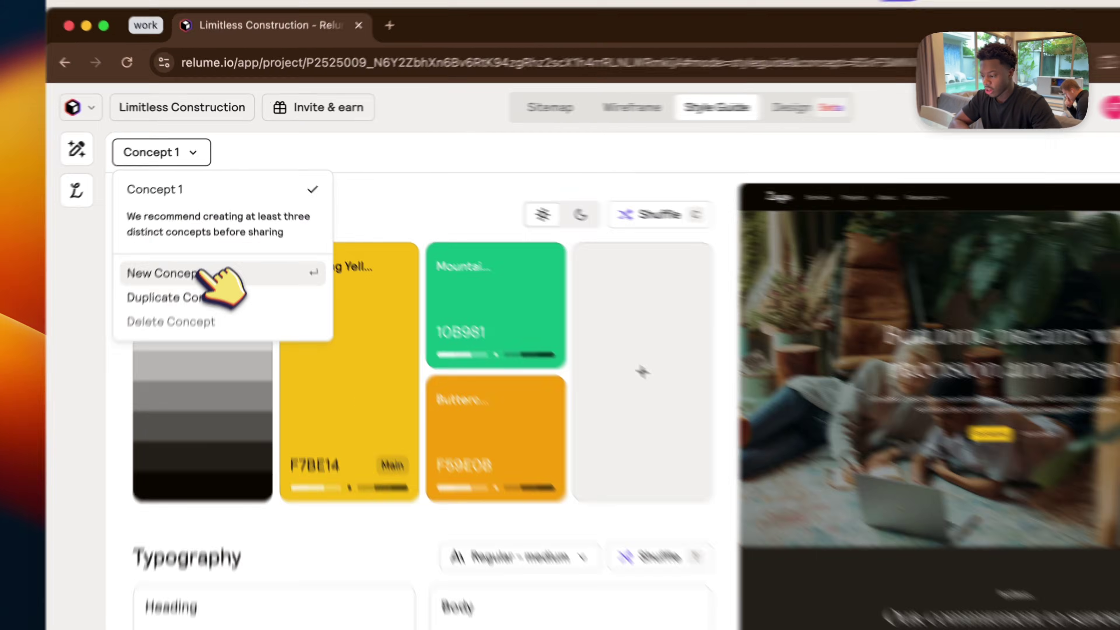
click(205, 227)
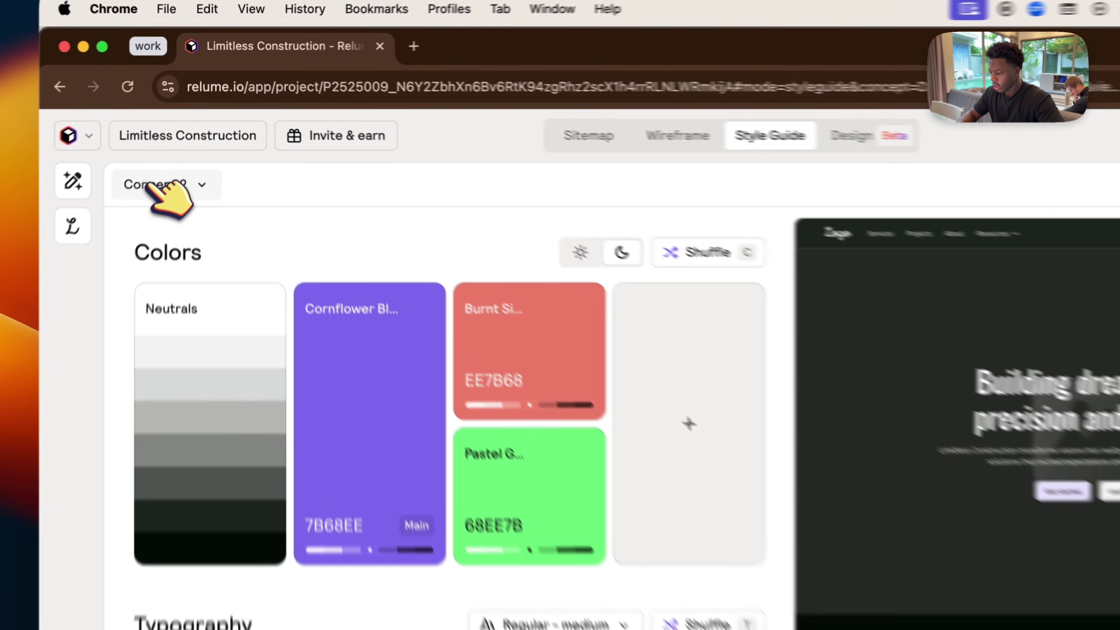
click(180, 143)
click(194, 380)
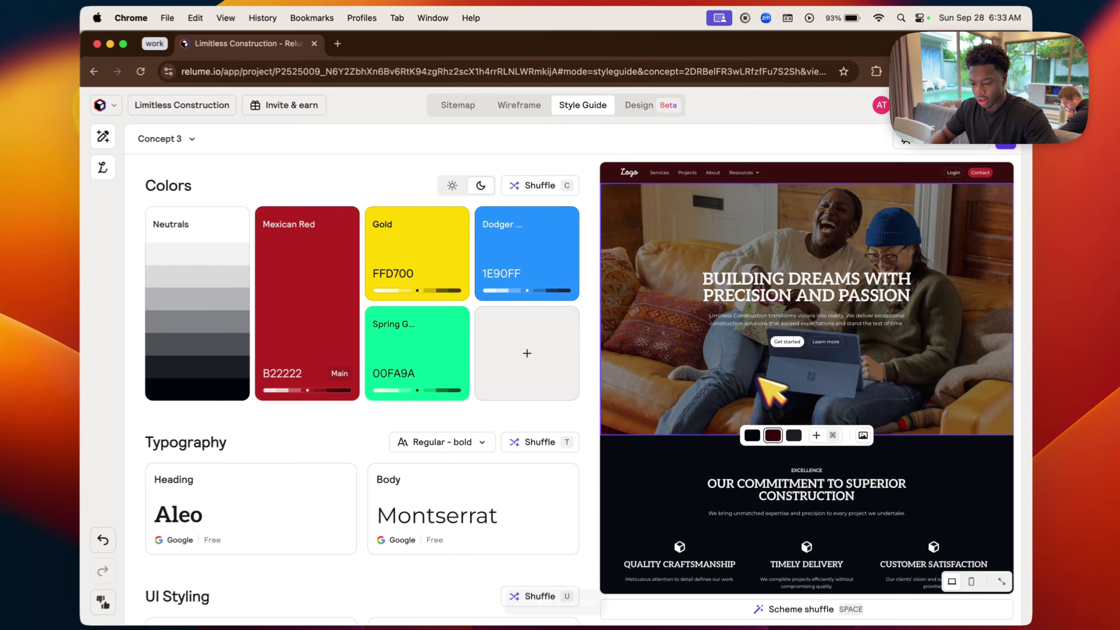
scroll(741, 353, down, 5)
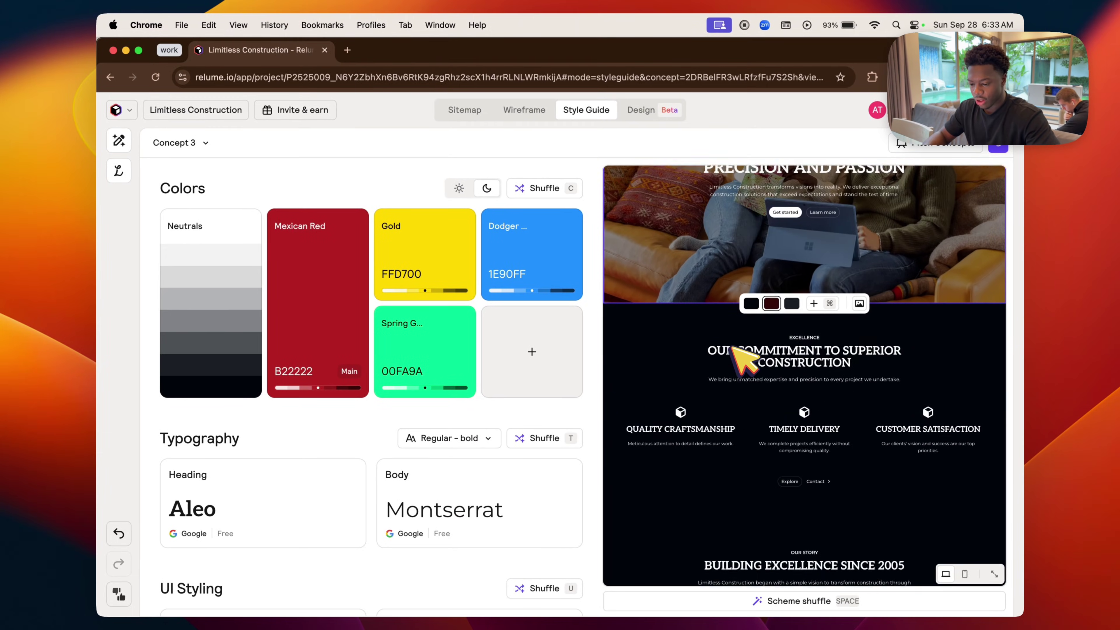
scroll(745, 357, up, 5)
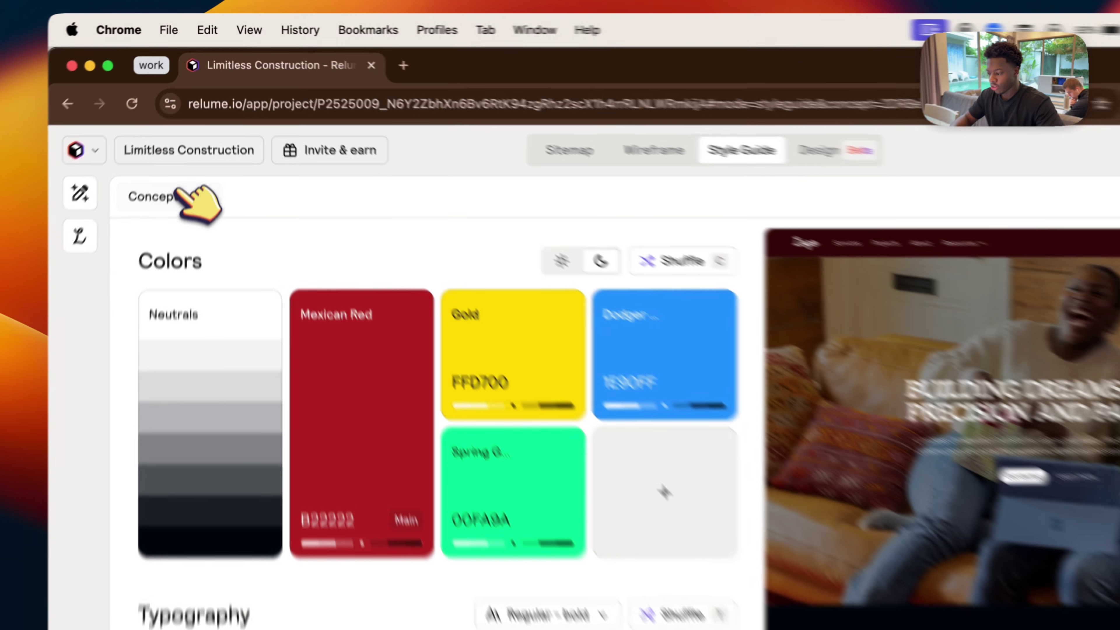
click(178, 142)
click(215, 277)
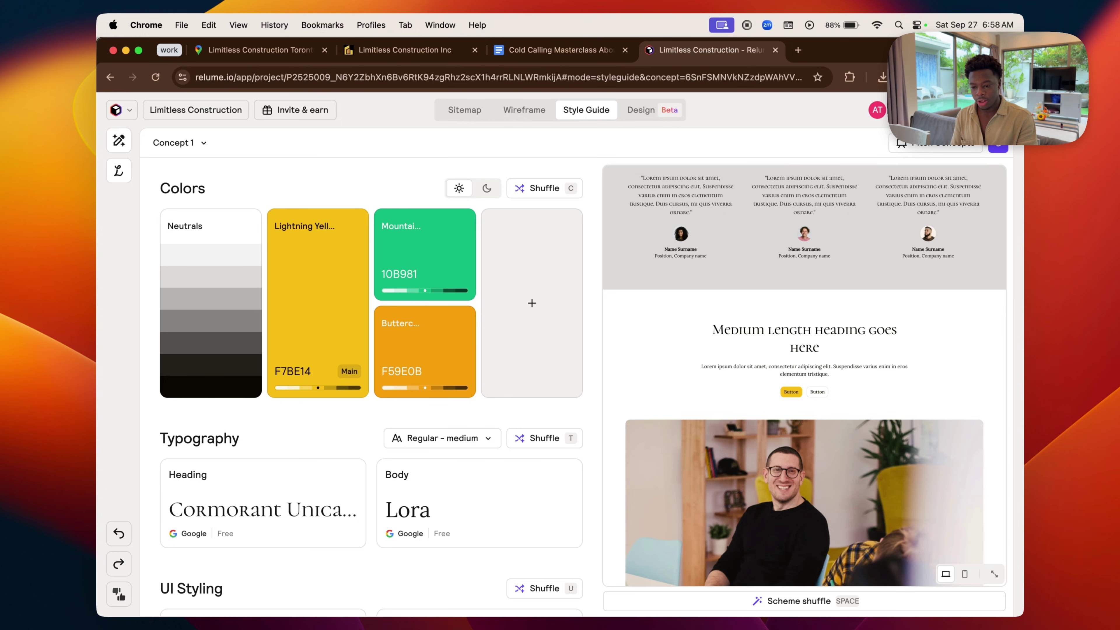
Choose Webflow as the export format for Concept 1 and open the Relume Style Guide starter project.
click(972, 143)
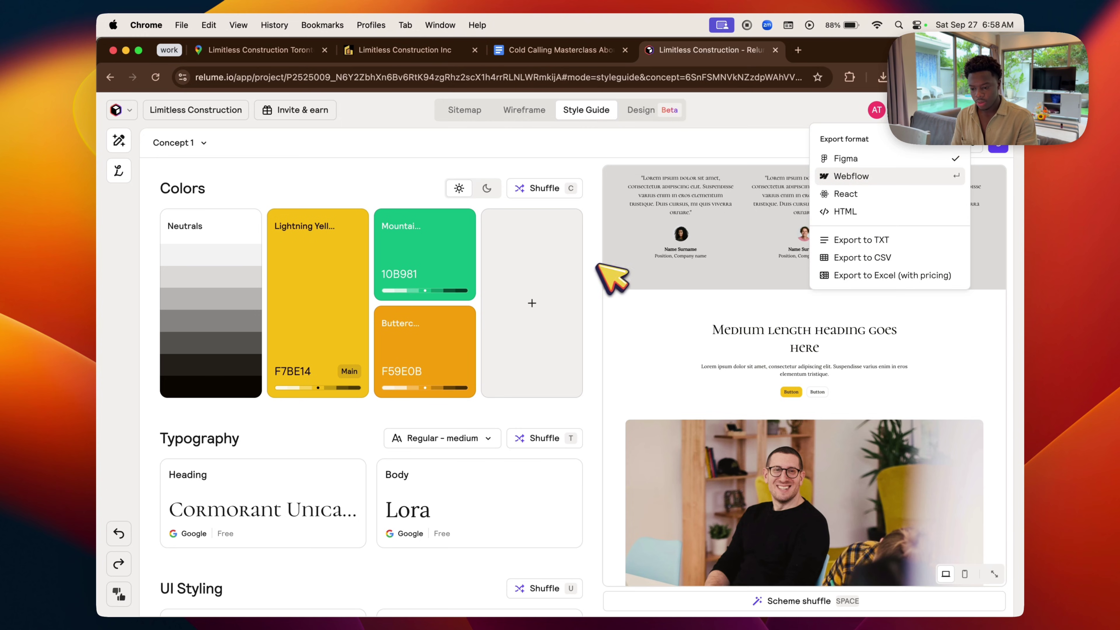
click(850, 178)
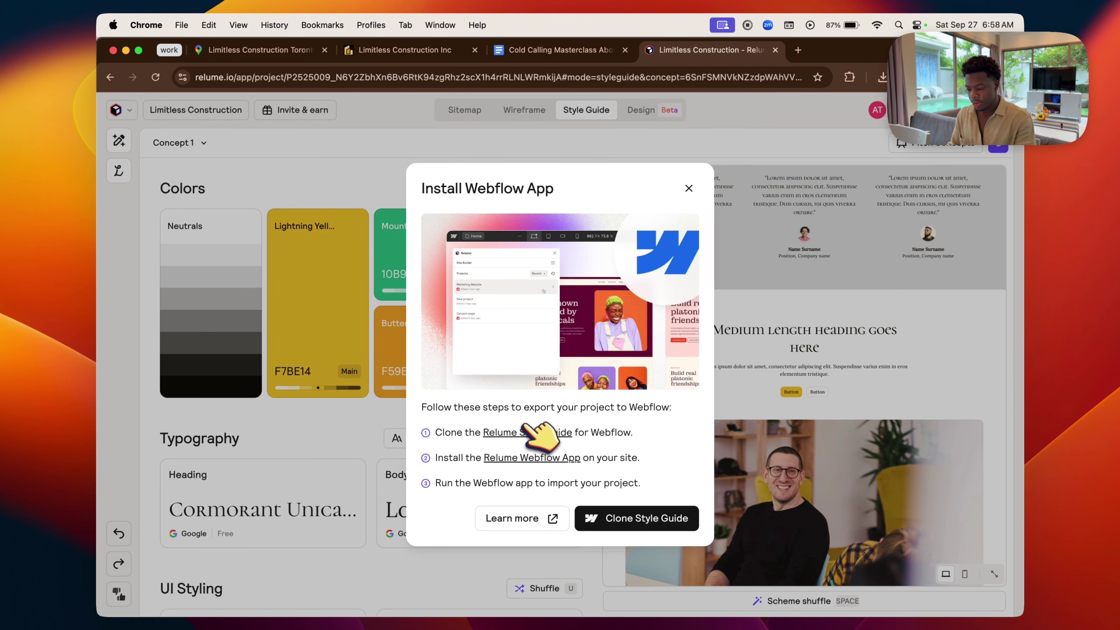
click(542, 432)
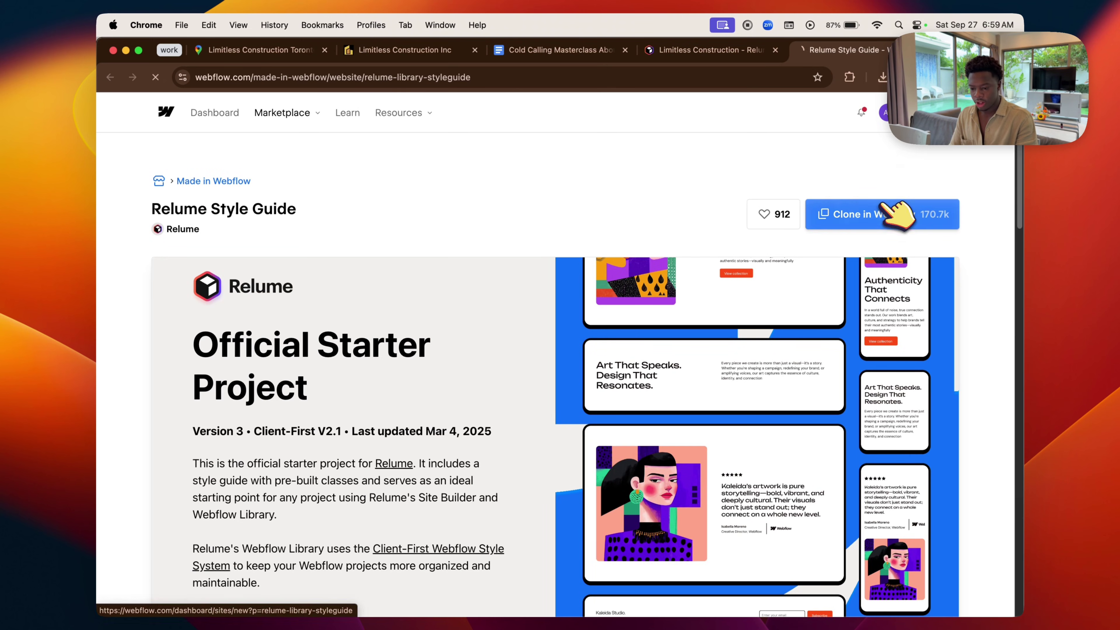
Clone the Relume Style Guide in Webflow as a new site named after Limitless Construction.
click(882, 214)
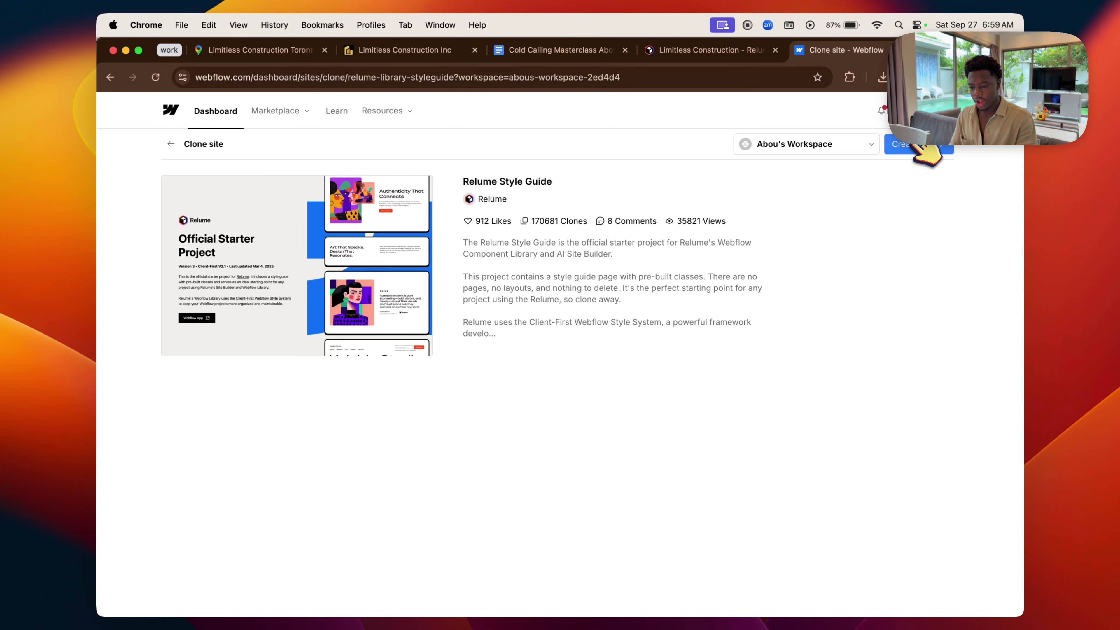
click(921, 144)
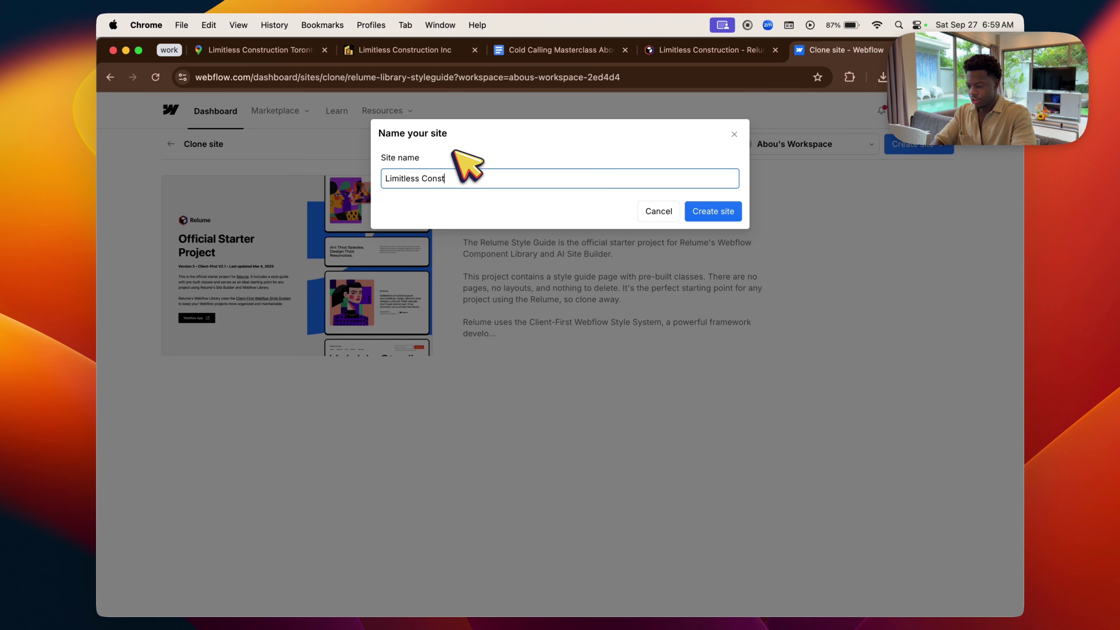
key(Return)
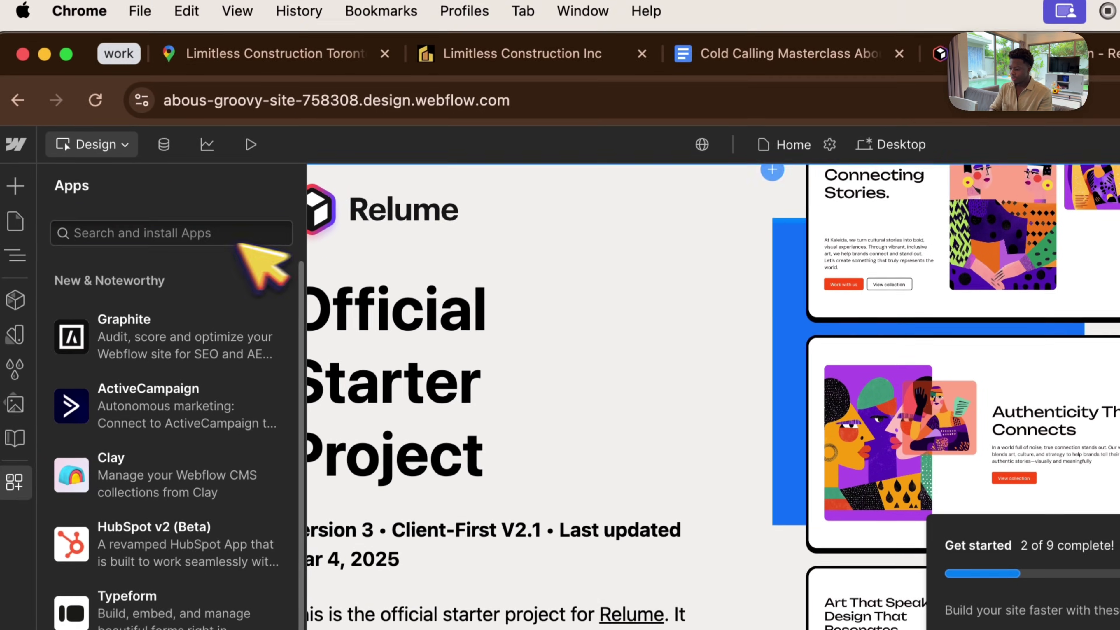
Search Webflow's apps for "relume" and install the Relume Site Builder Import app.
click(220, 238)
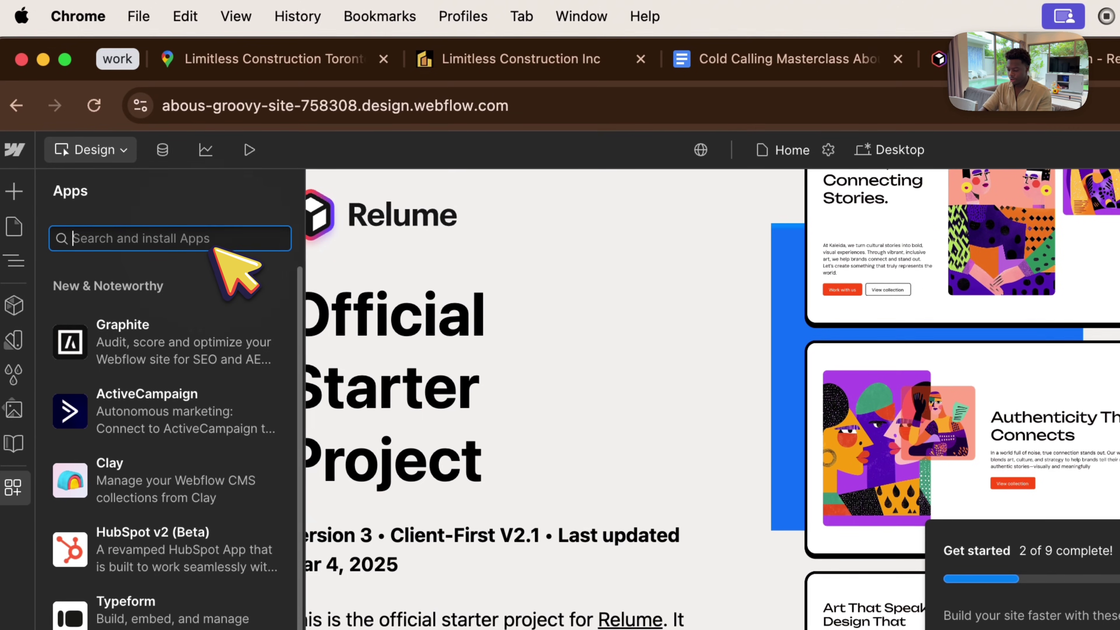
text(relume)
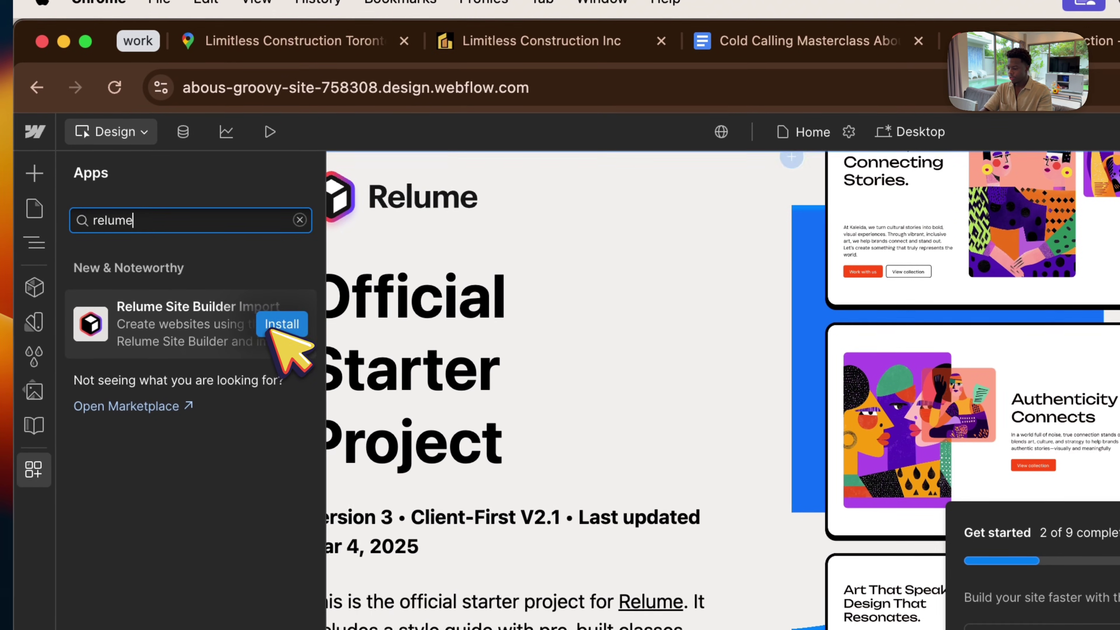
click(278, 322)
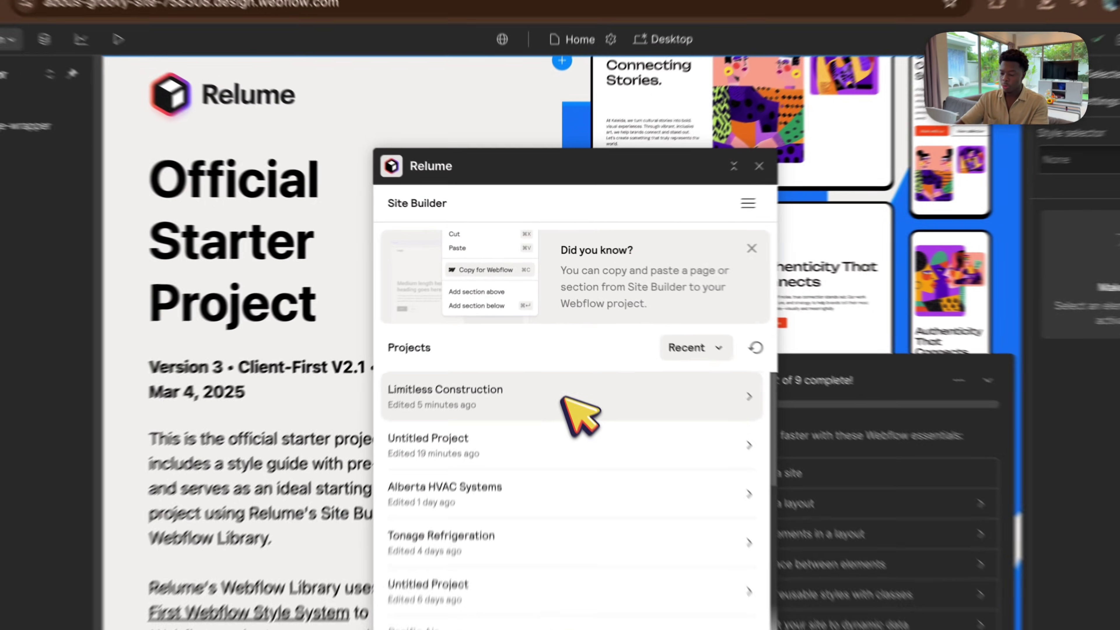
Set up a Design import of the Limitless Construction project with only the Home page selected.
click(552, 349)
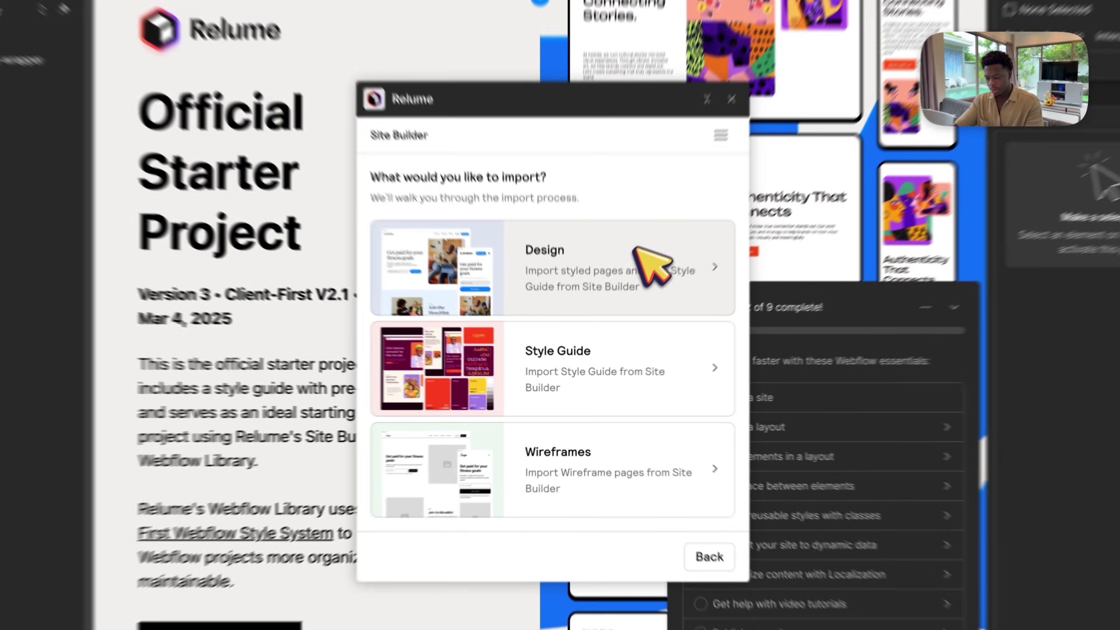
click(635, 308)
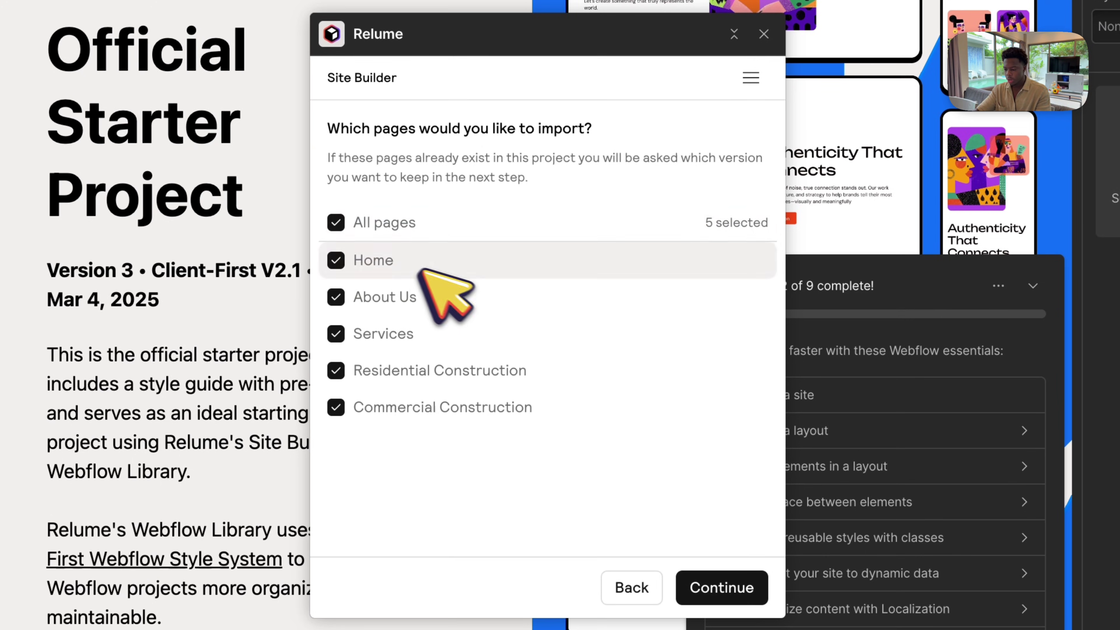
click(339, 225)
click(340, 254)
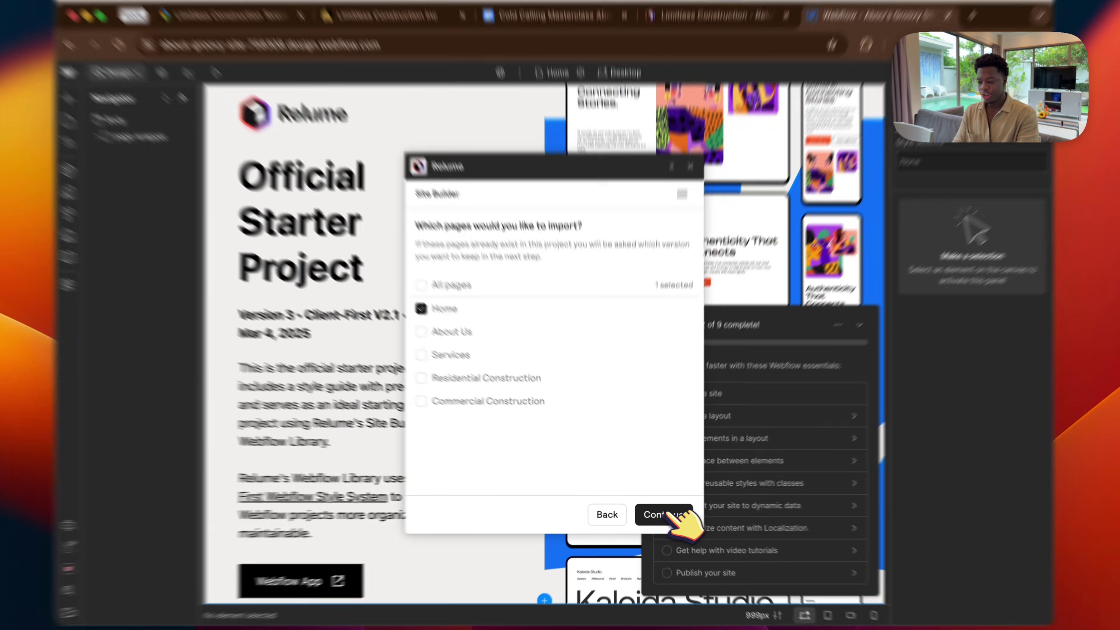
click(662, 513)
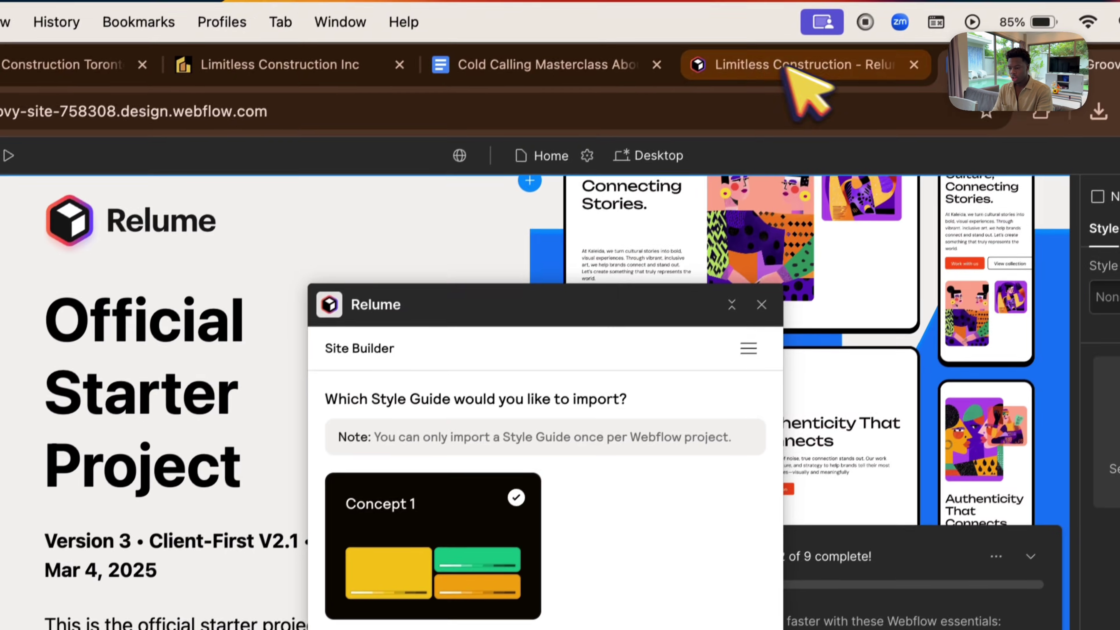
Import the Home page with the Concept 1 style guide into the Webflow site and finish the import.
click(799, 87)
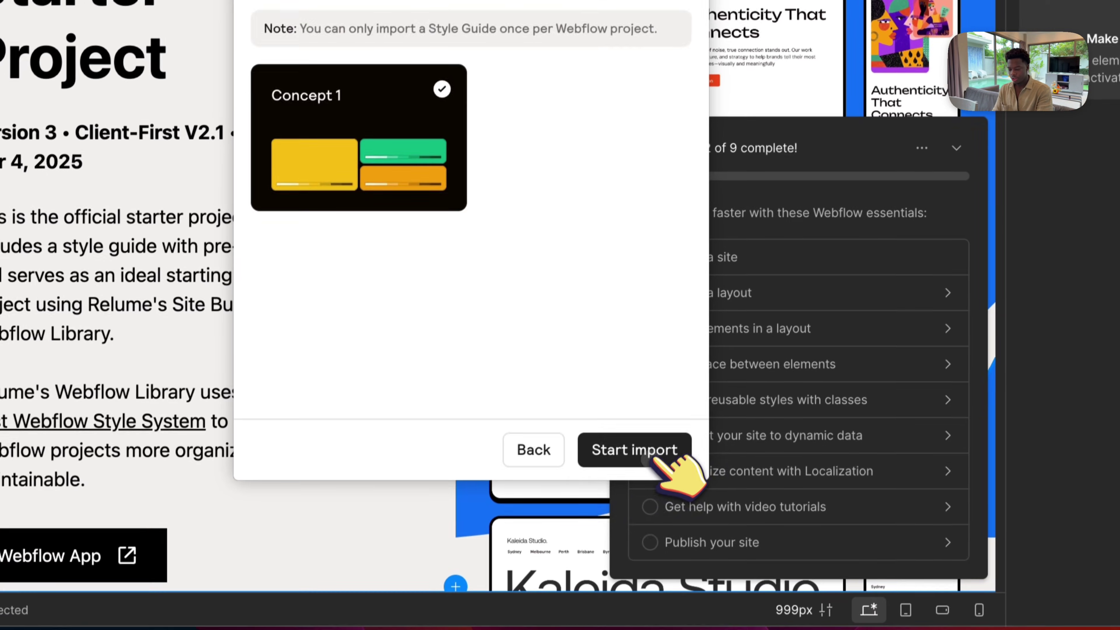
click(653, 459)
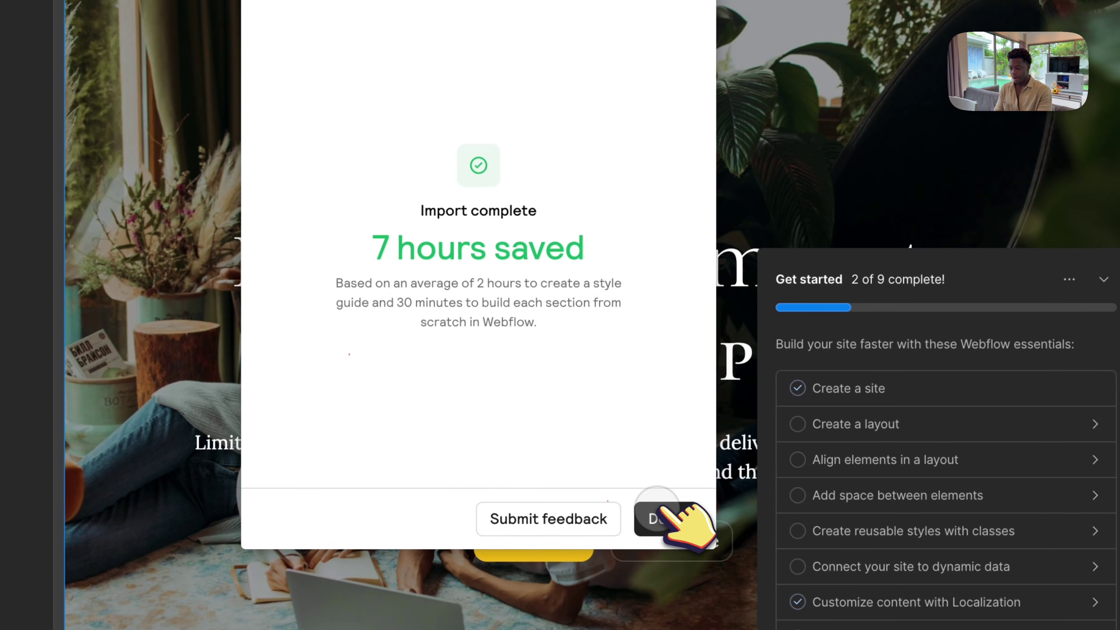
click(941, 470)
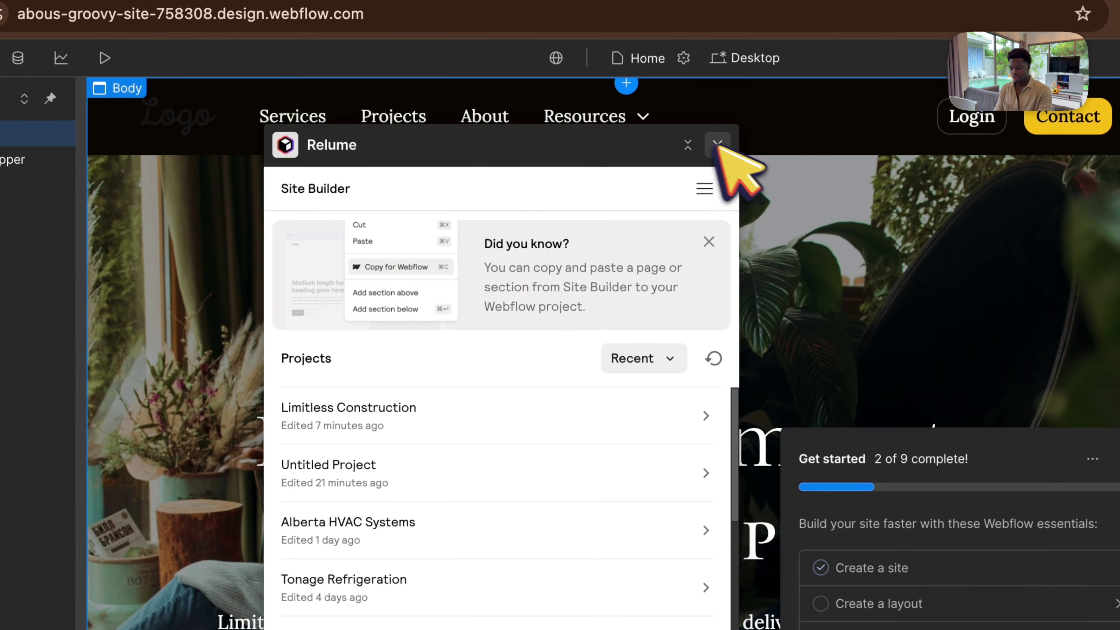
Close the Relume app and review the imported Home page's sections on the canvas, from the hero to the customer testimonials.
click(706, 0)
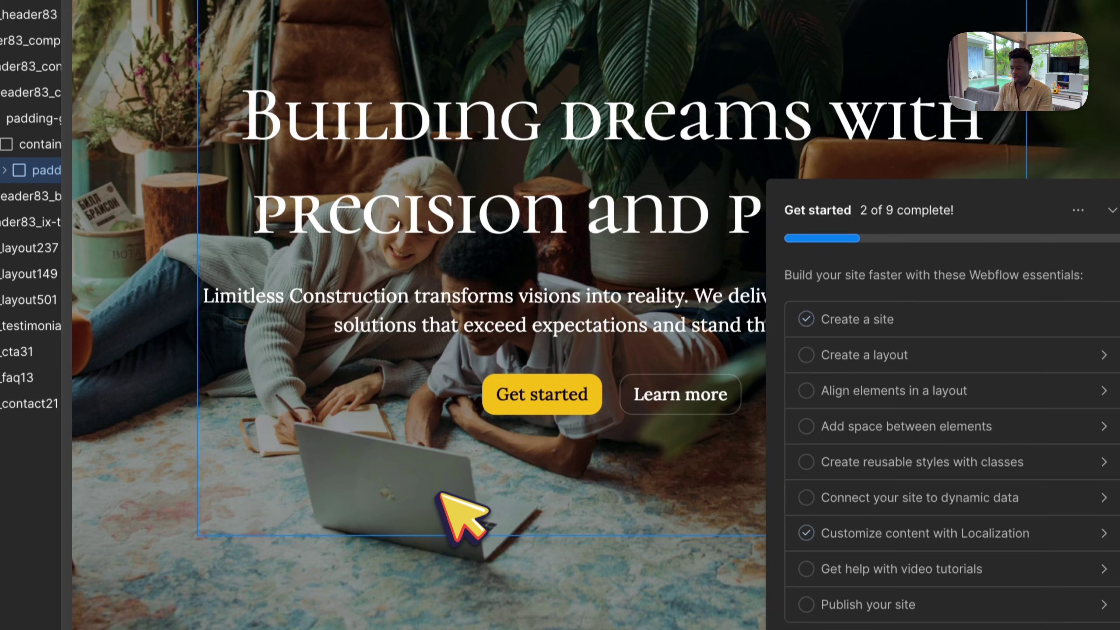
scroll(479, 629, down, 8)
scroll(441, 483, down, 15)
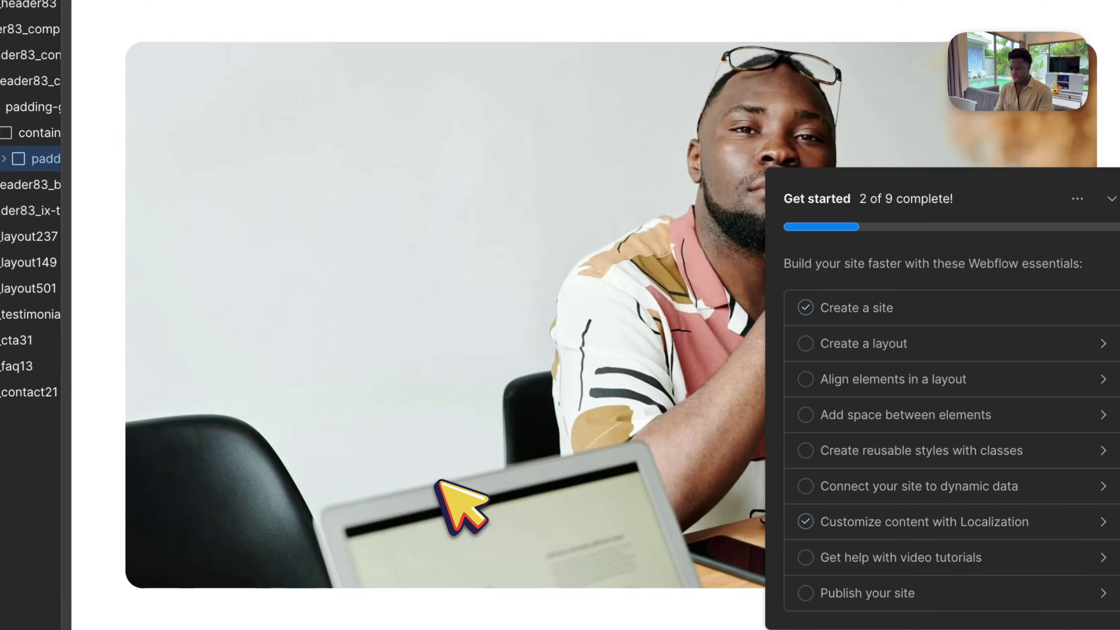
scroll(463, 514, down, 5)
scroll(463, 514, up, 2)
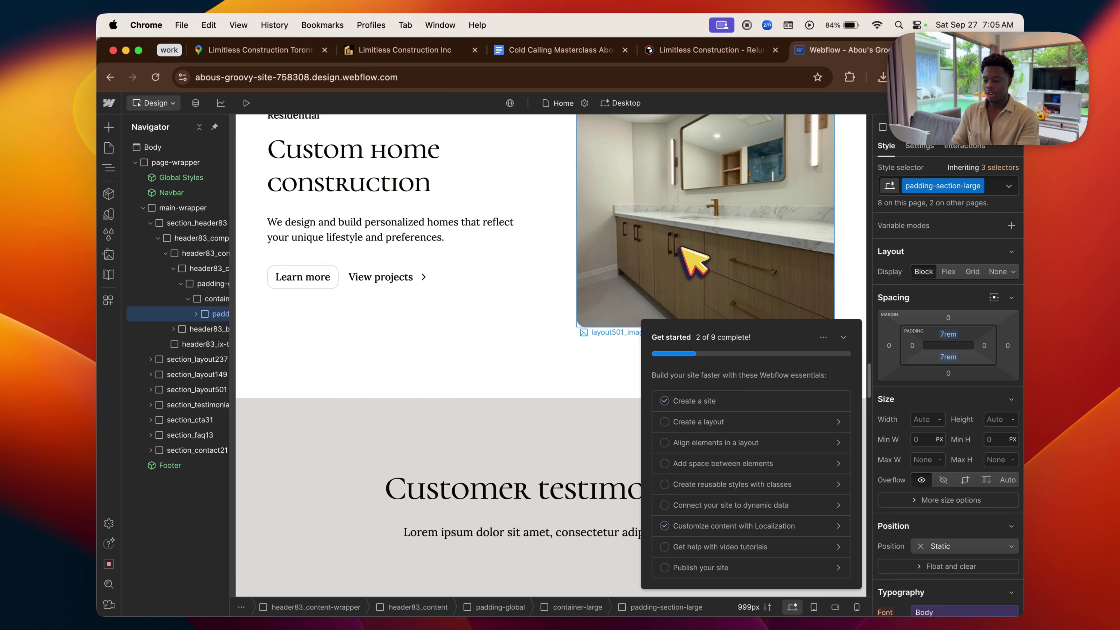
scroll(694, 263, up, 15)
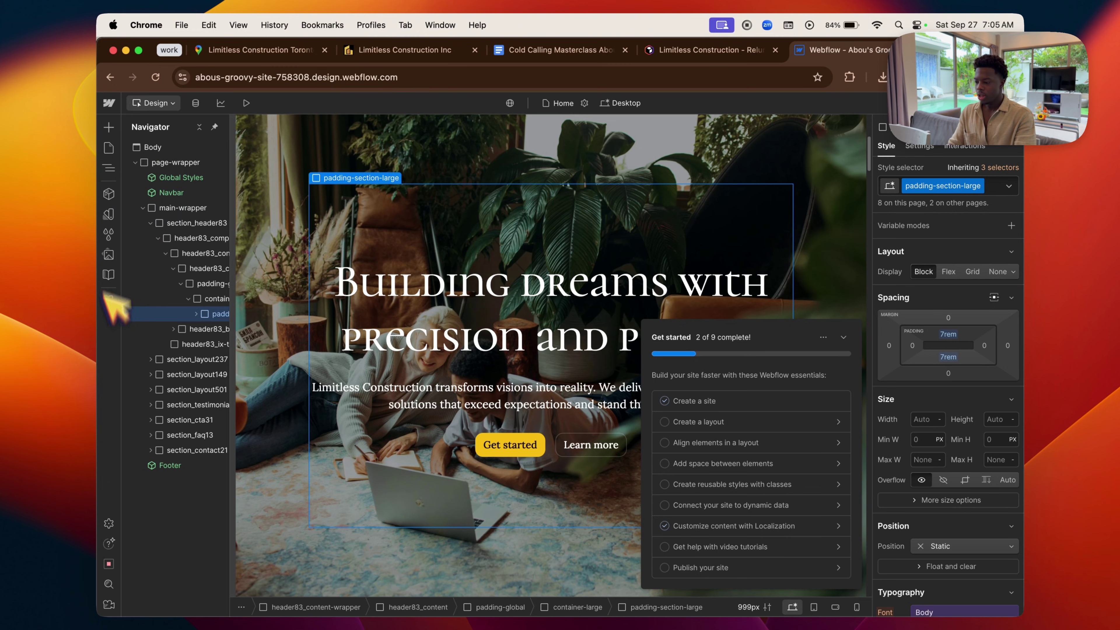
Look through the hero's padding-section-large style settings and the site's publish destinations without publishing.
scroll(1010, 397, down, 15)
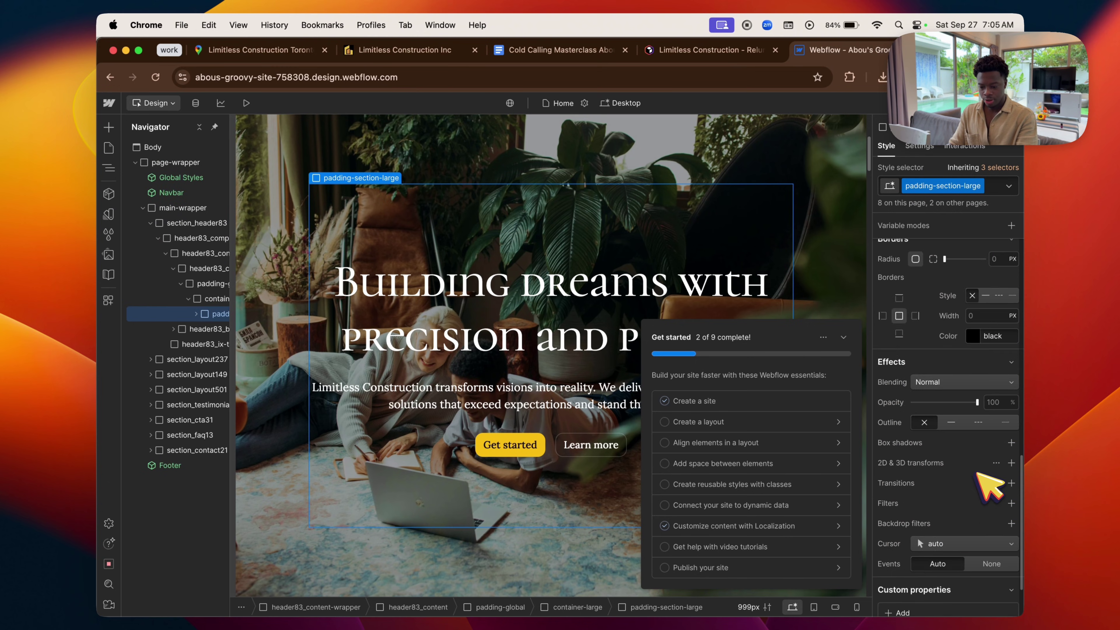
scroll(978, 473, up, 12)
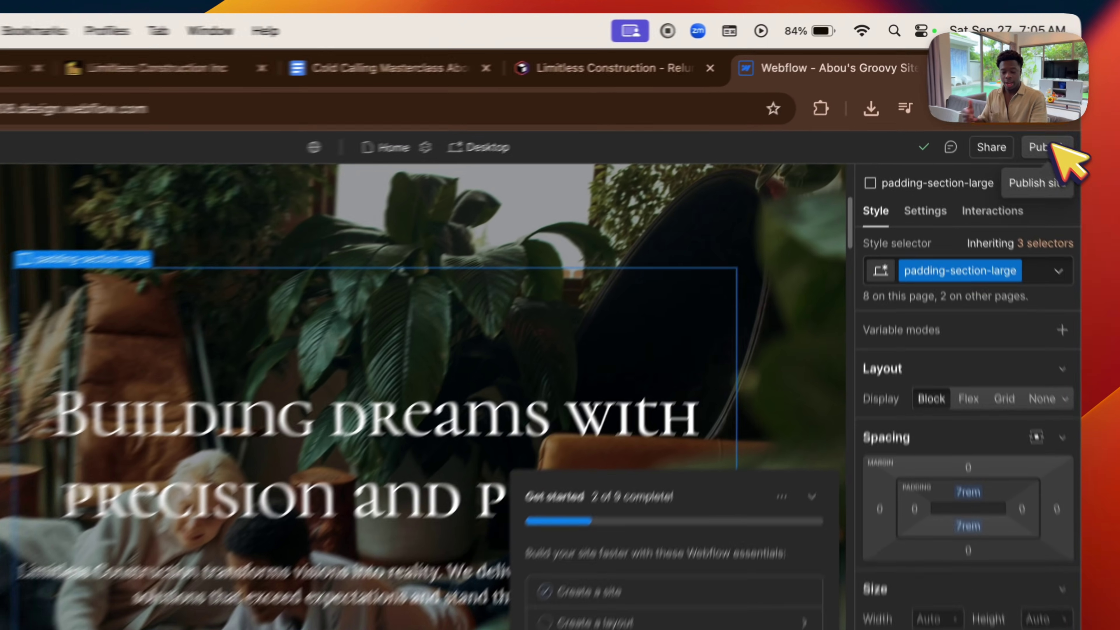
click(1003, 103)
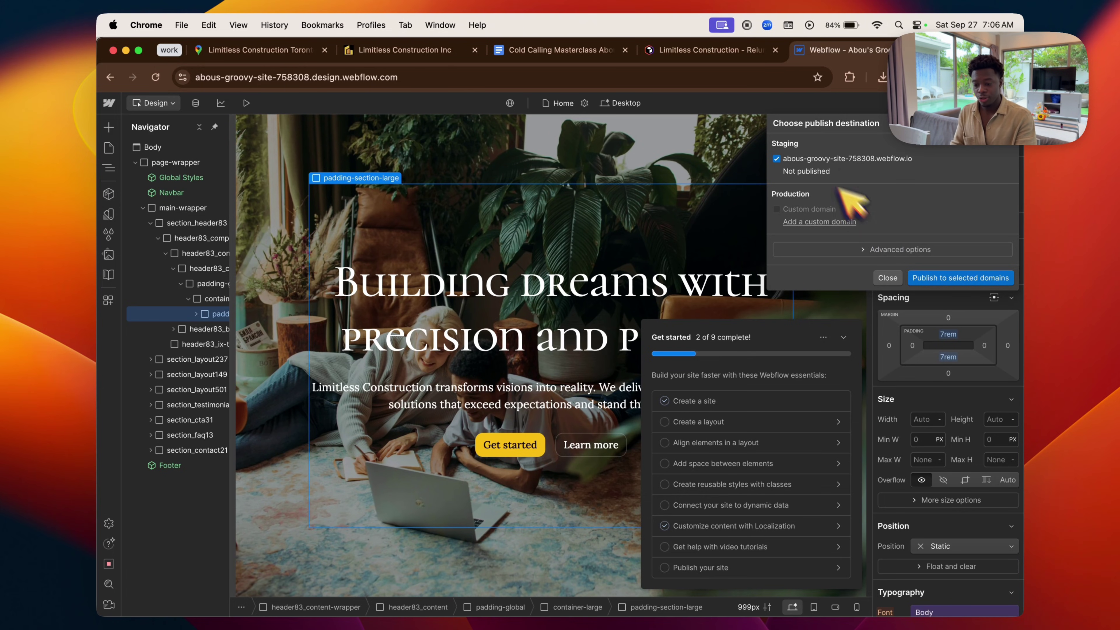
key(Escape)
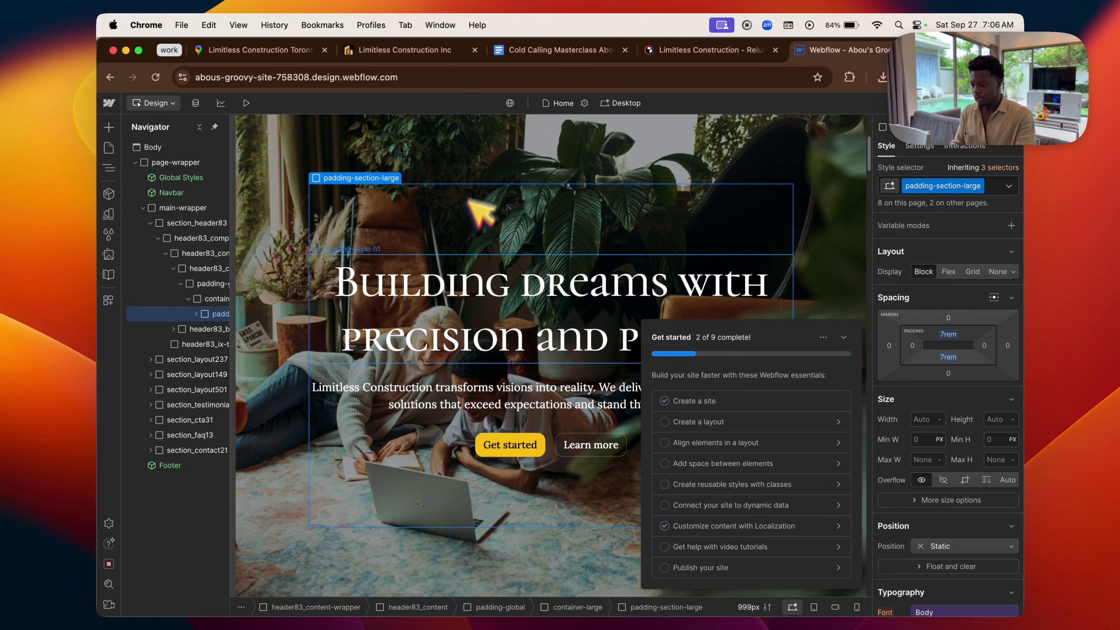
Preview the Home page and examine the hero's scroll animation and the sections down to the construction services.
click(248, 102)
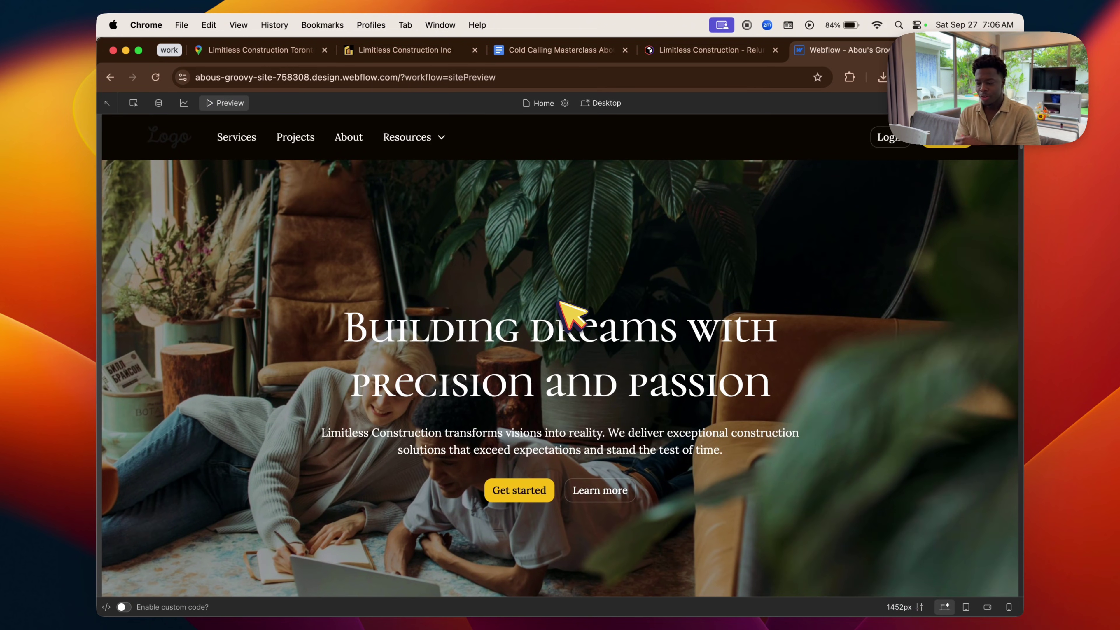
scroll(569, 309, down, 10)
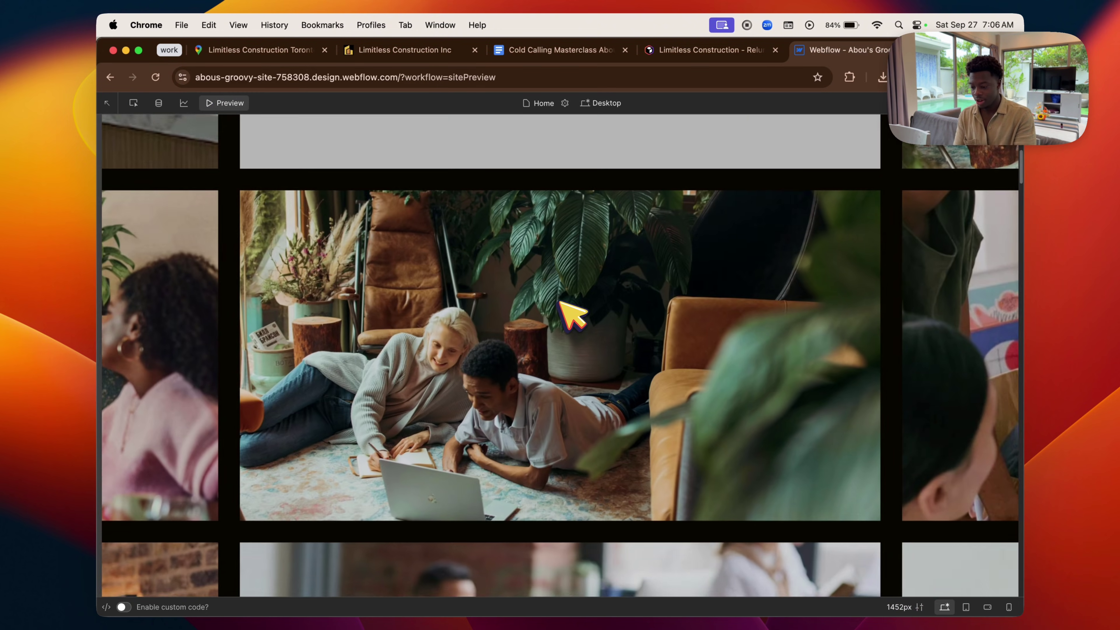
scroll(569, 310, down, 10)
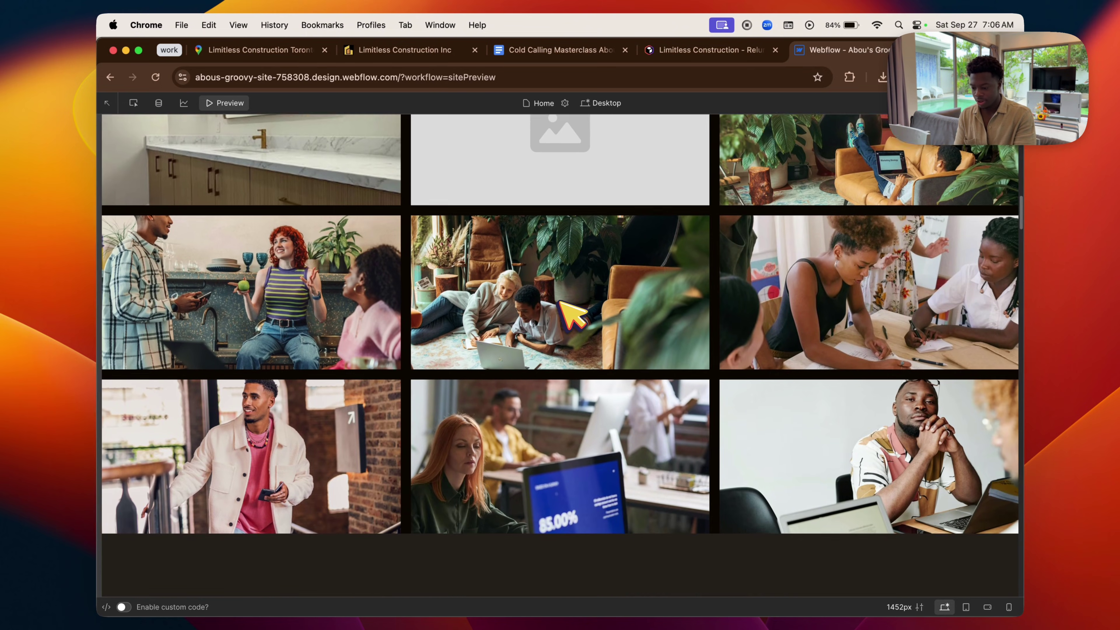
scroll(560, 303, down, 15)
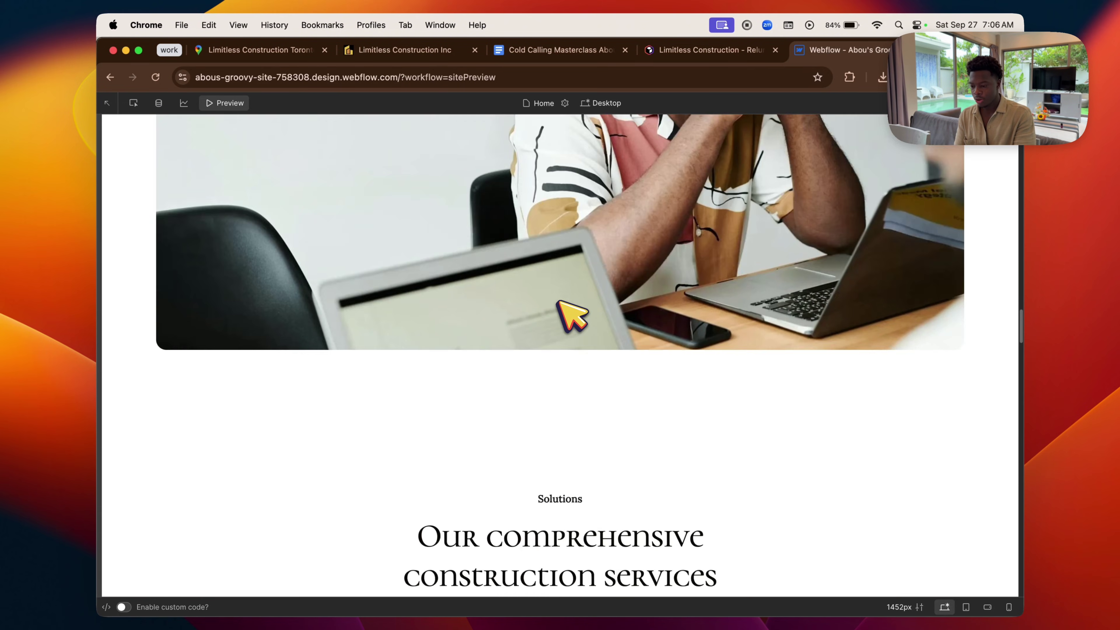
scroll(558, 301, up, 10)
scroll(572, 317, up, 20)
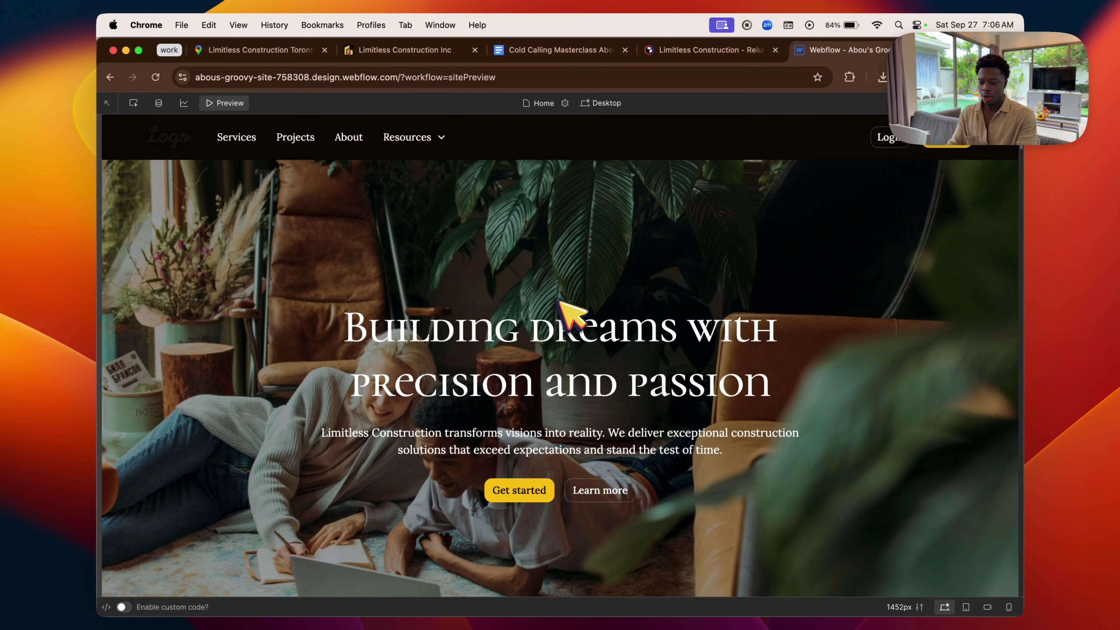
scroll(572, 315, down, 5)
scroll(572, 315, down, 15)
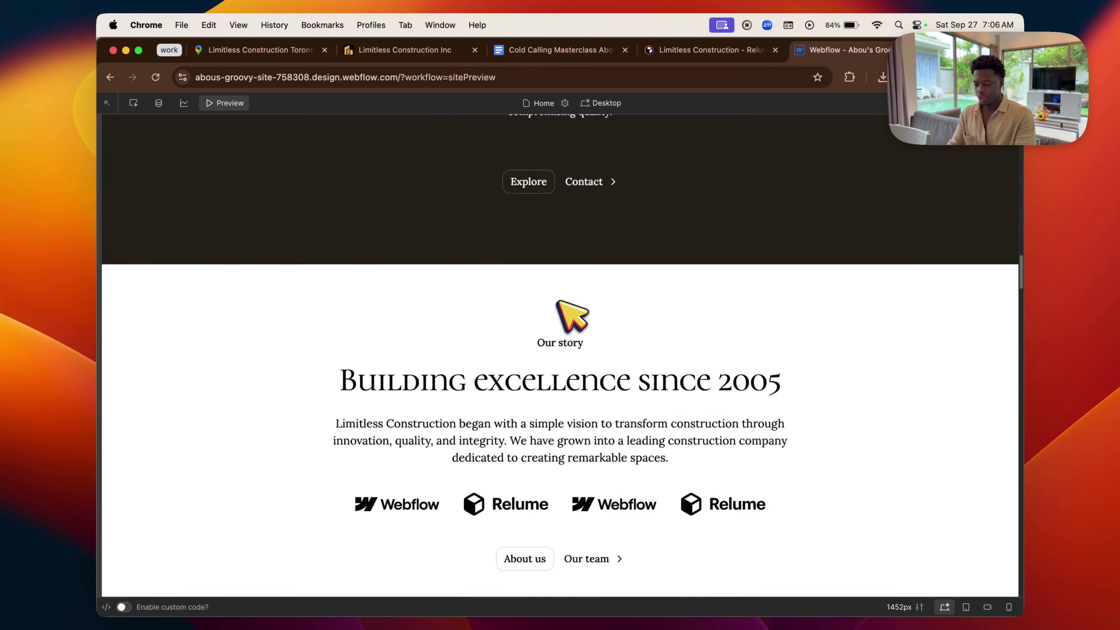
scroll(572, 315, up, 20)
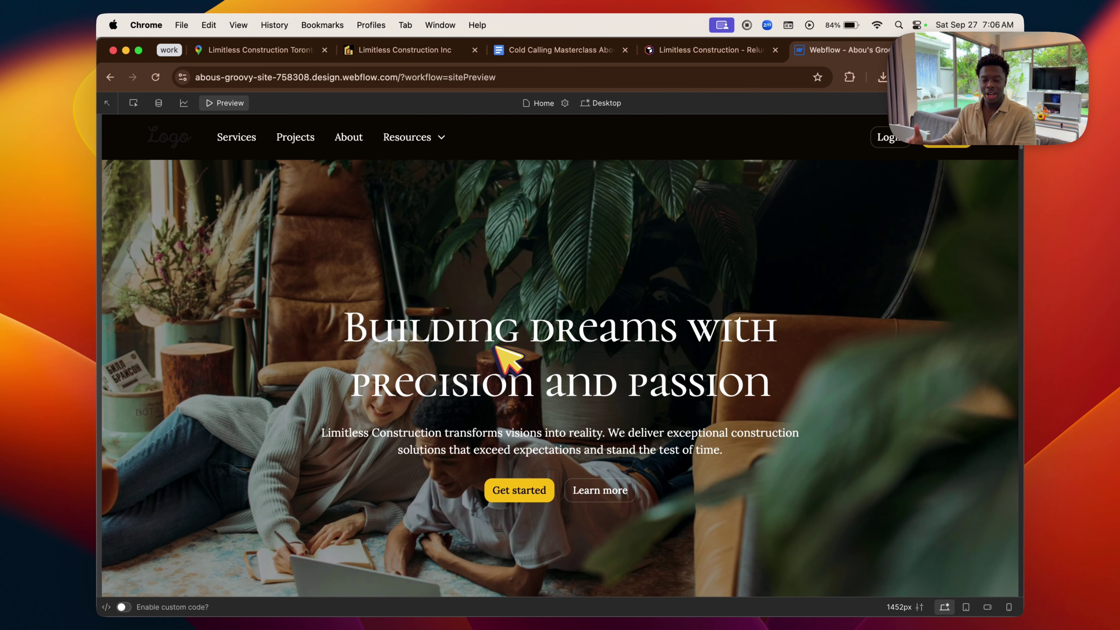
Examine the previewed Home page again from the hero's image grid down to the FAQs.
scroll(495, 345, down, 5)
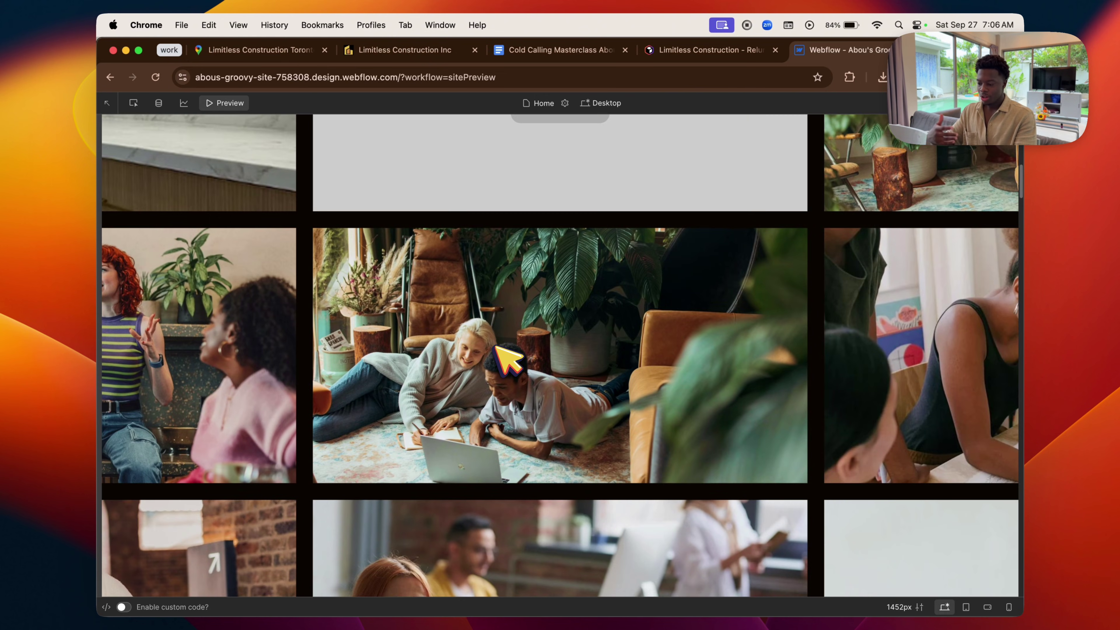
scroll(508, 360, down, 3)
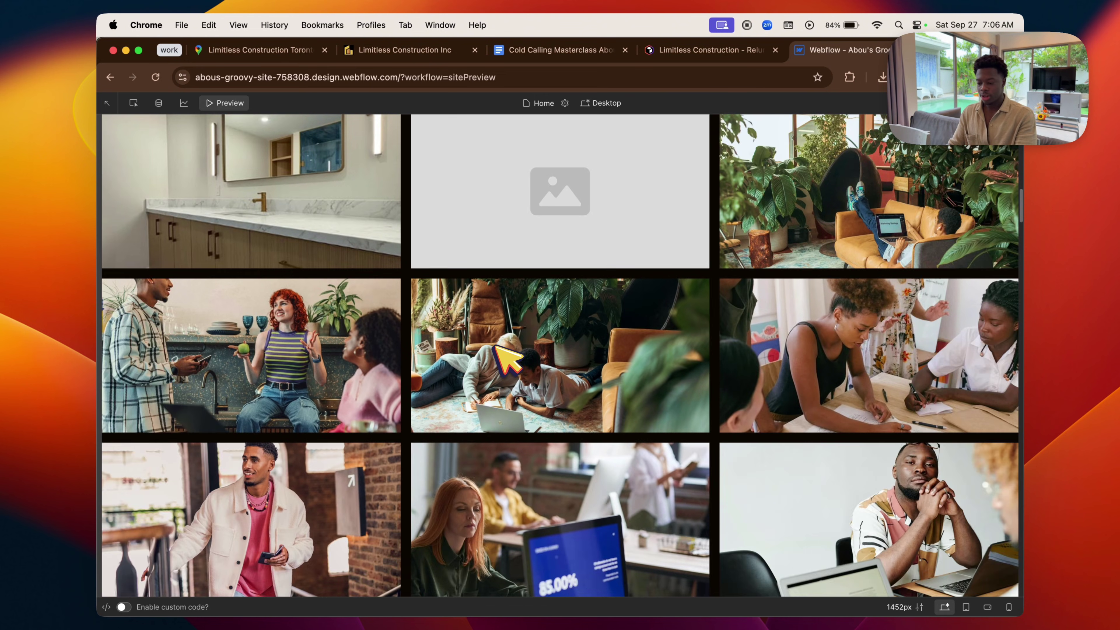
scroll(494, 346, down, 20)
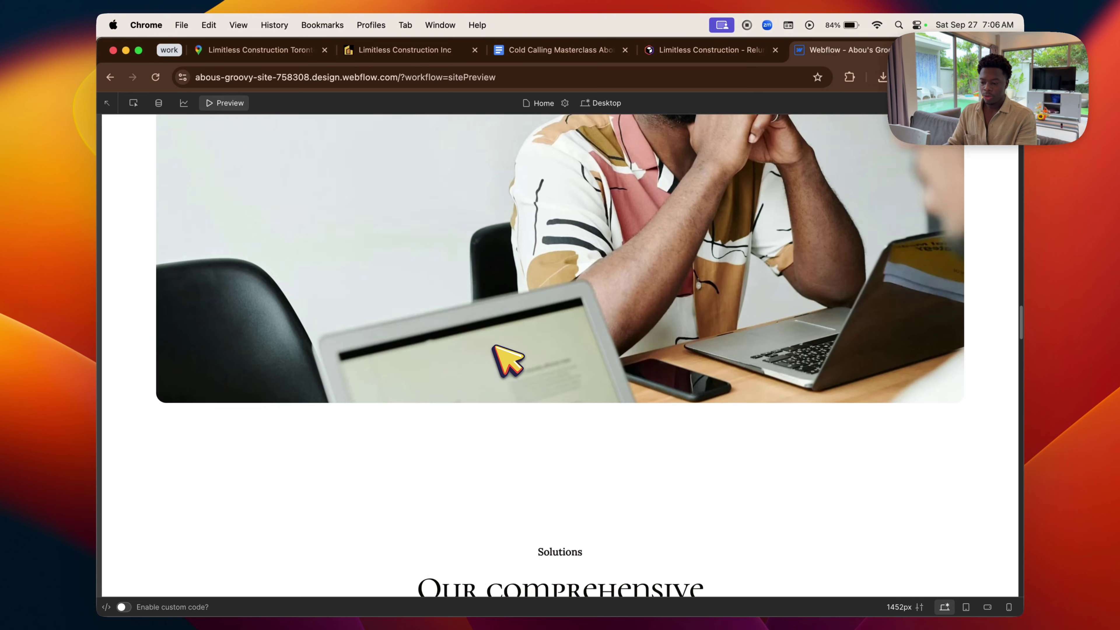
scroll(508, 360, down, 20)
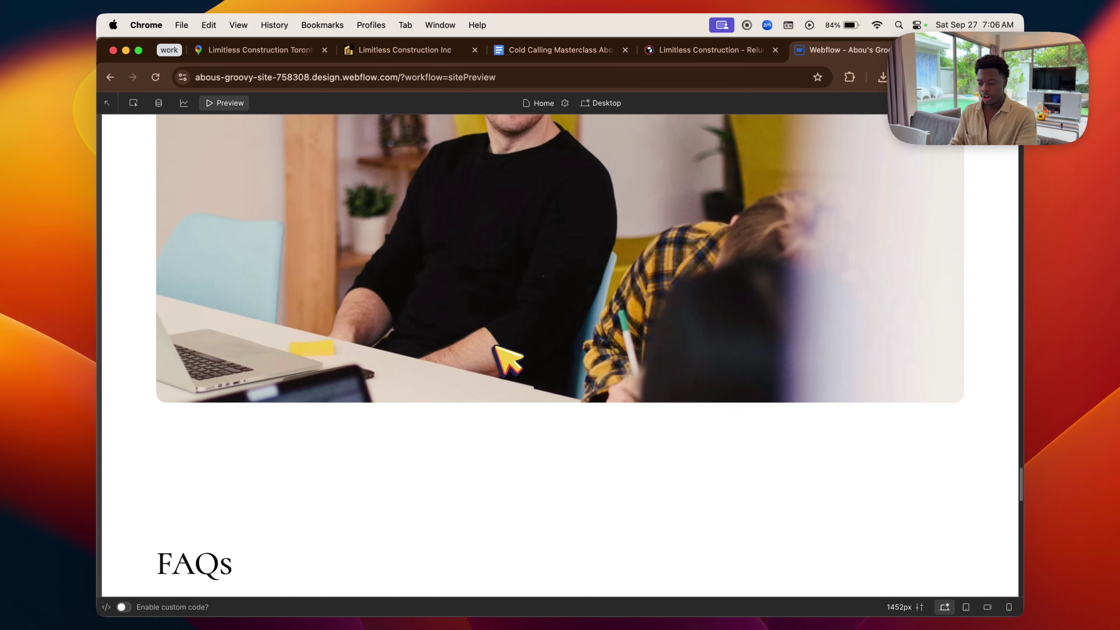
scroll(507, 360, down, 15)
scroll(507, 360, up, 12)
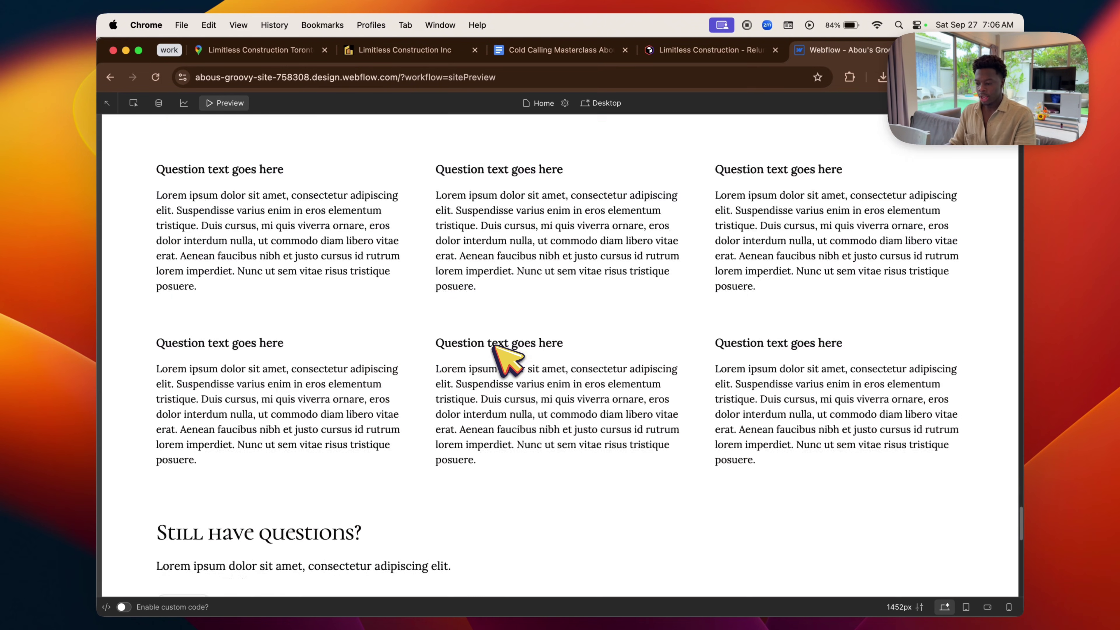
scroll(507, 360, up, 20)
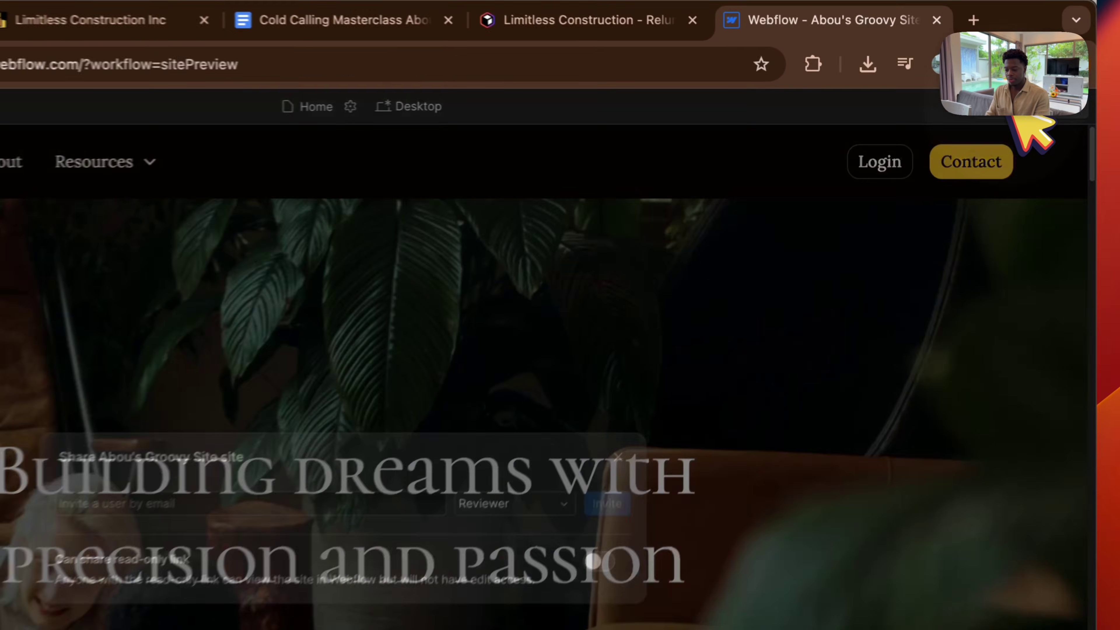
Look at the site's sharing options and select the preview page's address.
click(966, 103)
click(619, 471)
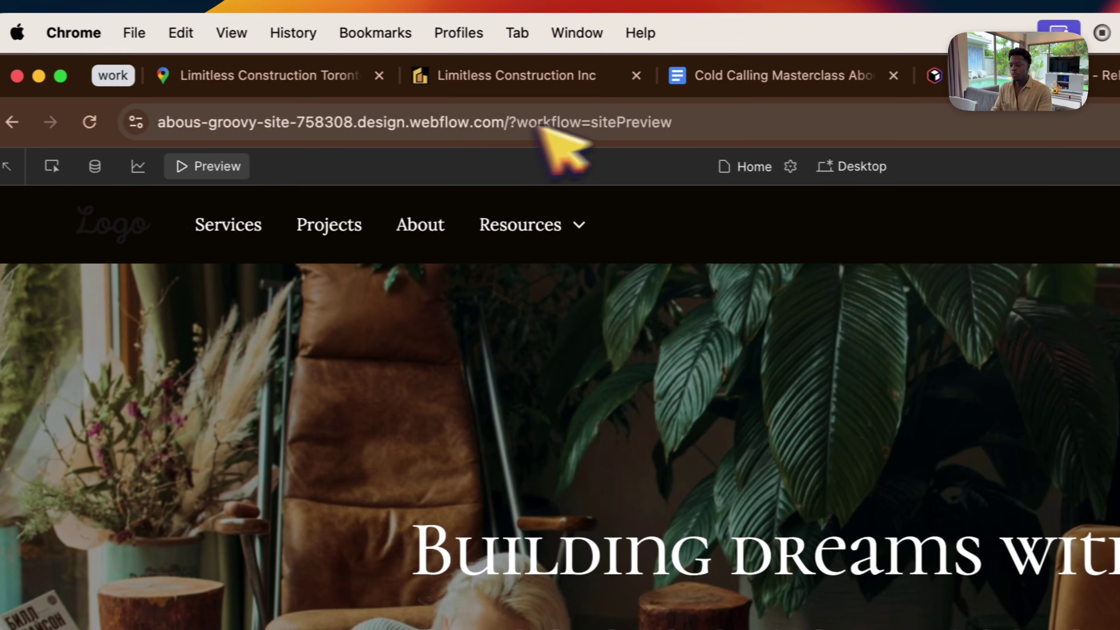
click(81, 65)
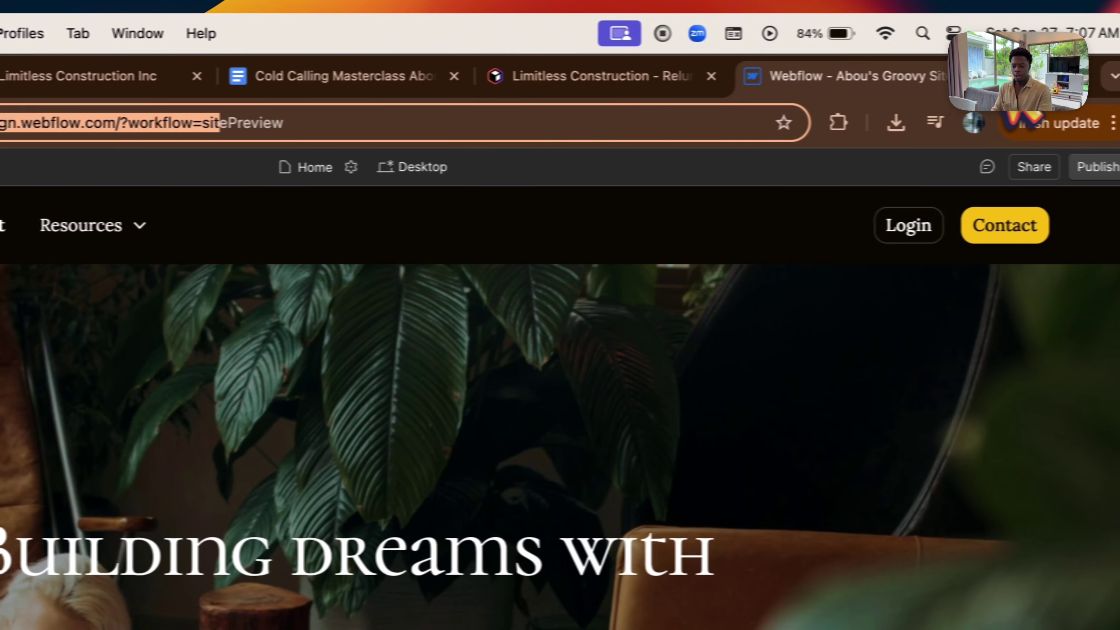
key(super+t)
key(super+w)
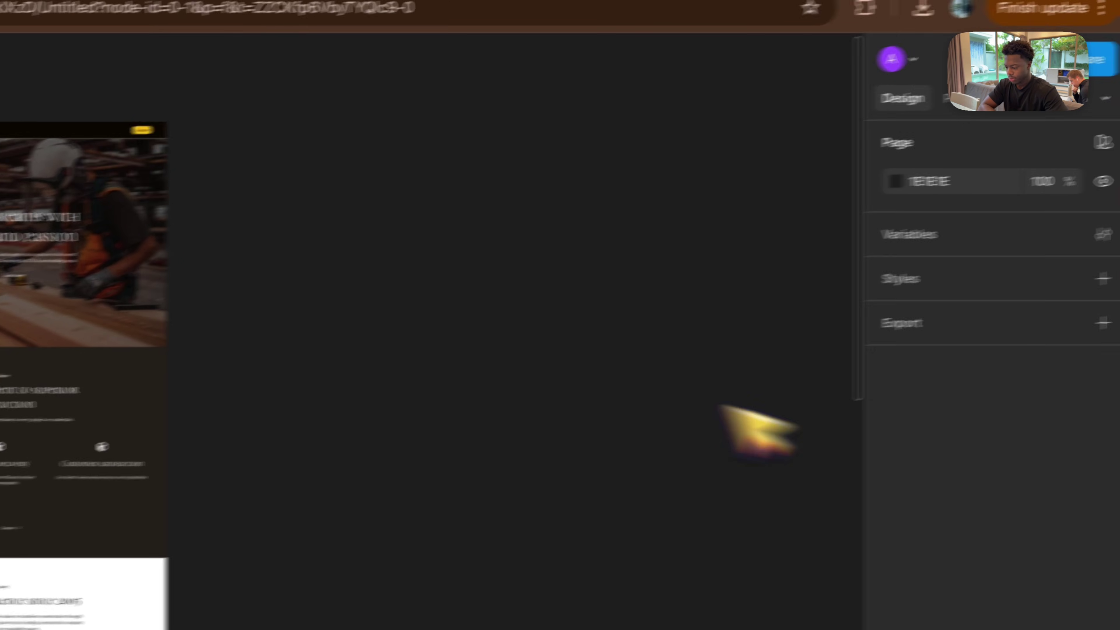
Examine the hero and commitment sections of the Home • Desktop frame in the Figma file.
key(shift+1)
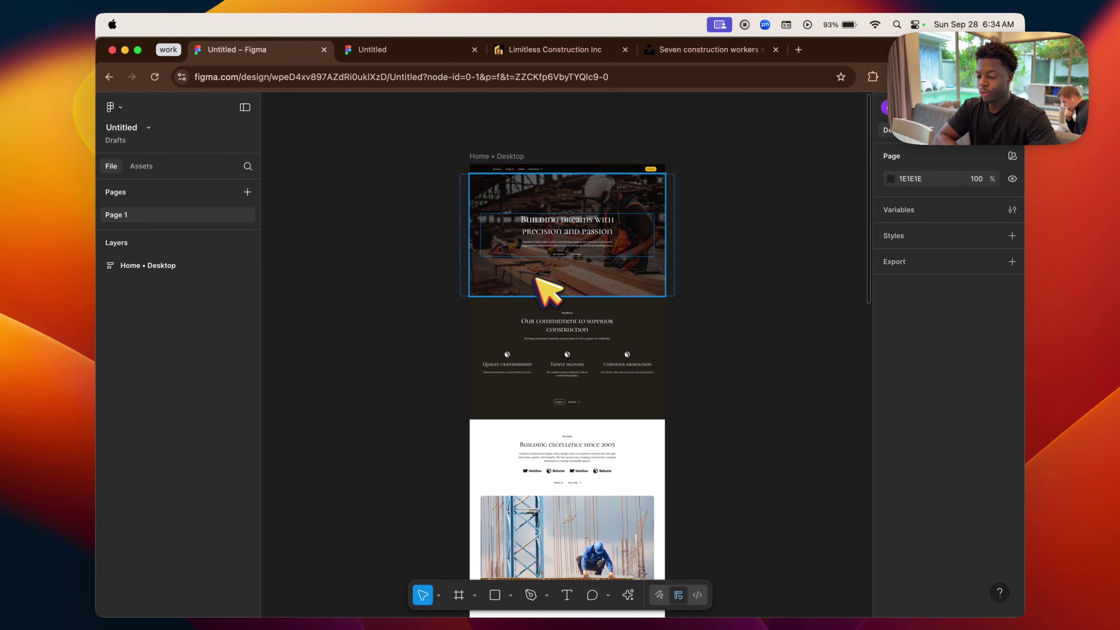
scroll(535, 278, up, 5)
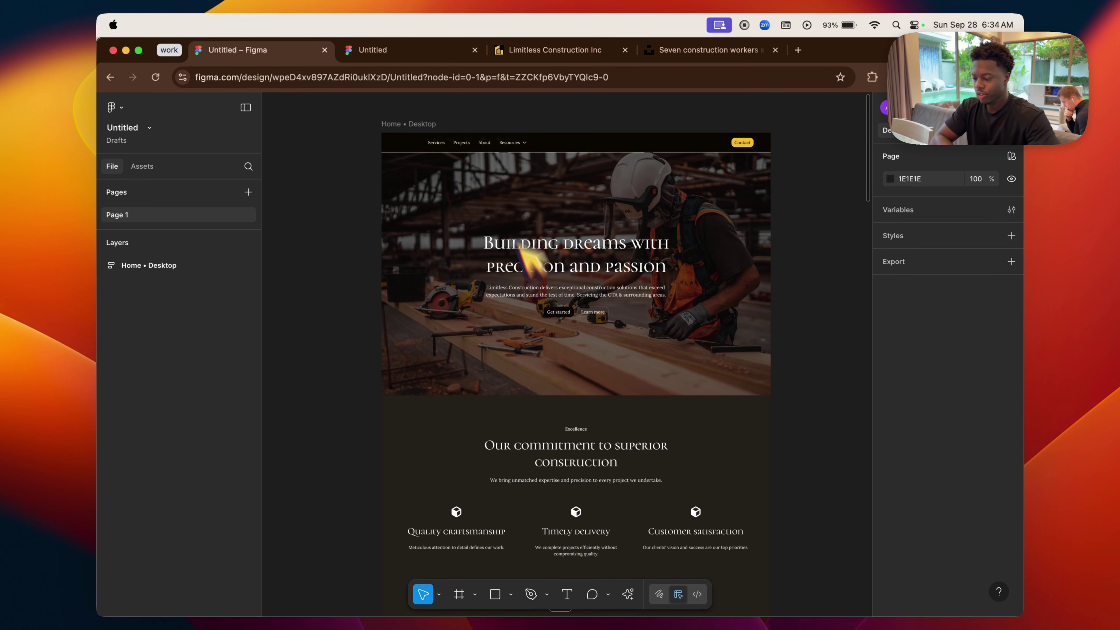
scroll(580, 315, up, 1)
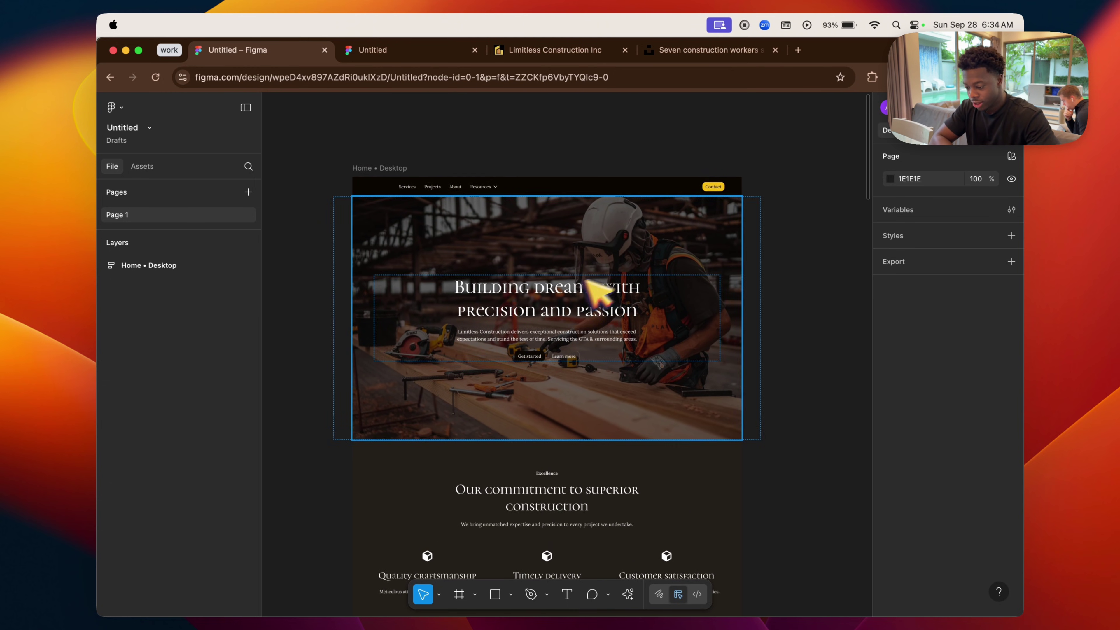
scroll(618, 326, down, 5)
scroll(662, 366, up, 5)
scroll(668, 357, up, 3)
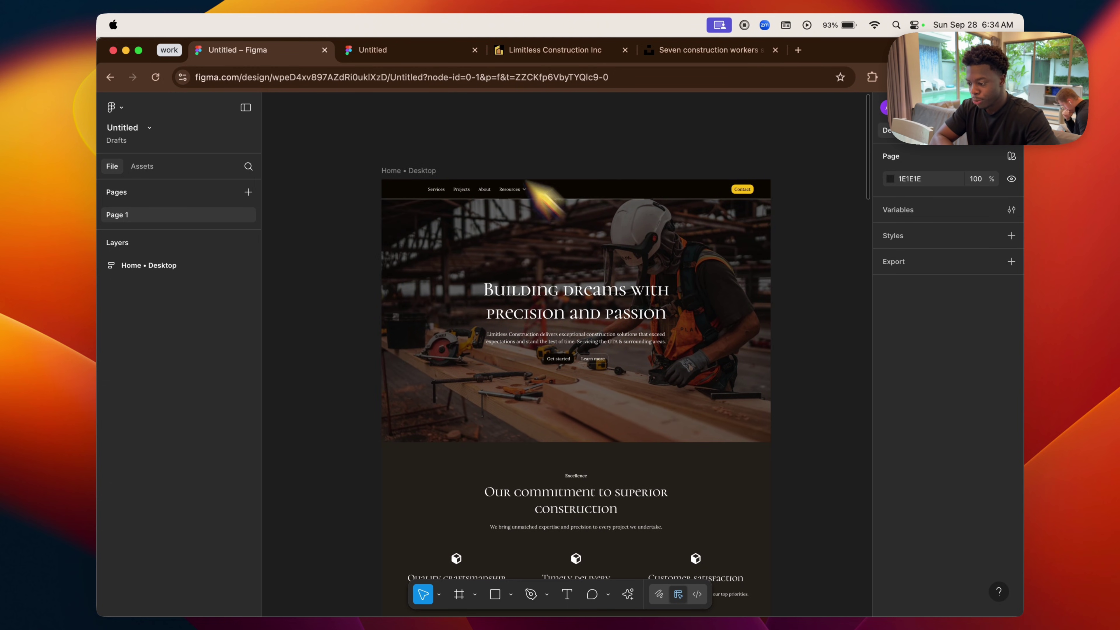
Switch to Unsplash's construction photos and open the image options for the photo of workers standing on a building site.
click(703, 56)
click(141, 242)
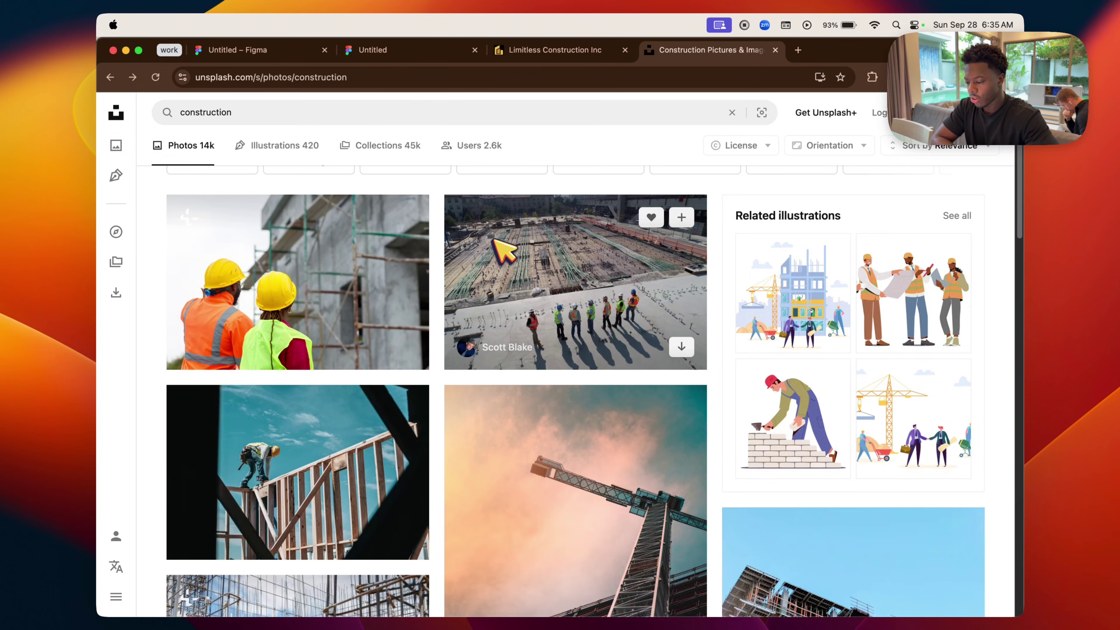
click(507, 265)
right_click(544, 314)
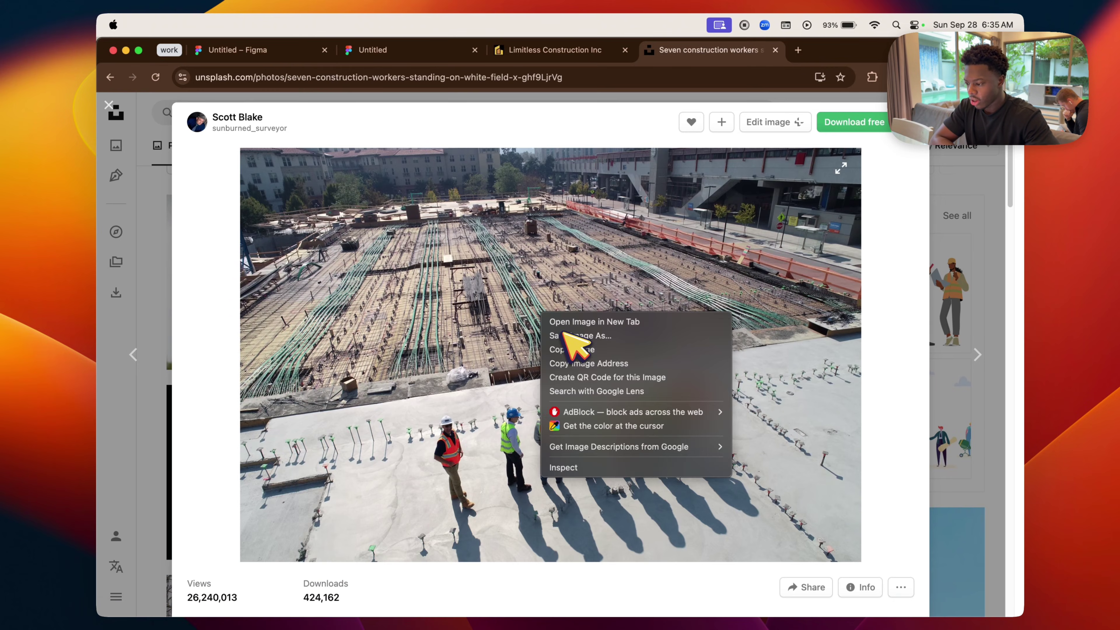
click(293, 50)
Switch back to the Figma design and look over the Home page from the hero to the Our story section.
click(287, 46)
scroll(529, 326, down, 3)
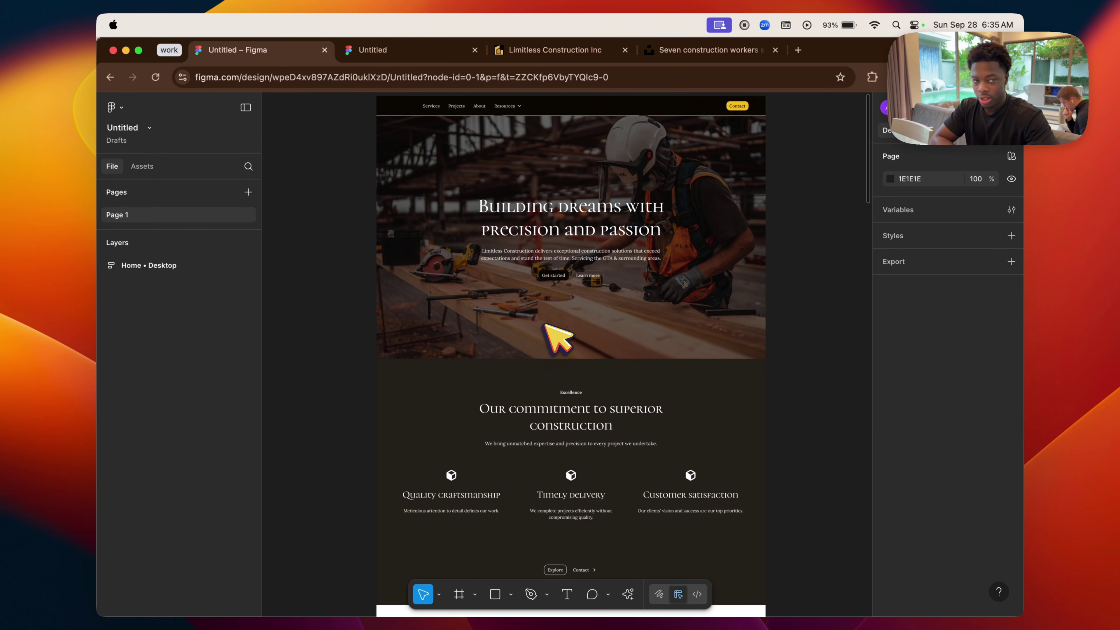
scroll(533, 326, up, 5)
scroll(545, 324, down, 5)
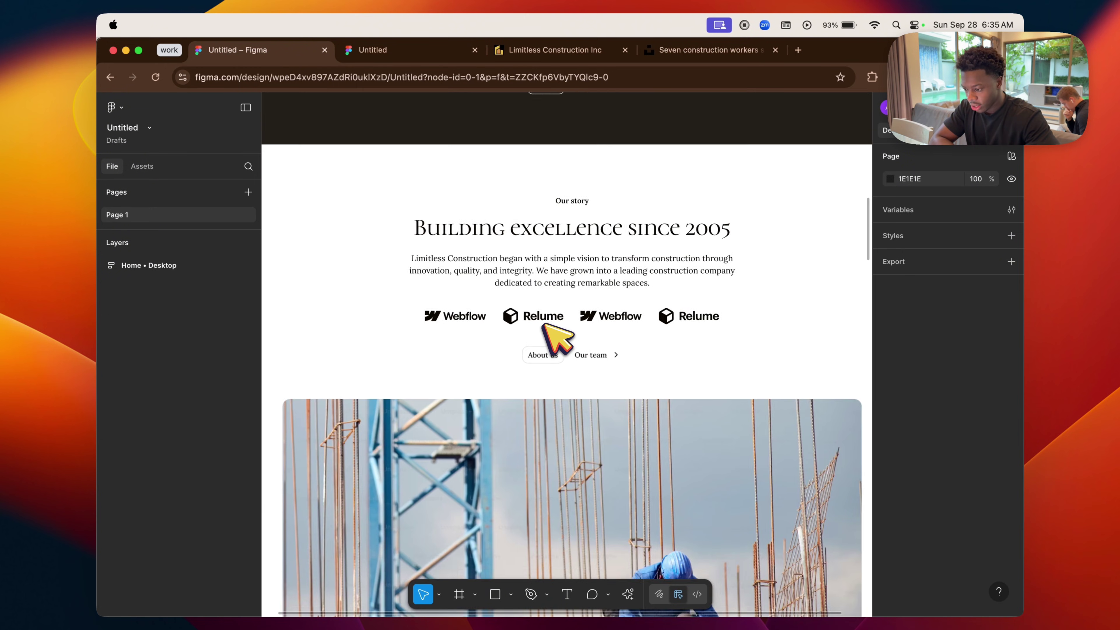
scroll(545, 325, up, 8)
Switch to the Figma prototype and review the Home page's hero section at full size.
click(418, 47)
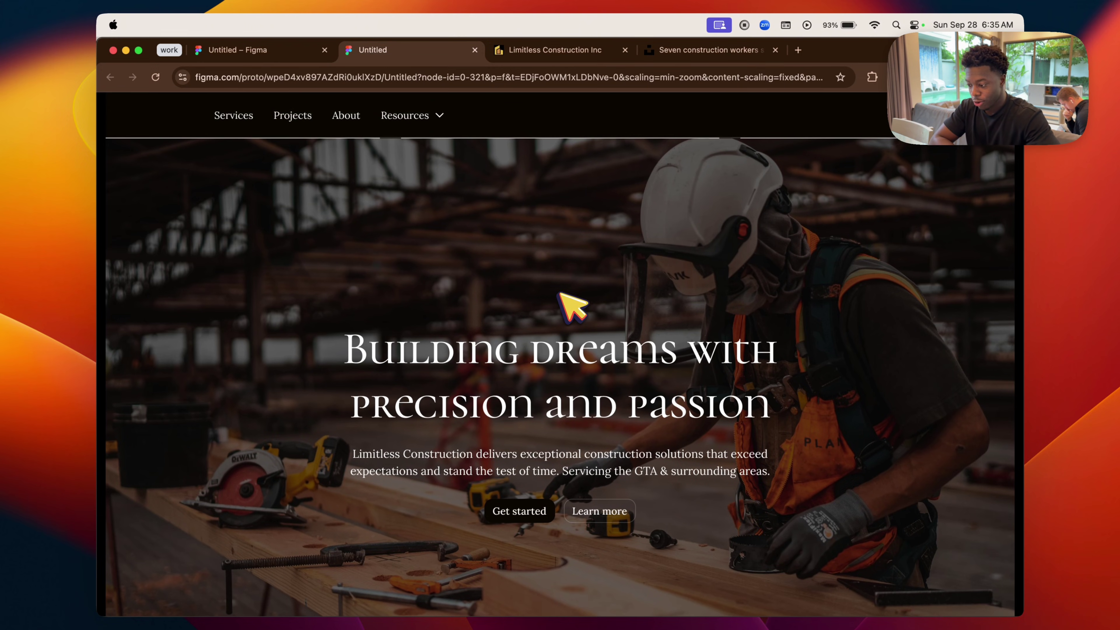
scroll(561, 296, down, 6)
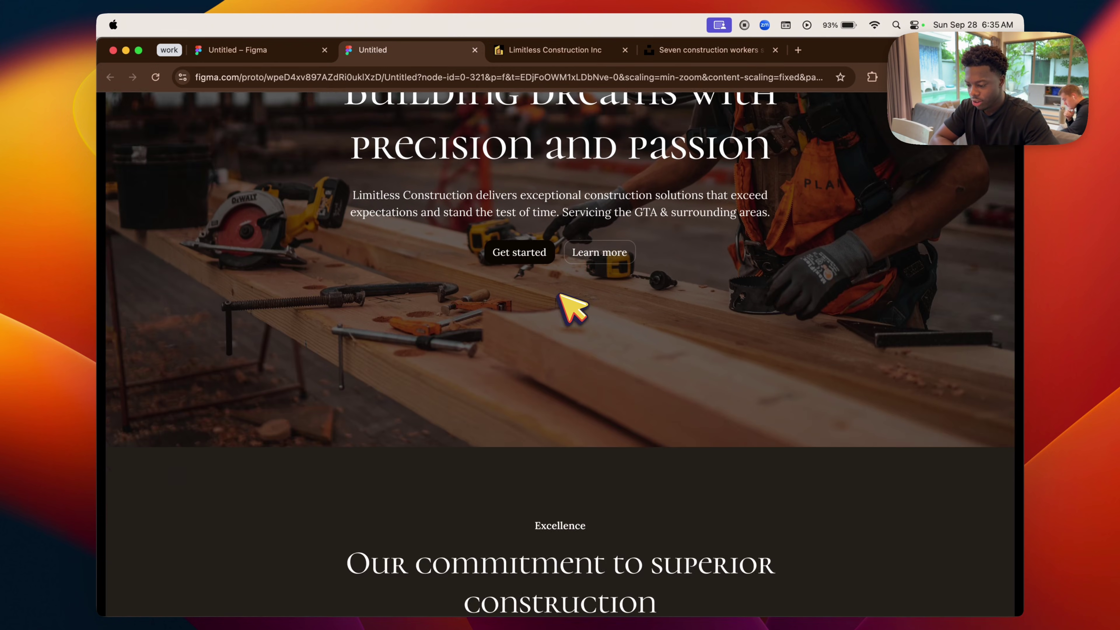
scroll(561, 295, up, 6)
scroll(586, 331, down, 4)
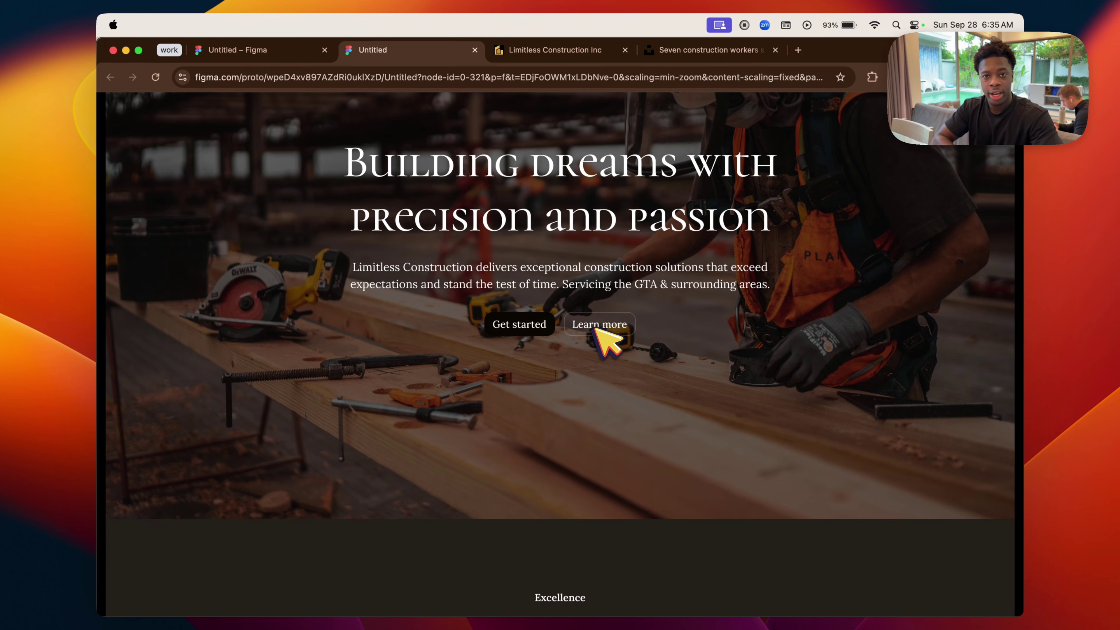
Compare the Figma prototype's hero and commitment sections with the hero of the current Limitless Construction website.
scroll(605, 333, down, 8)
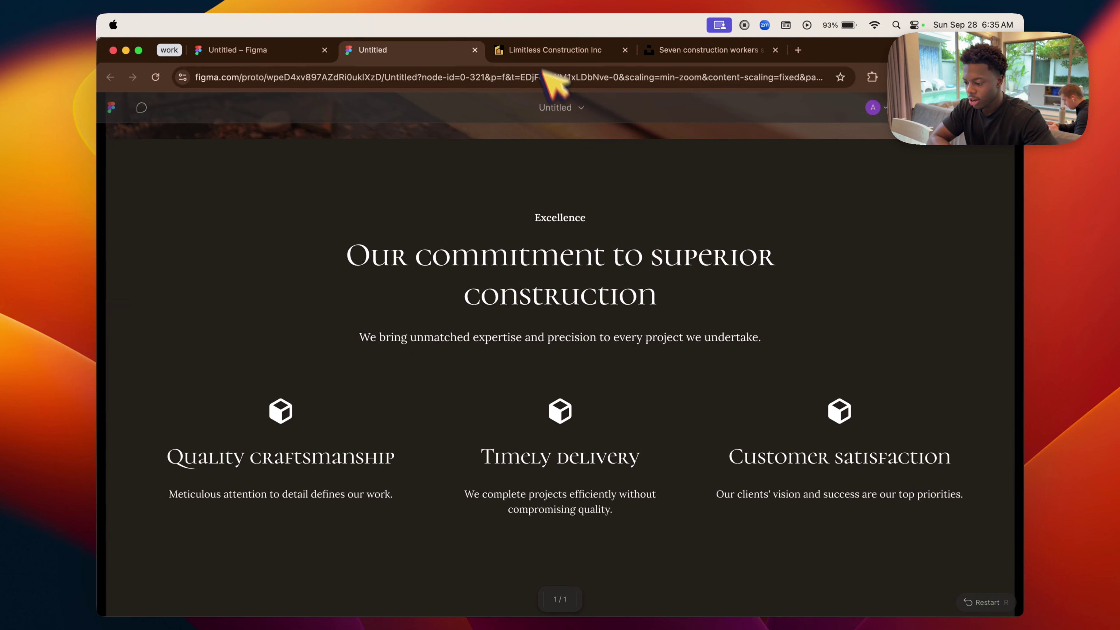
click(551, 50)
scroll(620, 340, up, 20)
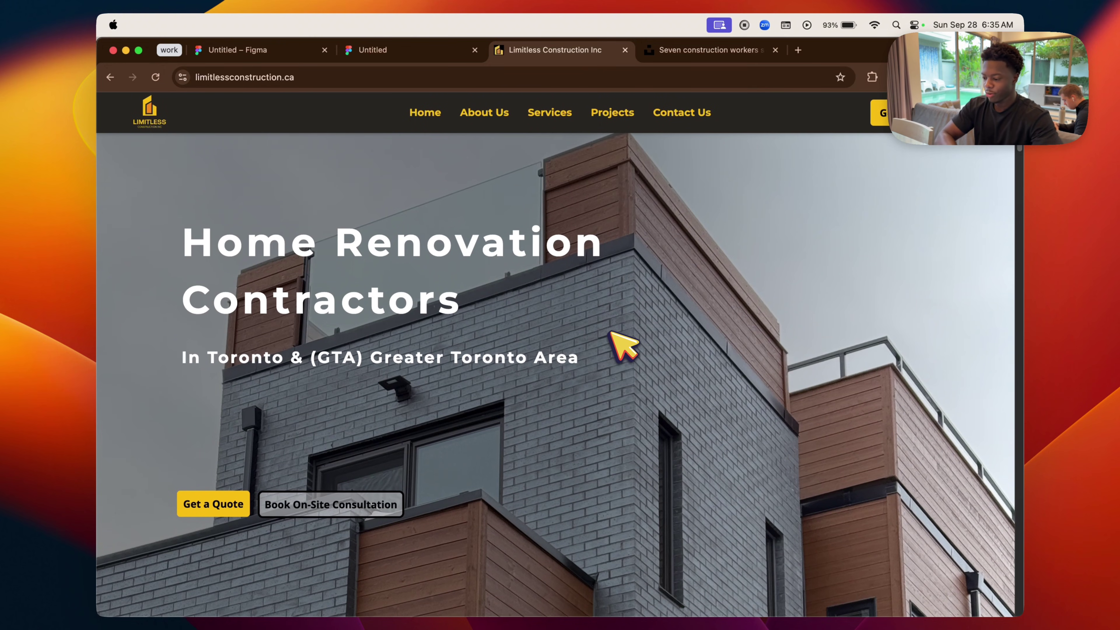
scroll(610, 333, down, 3)
scroll(615, 329, up, 4)
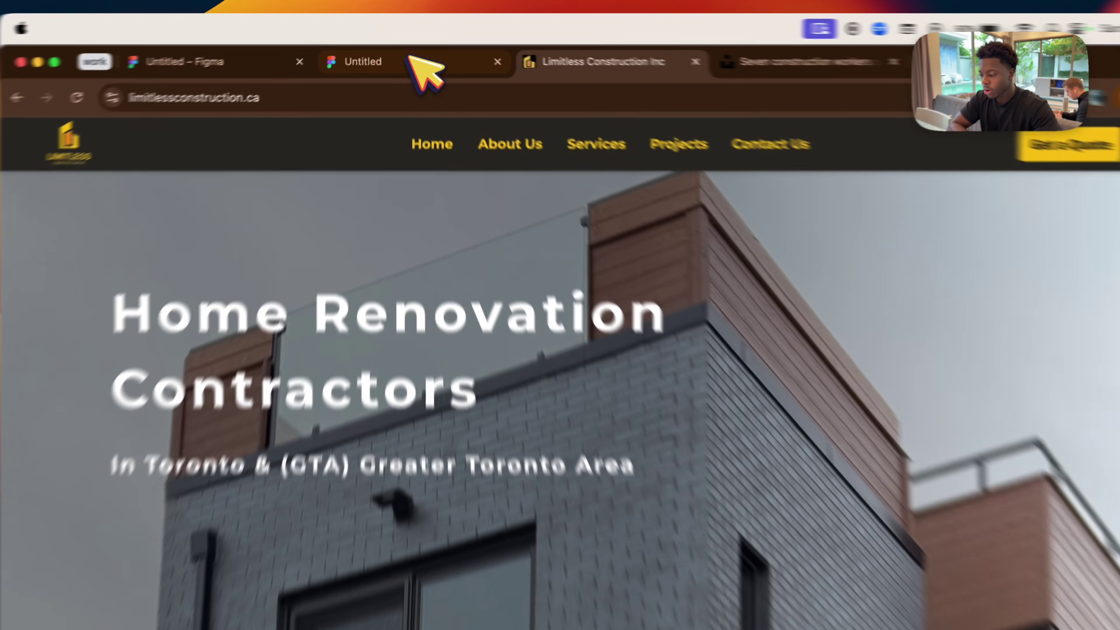
click(407, 50)
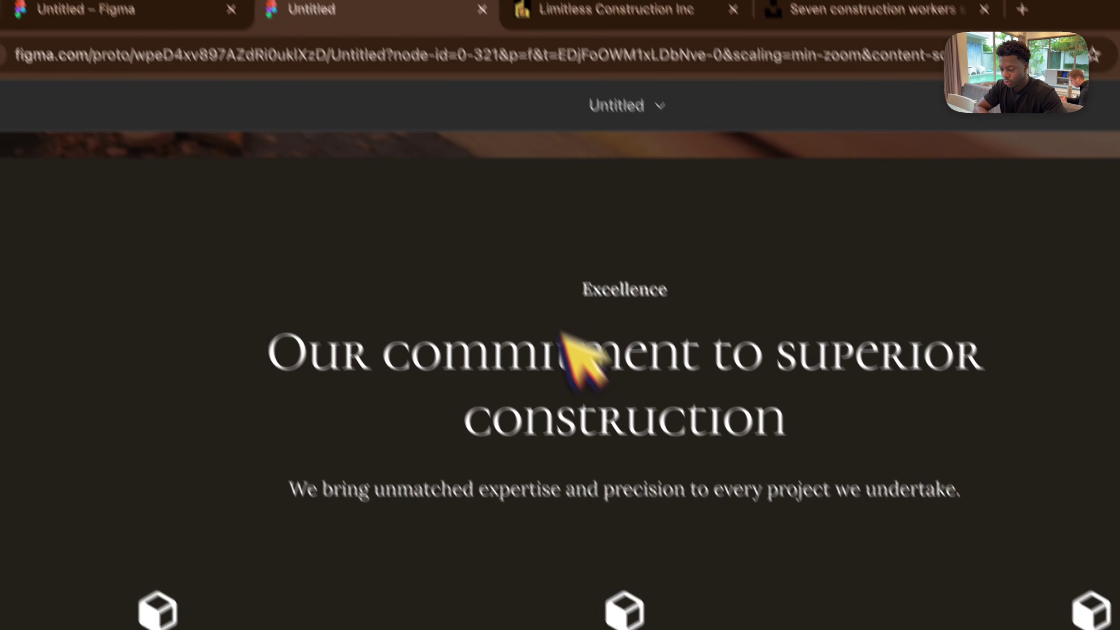
scroll(556, 302, up, 10)
scroll(569, 341, down, 10)
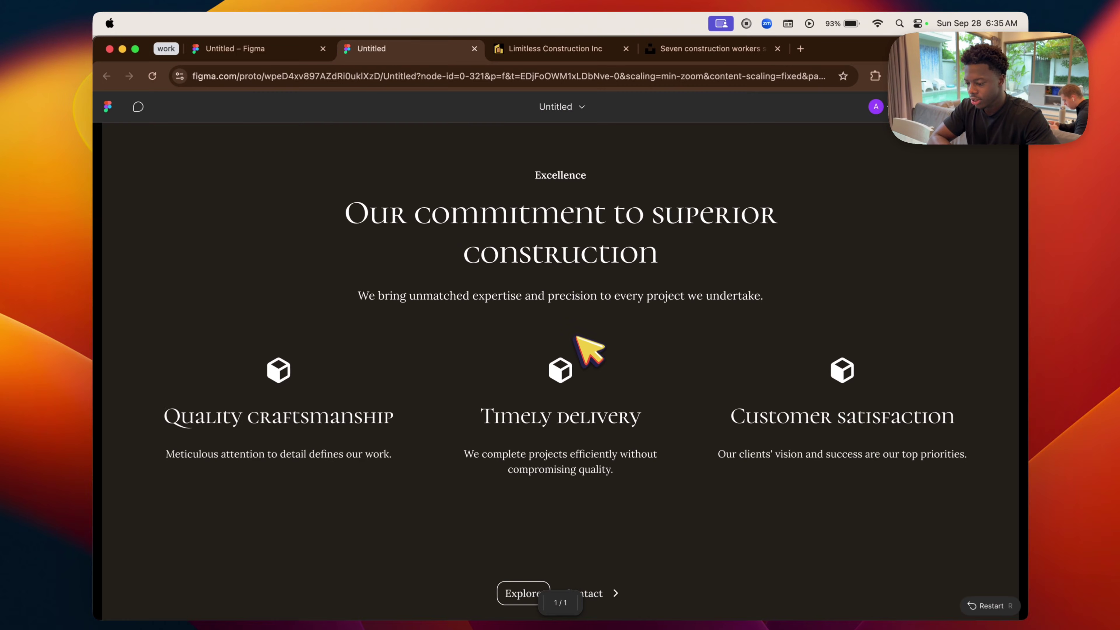
Switch to the current Limitless Construction website and examine its hero and the "Proud to be associated with" logo section.
click(558, 49)
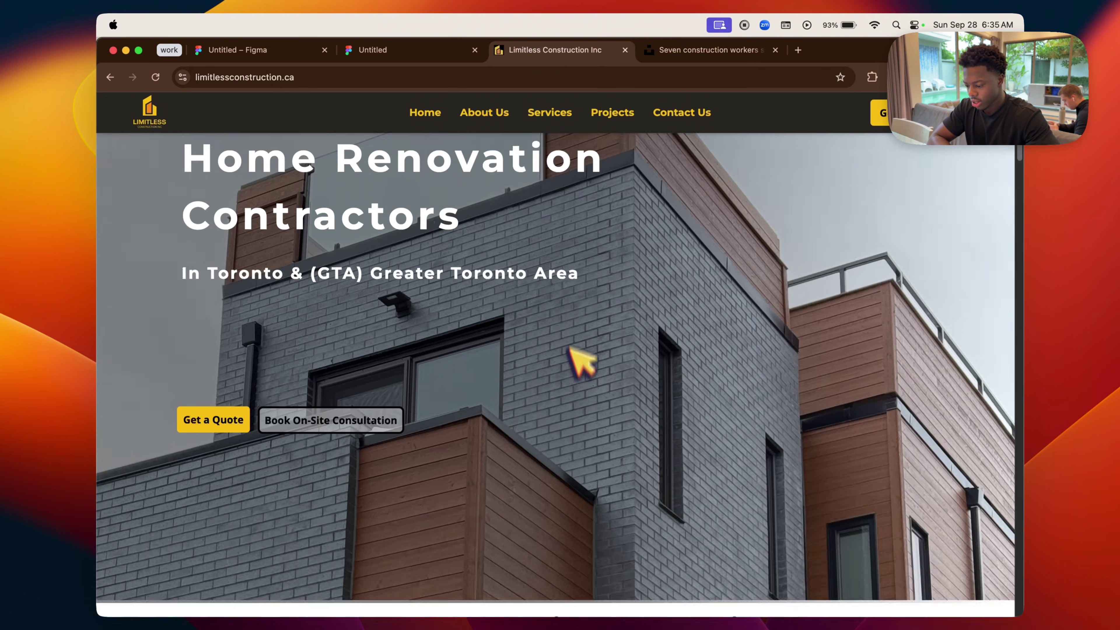
scroll(582, 375, down, 10)
scroll(583, 387, up, 3)
scroll(582, 371, down, 1)
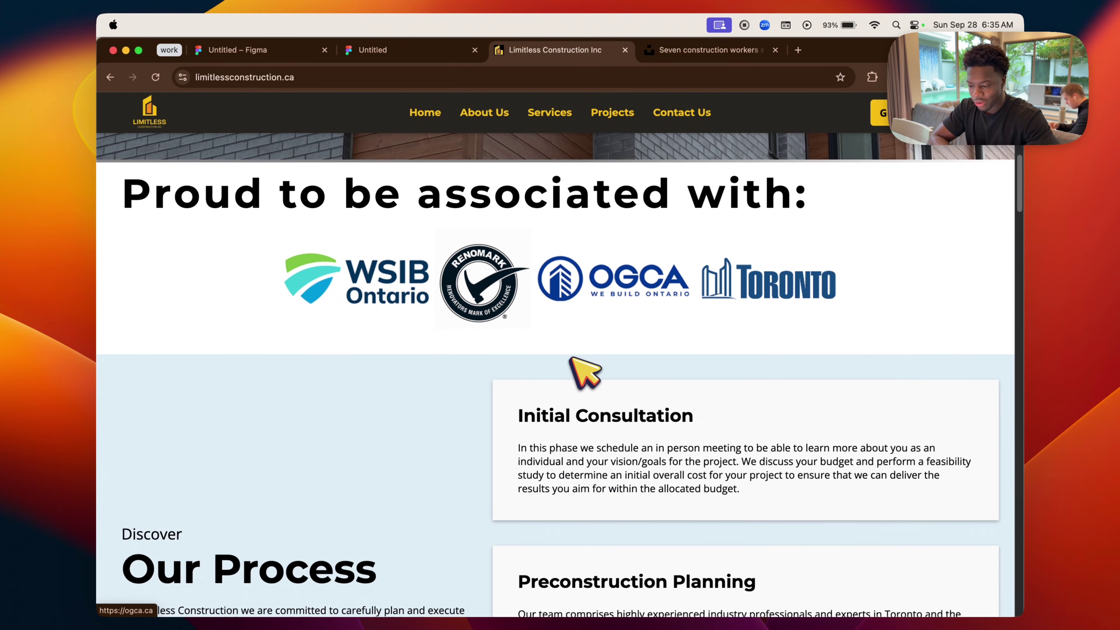
scroll(570, 351, up, 2)
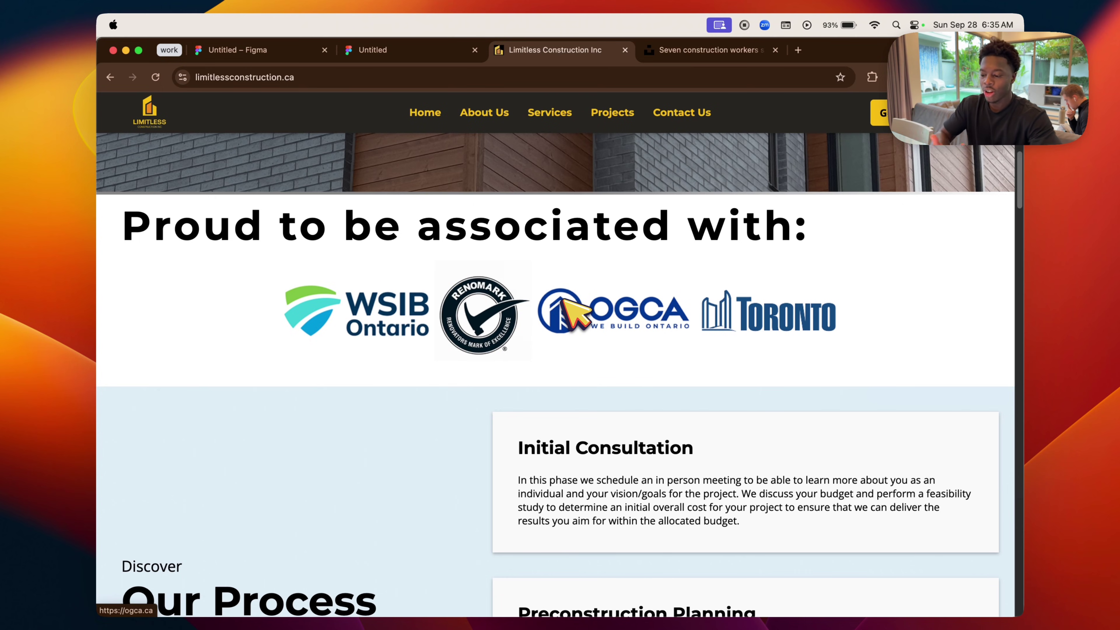
Switch back to the Figma prototype and review the Home page from the commitment section through the FAQ to the footer.
click(413, 50)
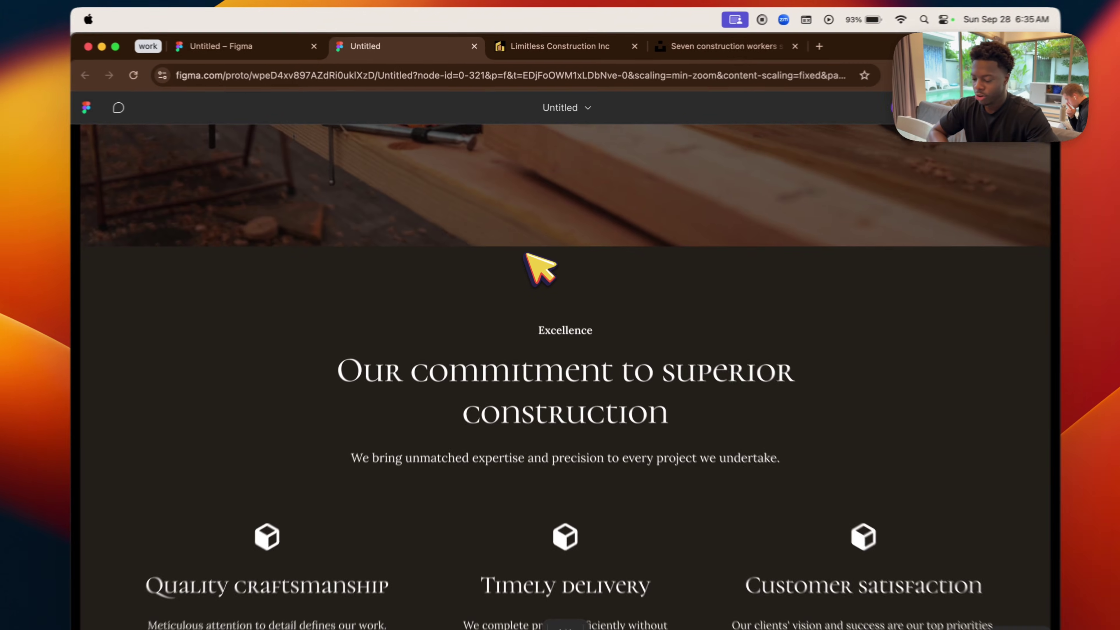
scroll(536, 258, down, 5)
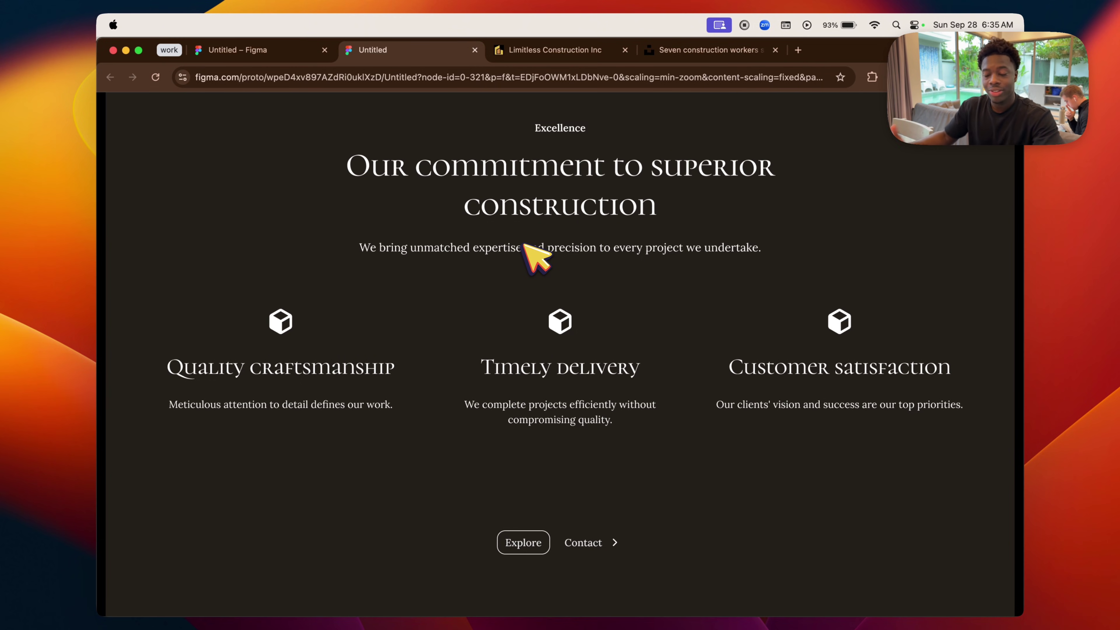
scroll(535, 258, down, 10)
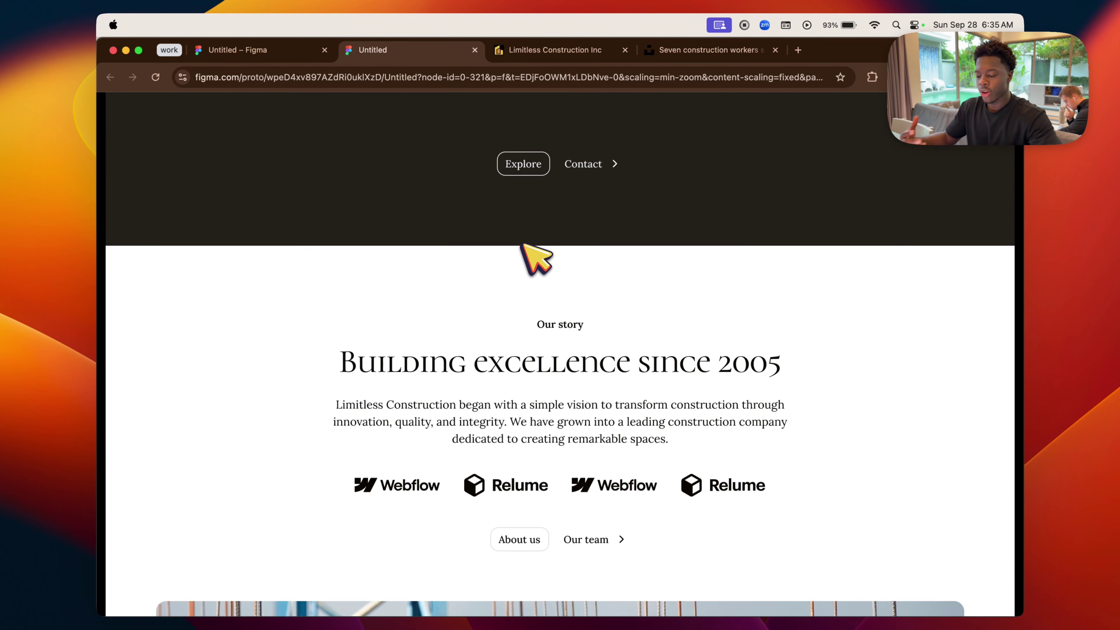
scroll(536, 259, down, 4)
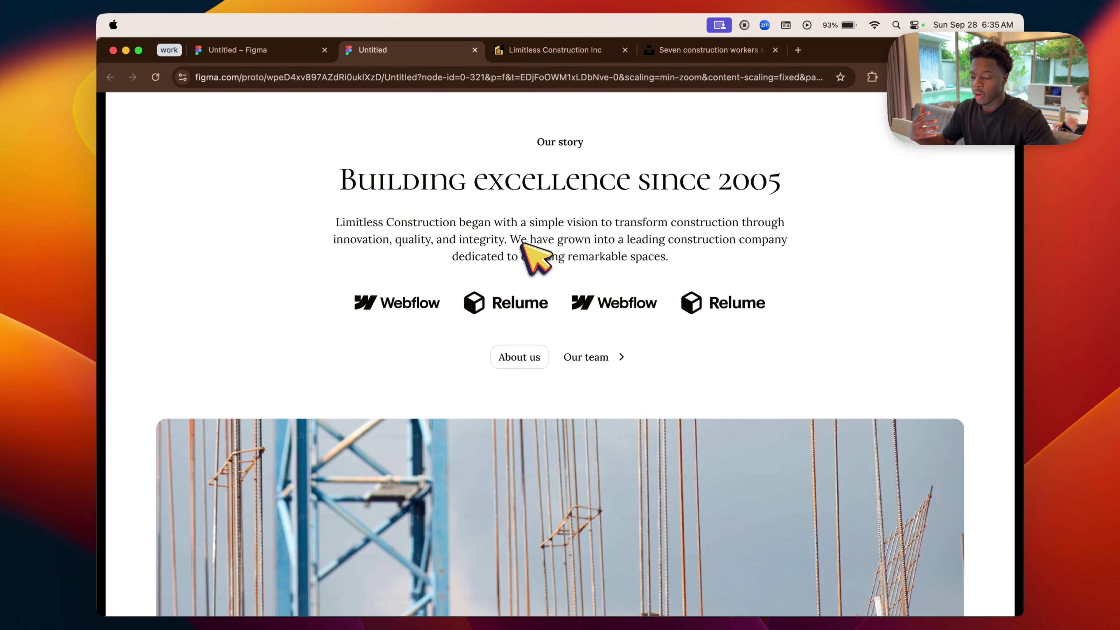
scroll(536, 258, down, 5)
scroll(536, 258, up, 3)
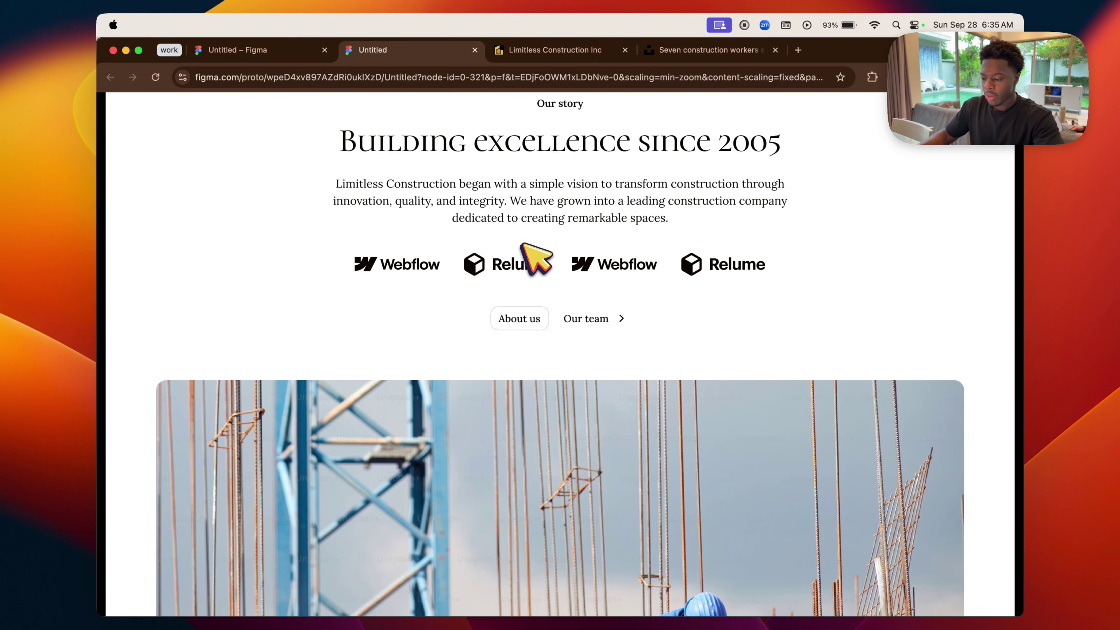
scroll(535, 260, down, 20)
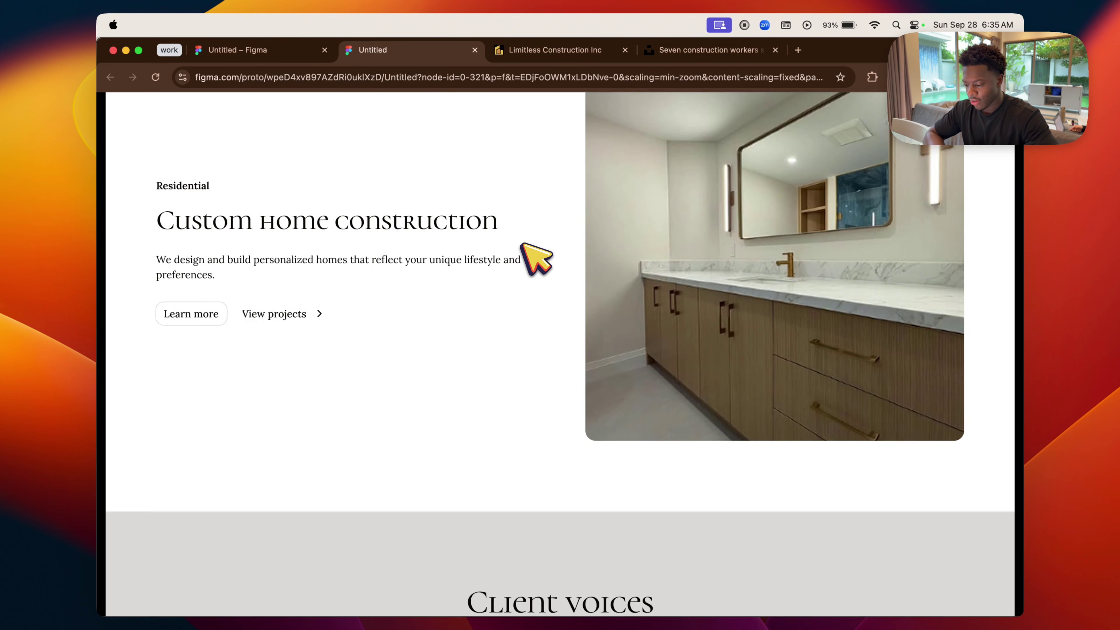
scroll(536, 260, down, 20)
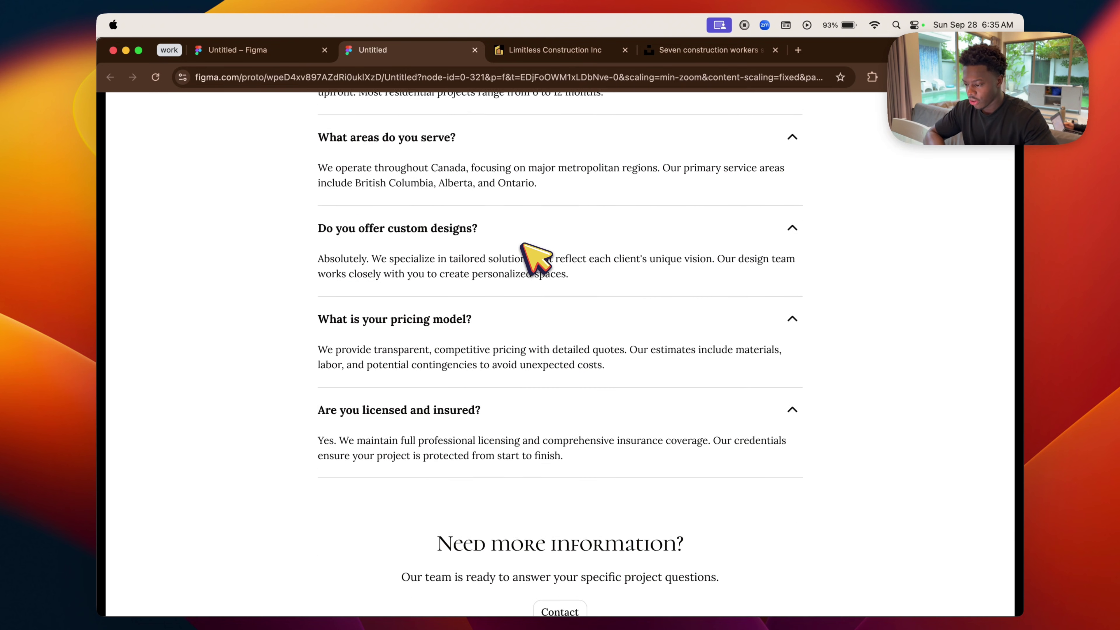
scroll(523, 246, down, 10)
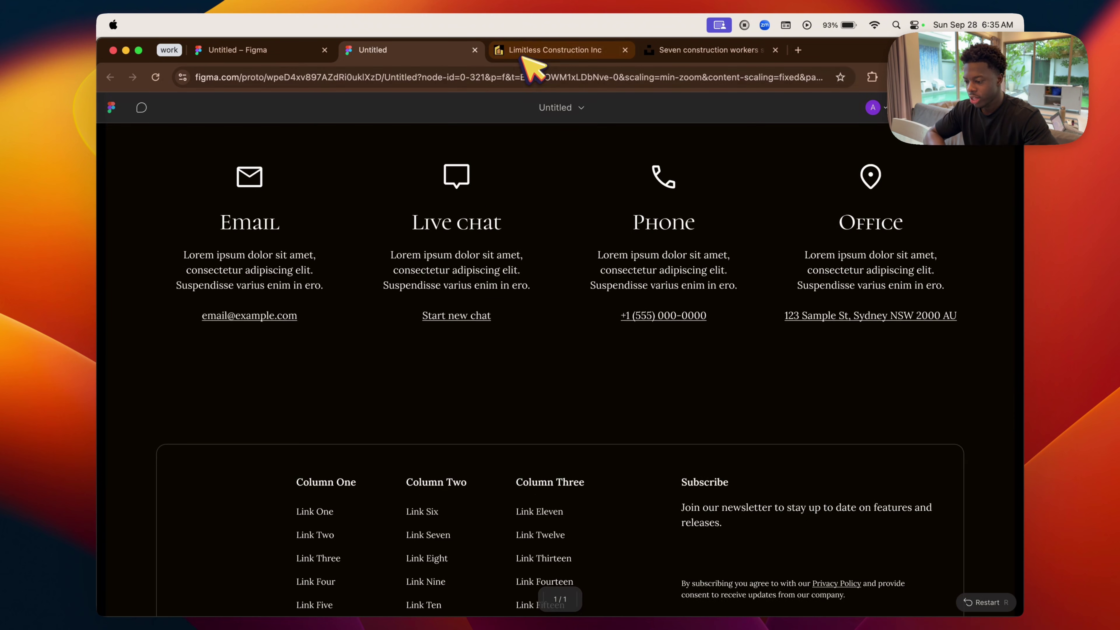
Switch to the current website and look through its project photos, "Bring Your Project To Life" section and footer, returning to the hero.
click(529, 49)
scroll(527, 388, down, 10)
scroll(534, 450, up, 5)
scroll(533, 450, down, 15)
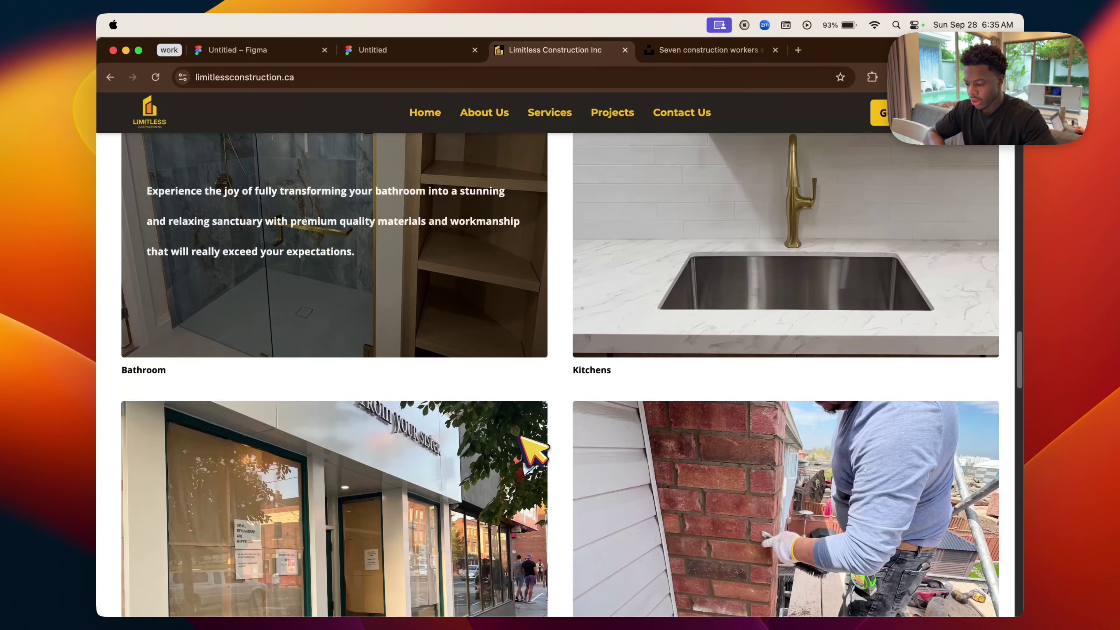
scroll(533, 451, down, 10)
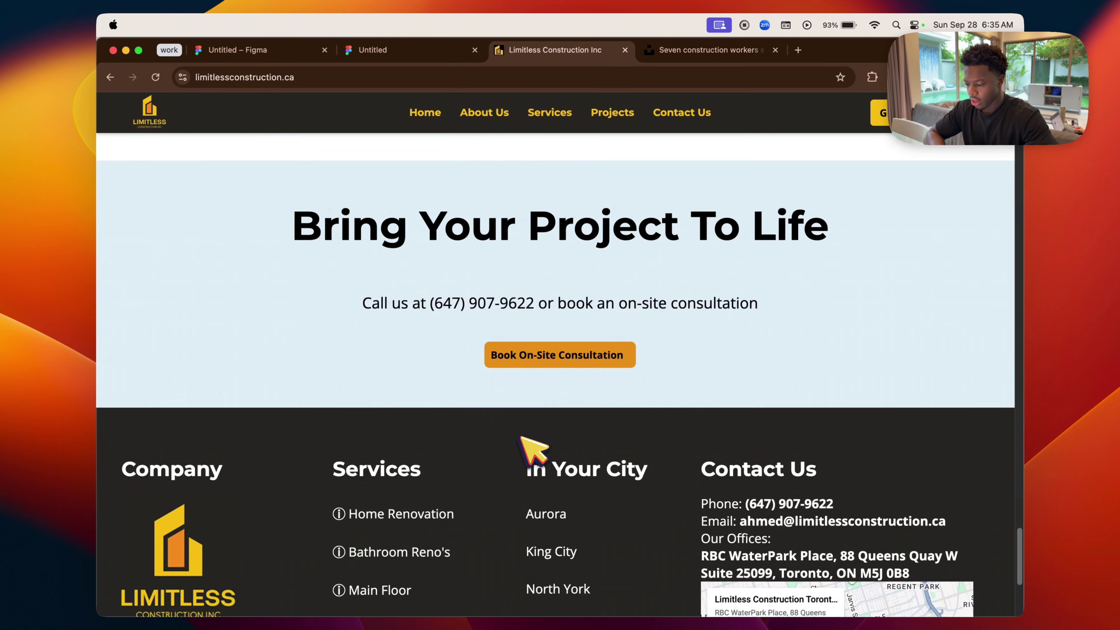
scroll(534, 451, up, 6)
scroll(533, 451, up, 15)
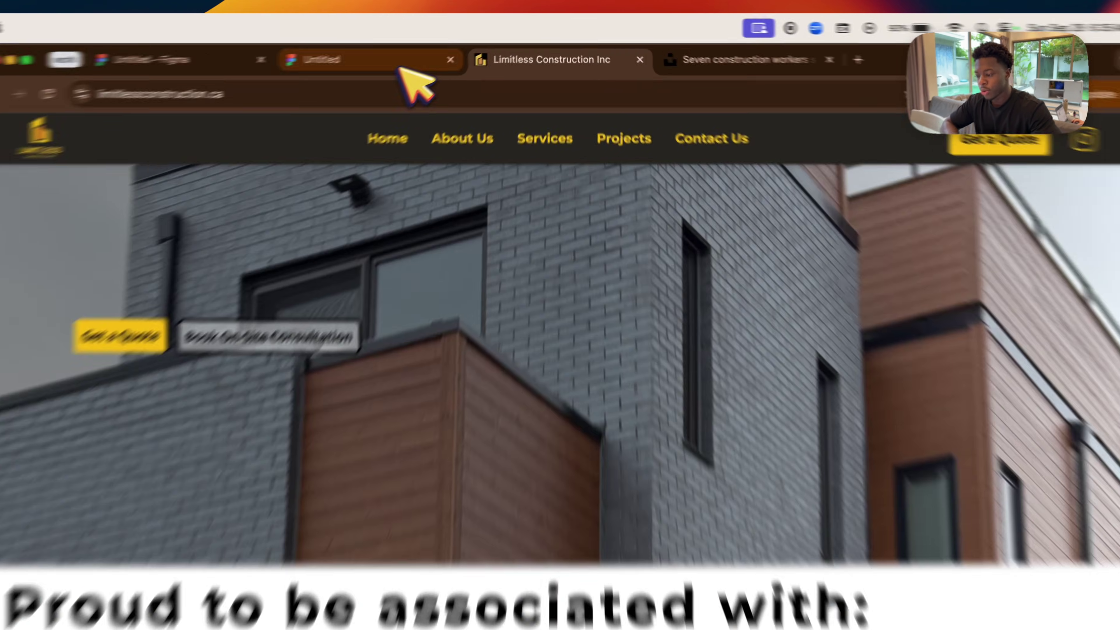
Return to the Figma prototype and look over the Our story section and the FAQ once more.
click(436, 51)
scroll(525, 380, up, 20)
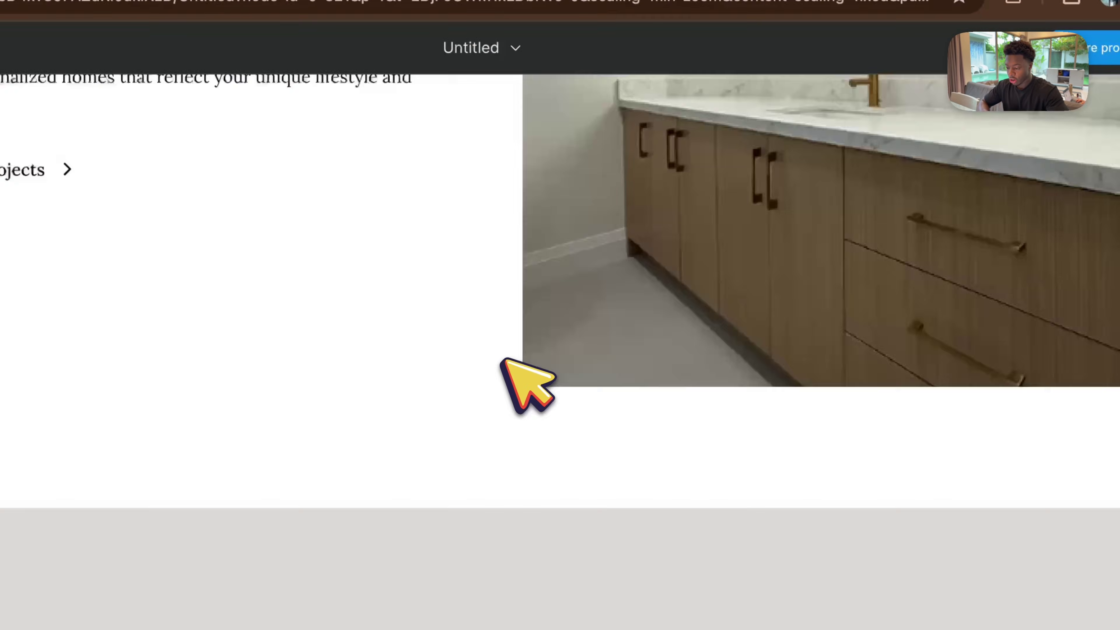
scroll(507, 366, down, 5)
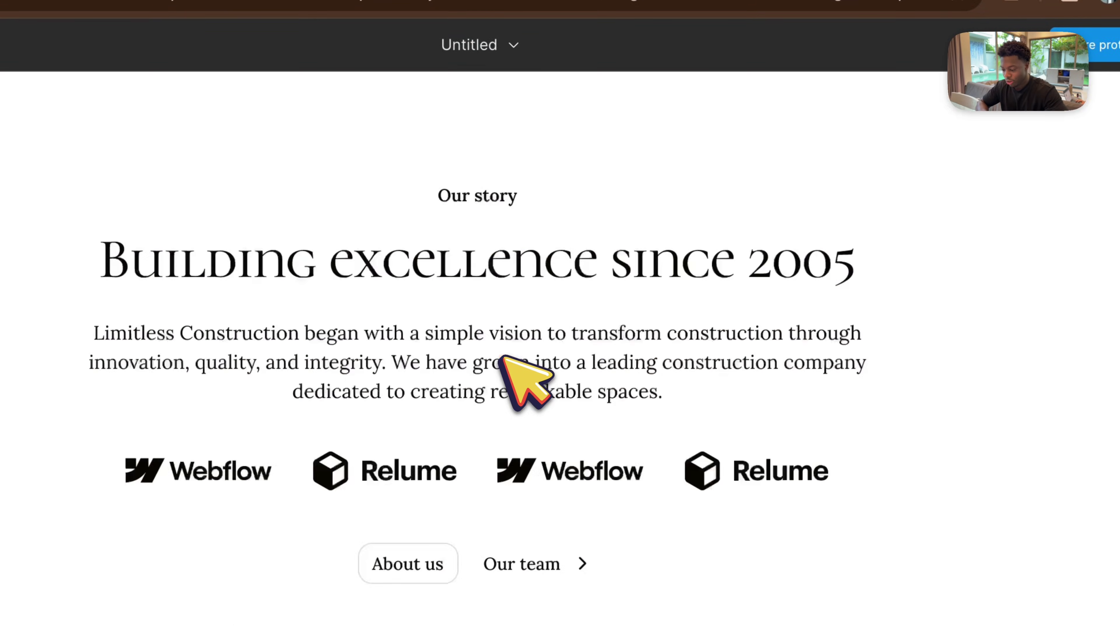
scroll(505, 360, down, 20)
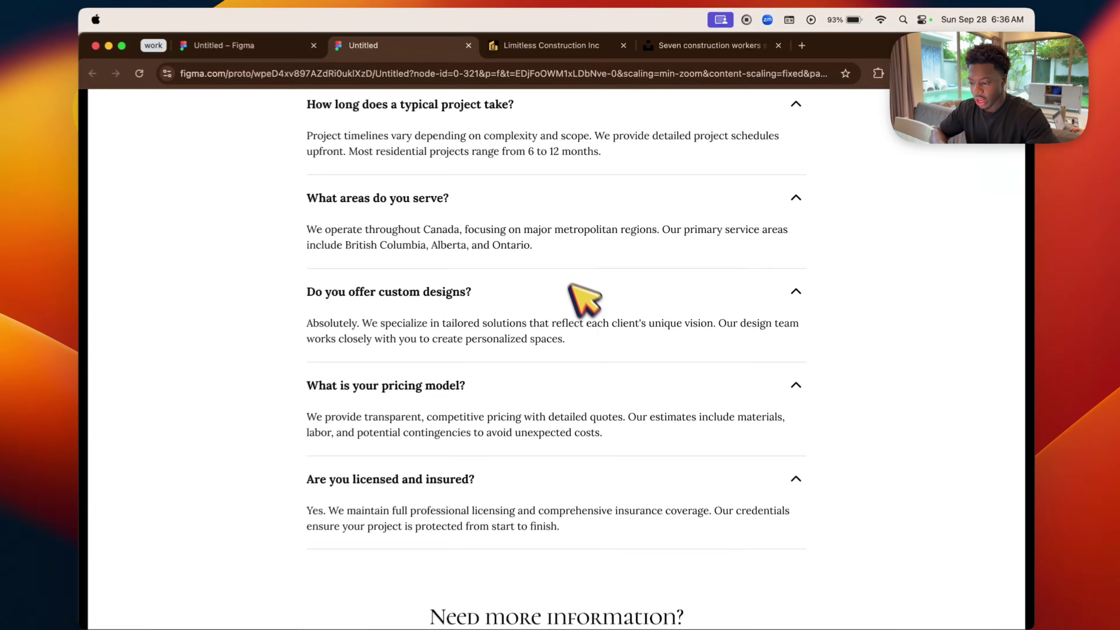